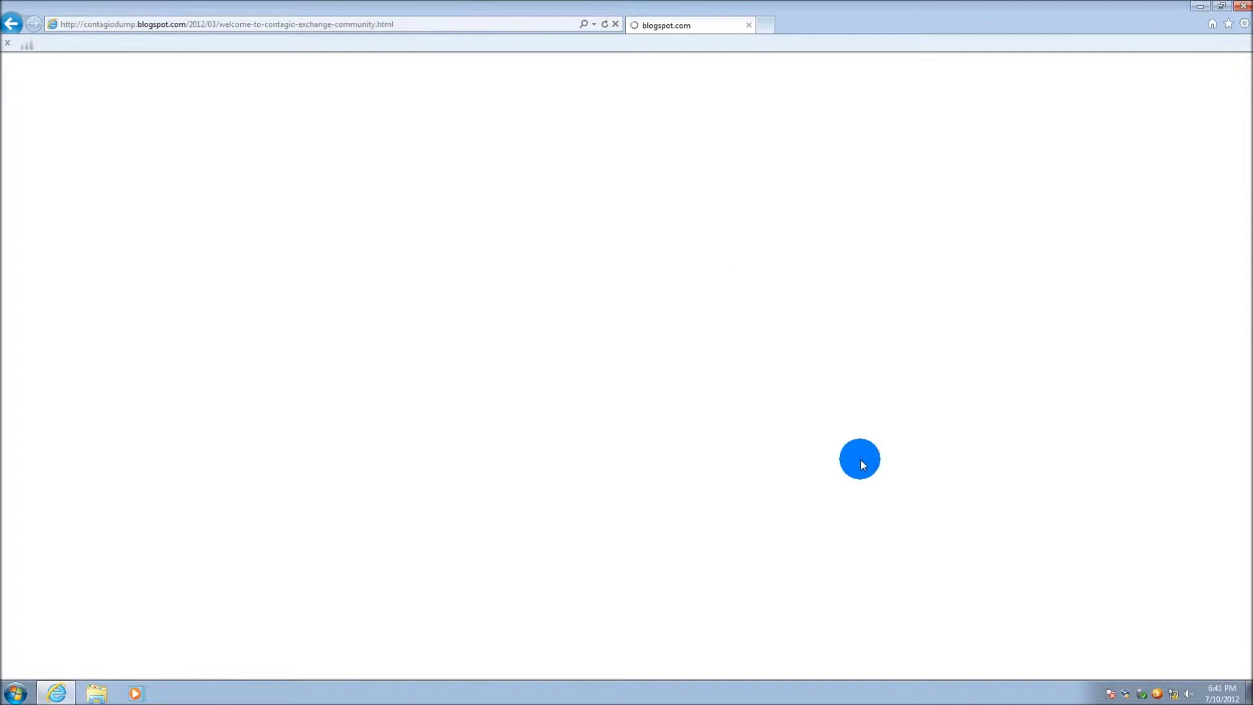
Look through the Contagio Exchange welcome post, its rules and its comments on the malware dump blog
scroll(725, 562, down, 3)
scroll(726, 556, down, 15)
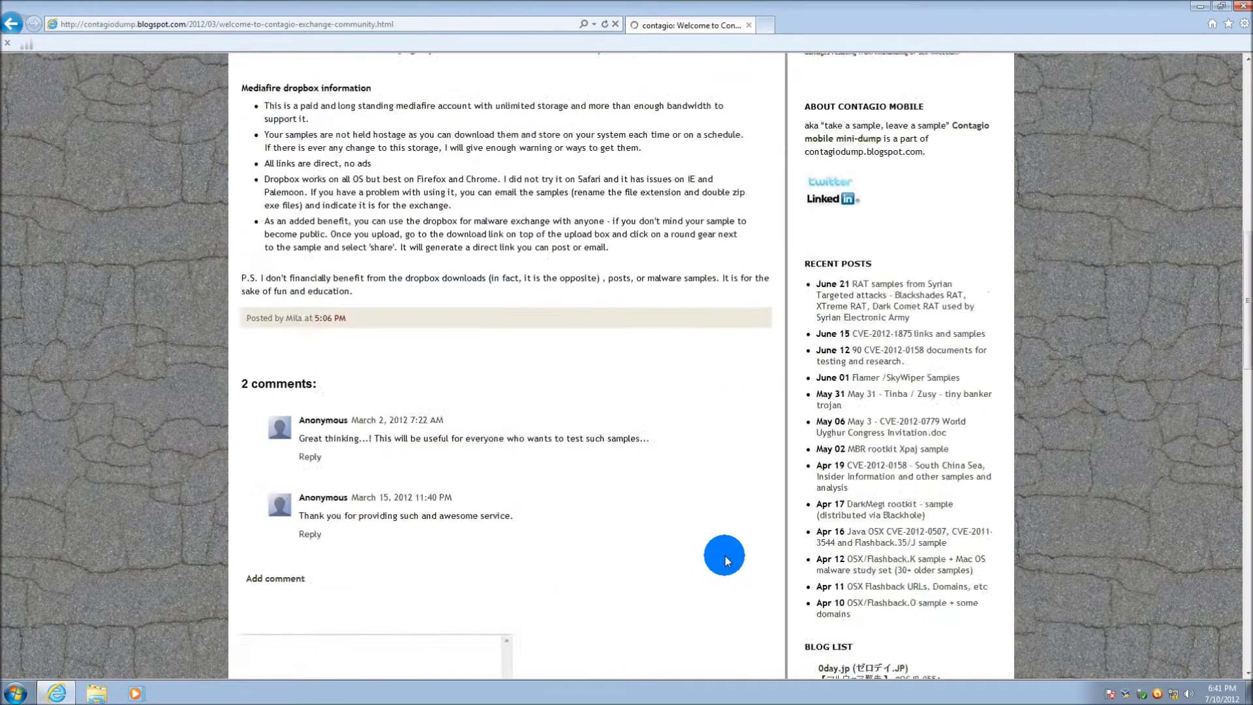
scroll(725, 556, up, 18)
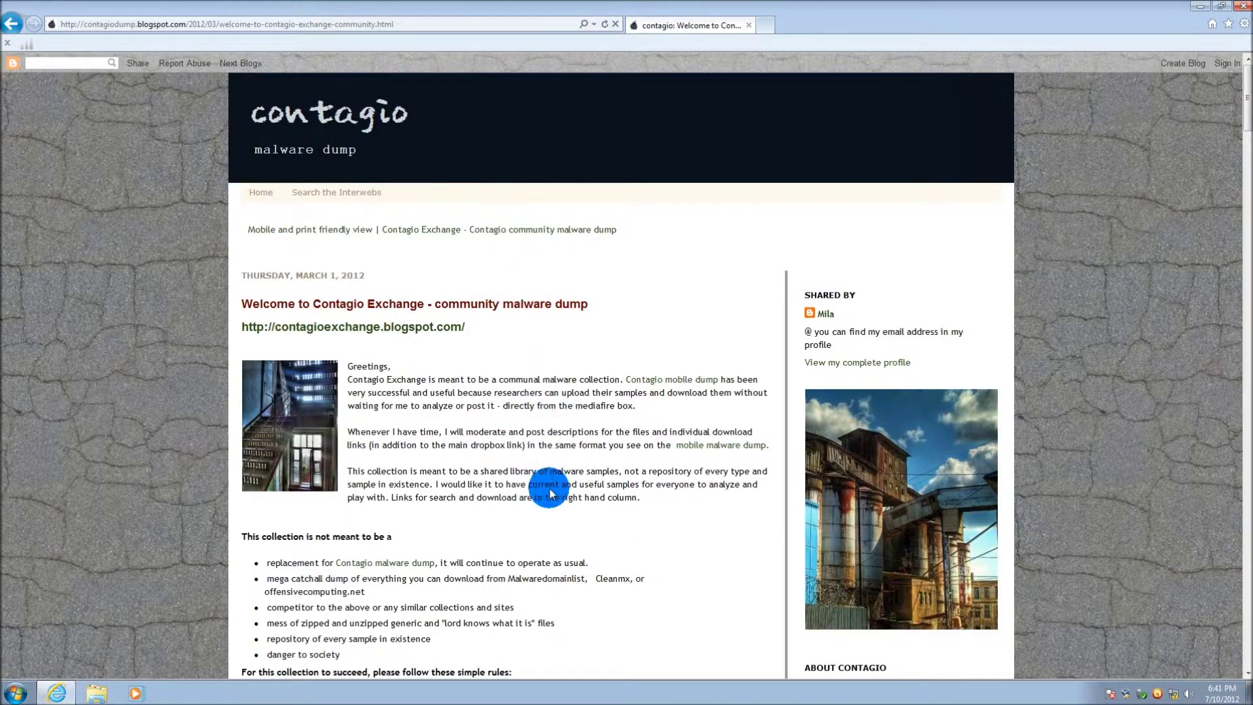
scroll(552, 495, down, 10)
scroll(563, 496, down, 18)
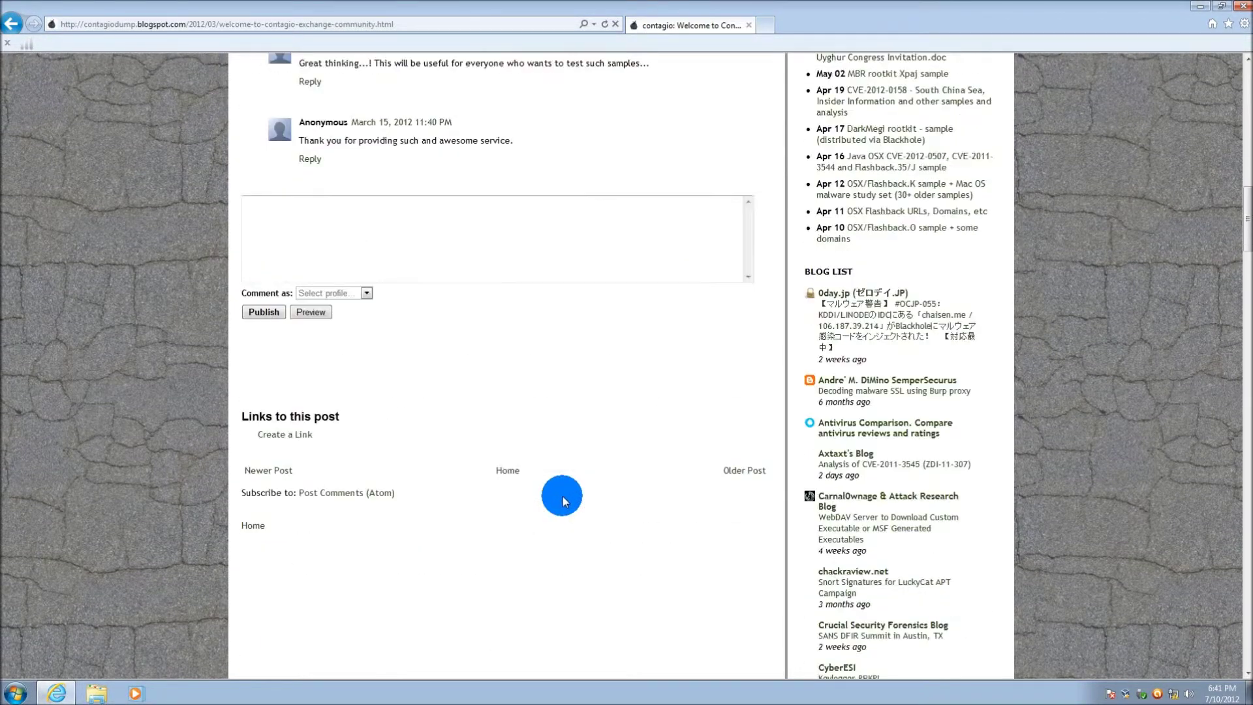
scroll(563, 496, up, 13)
key(Home)
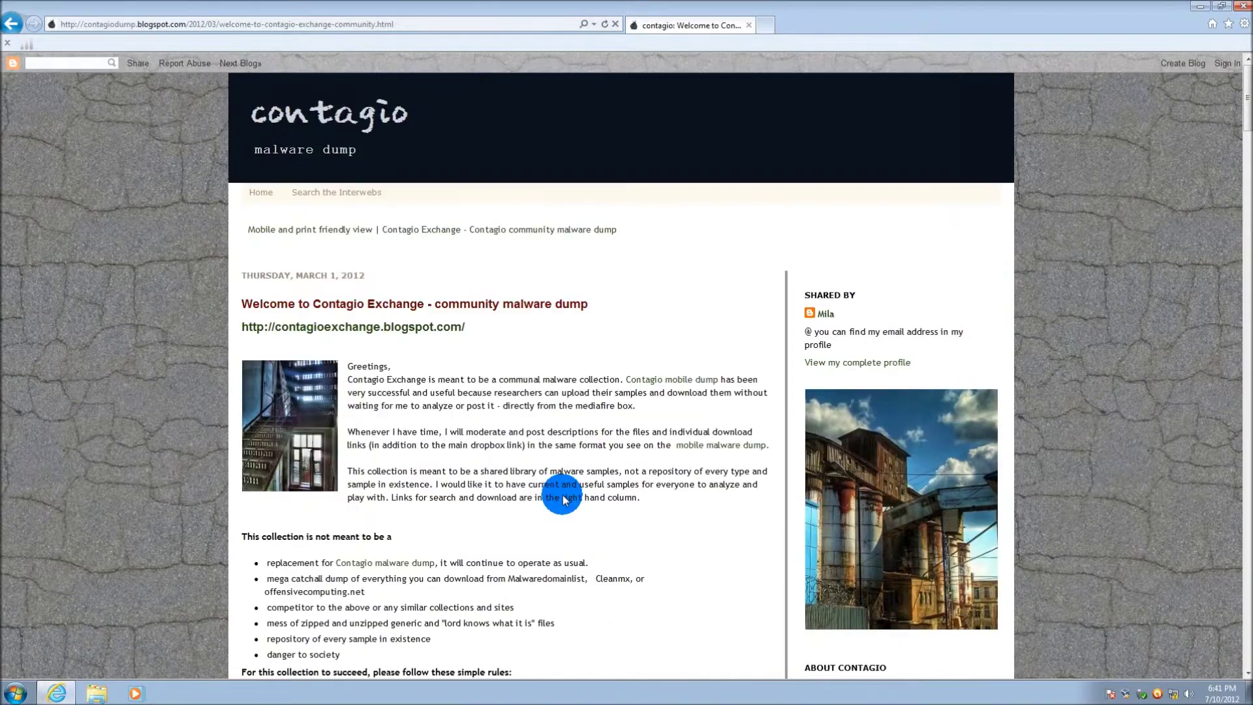
Open the Contagio Exchange community malware dump and show the posts in the FakeAV category
click(448, 230)
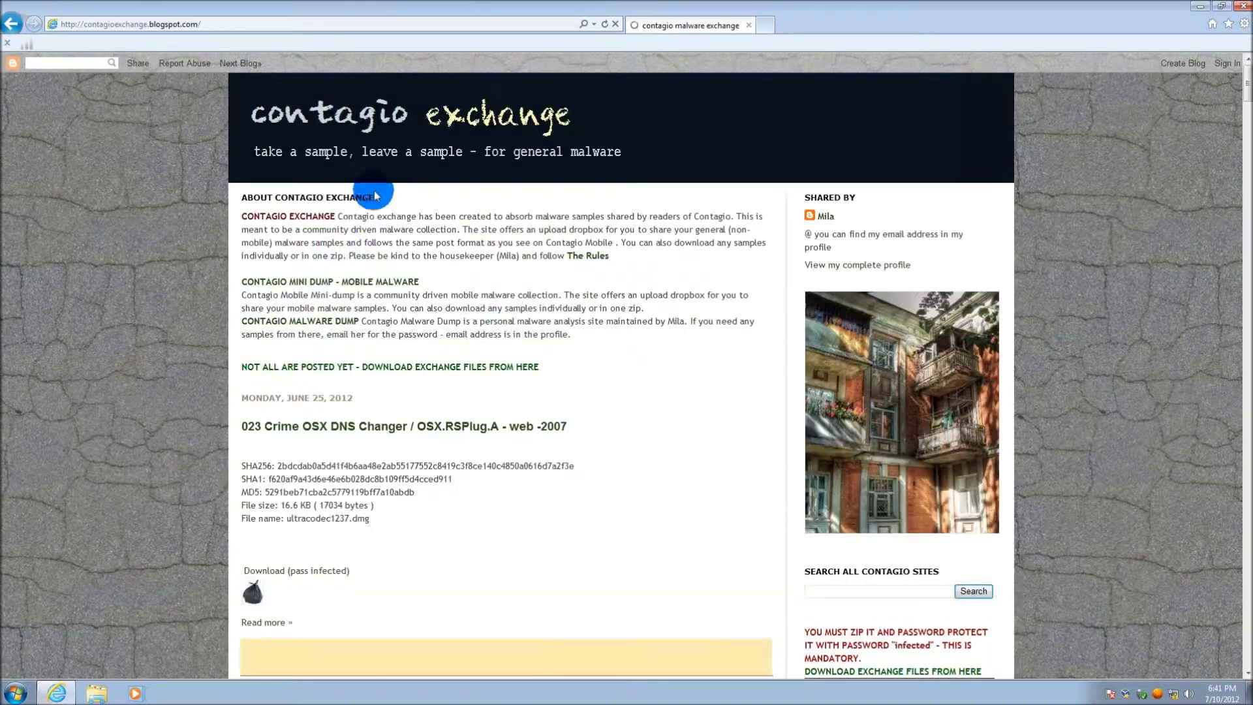
scroll(475, 501, down, 18)
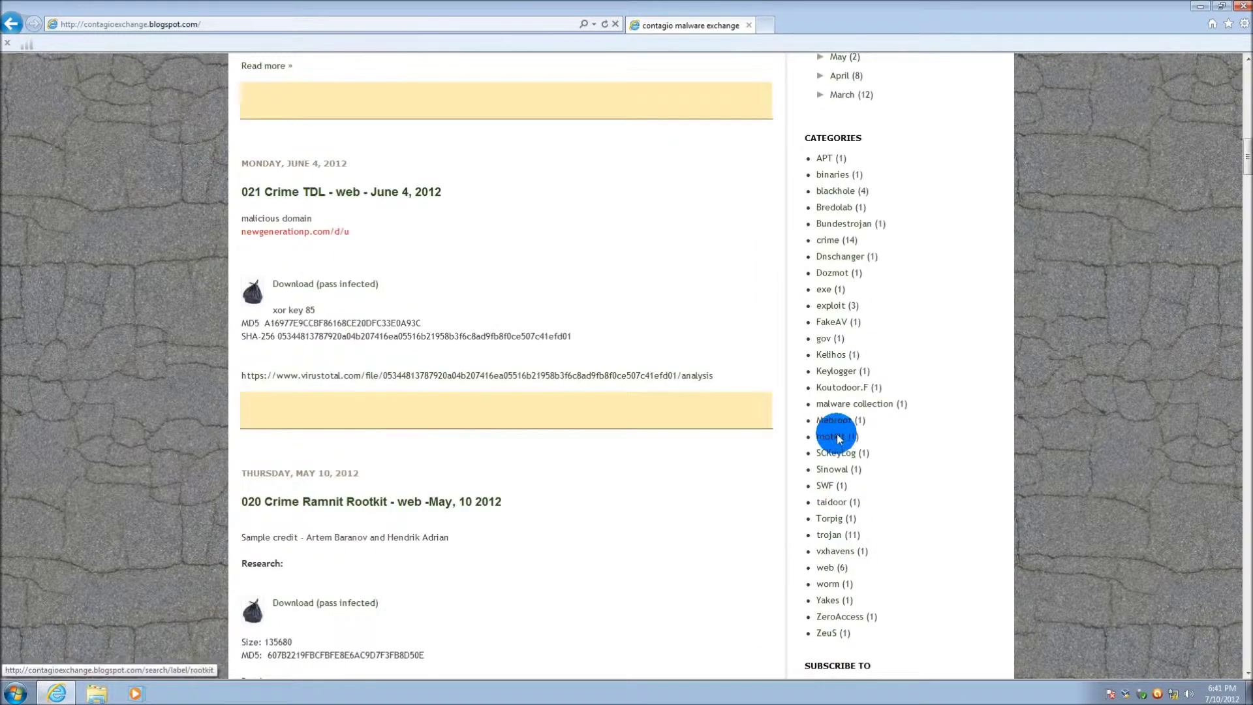
click(830, 322)
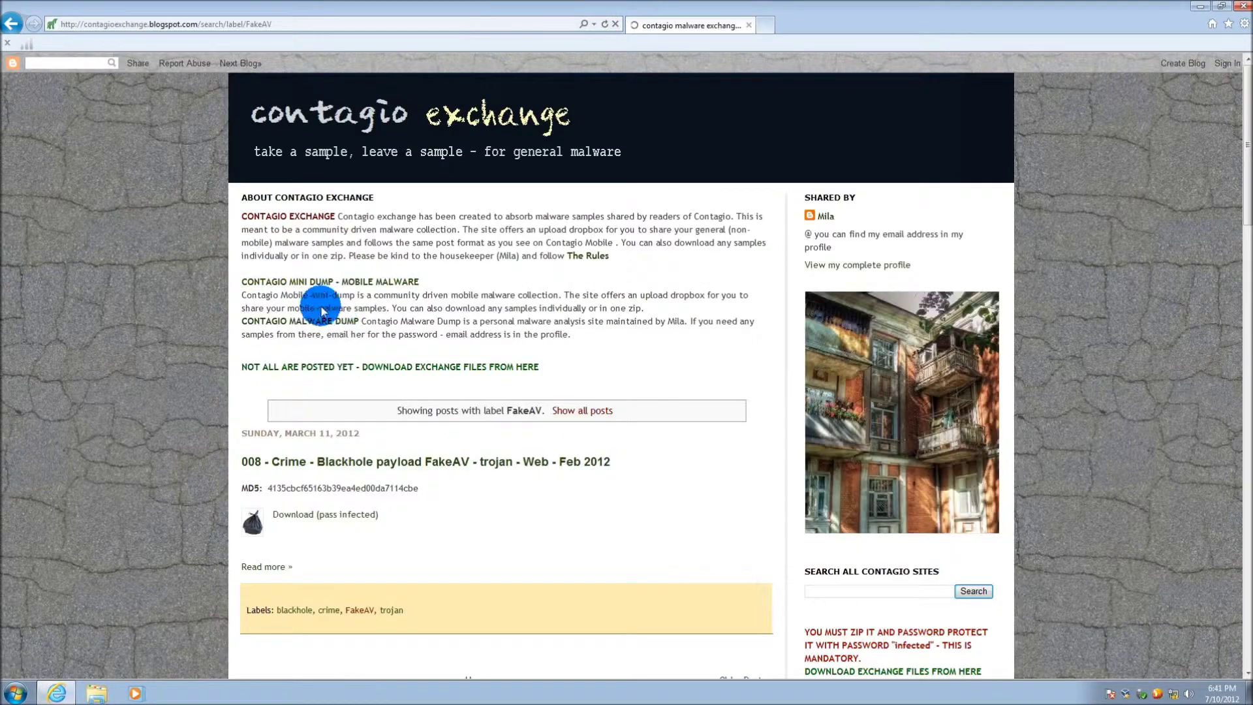
Download the sample archive of the post "008 - Crime - Blackhole payload FakeAV" and open the zip
click(292, 515)
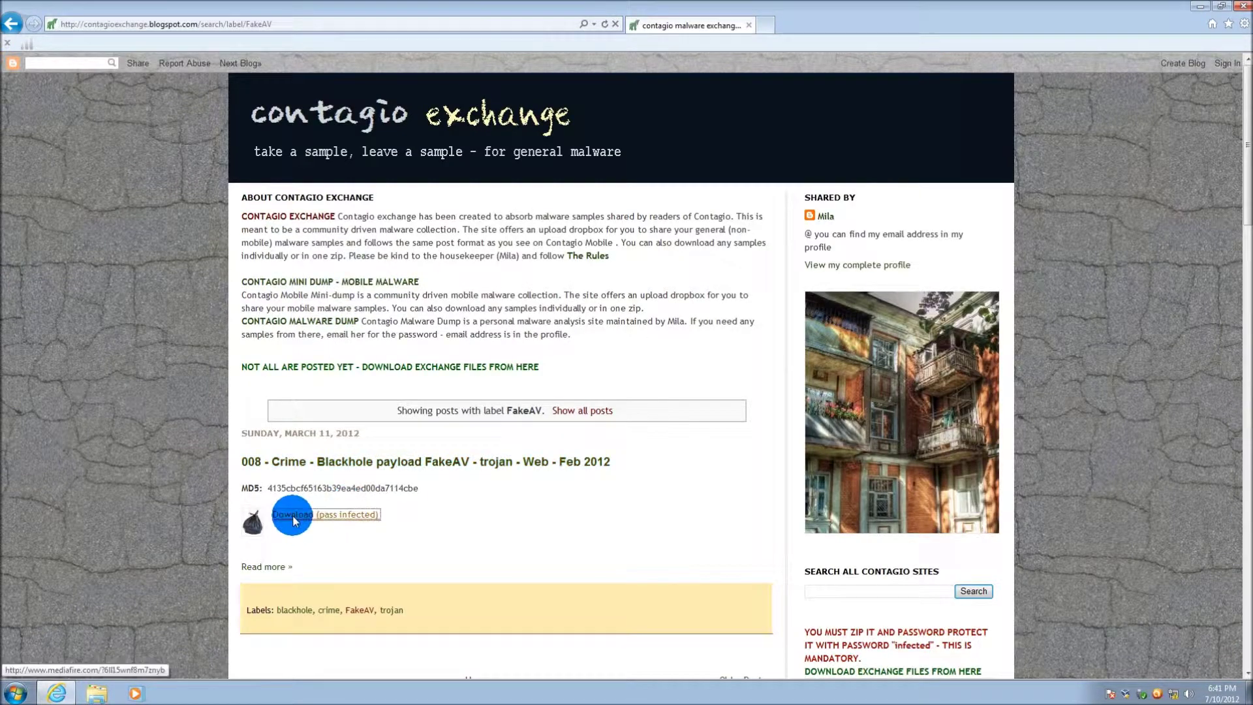
click(846, 658)
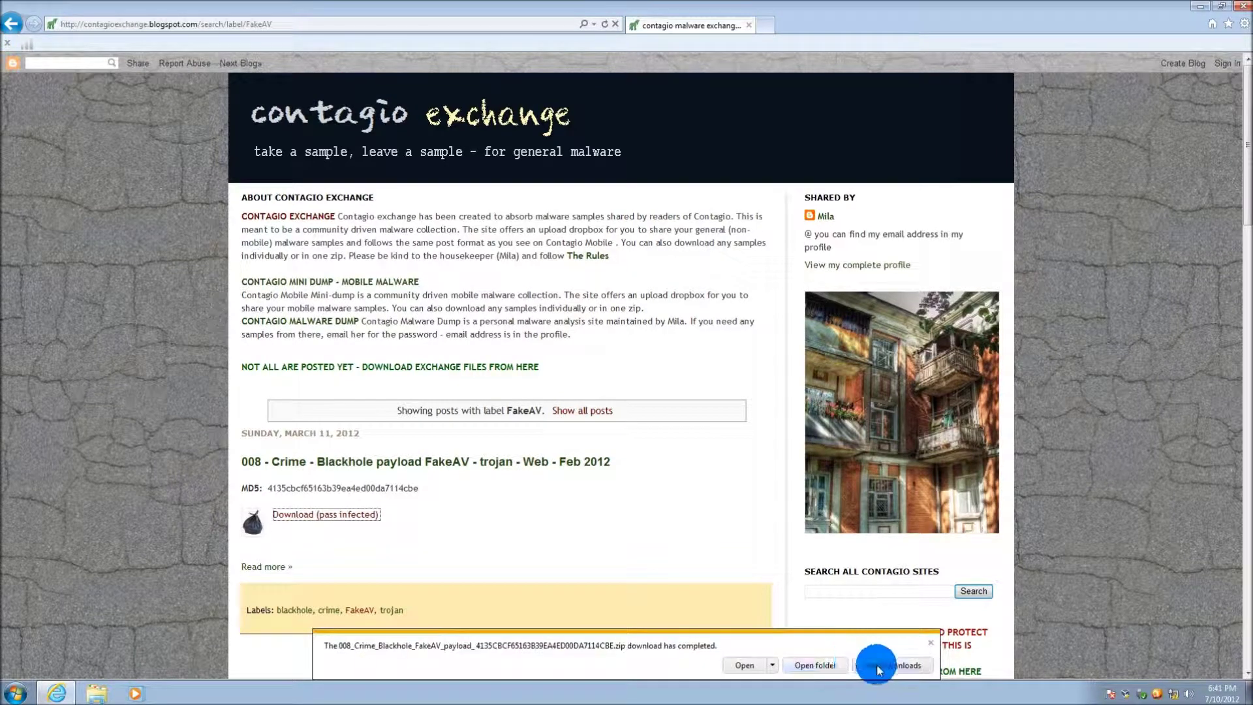
click(744, 665)
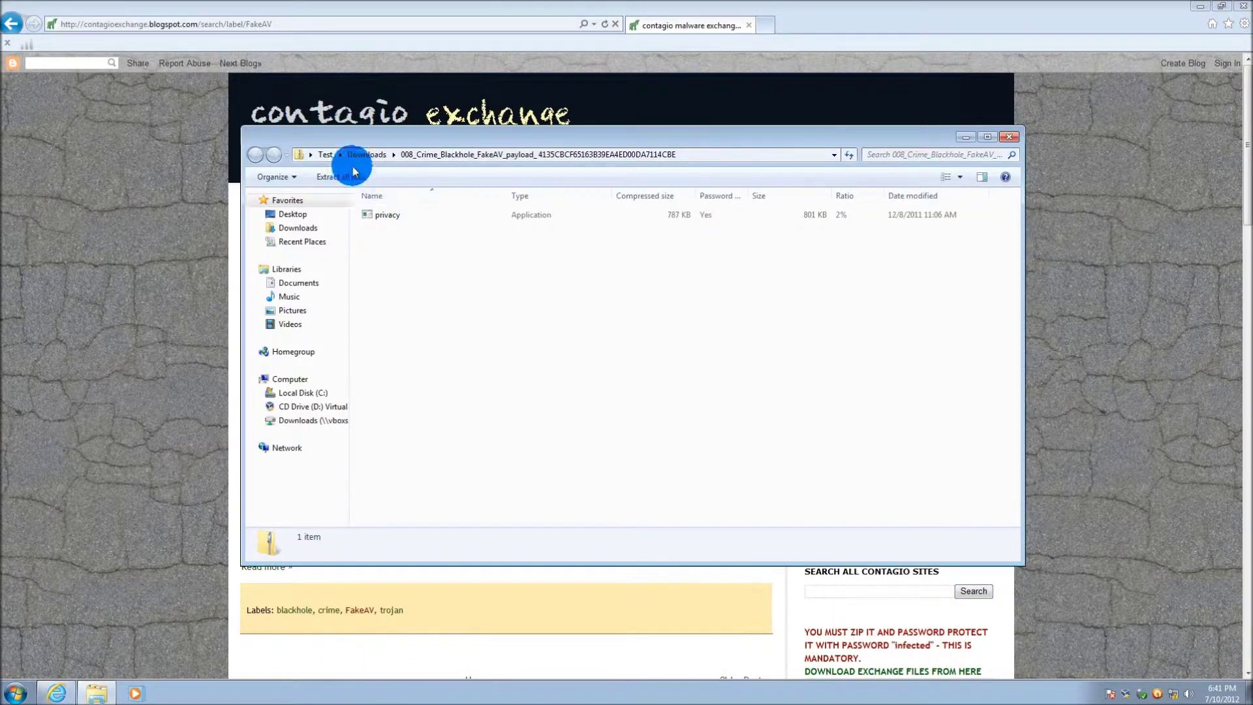
Try to extract all files from the FakeAV sample archive to the default folder, entering the archive password
click(353, 174)
click(745, 469)
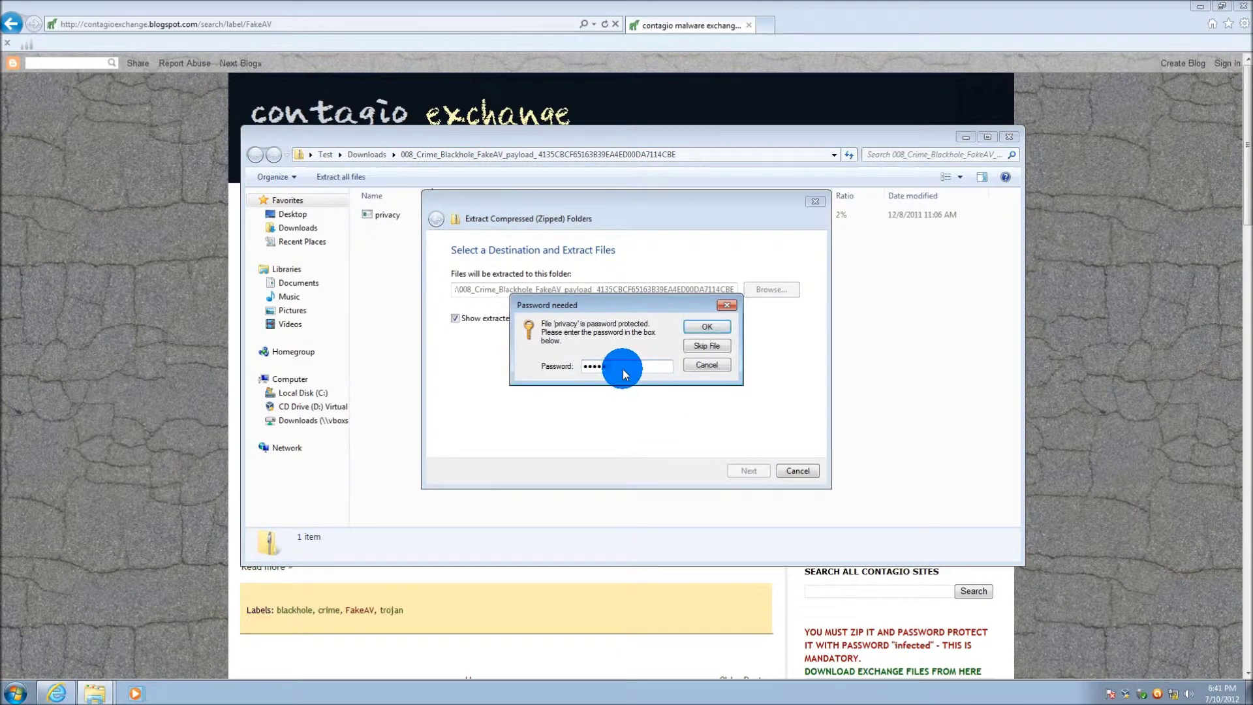
key(Return)
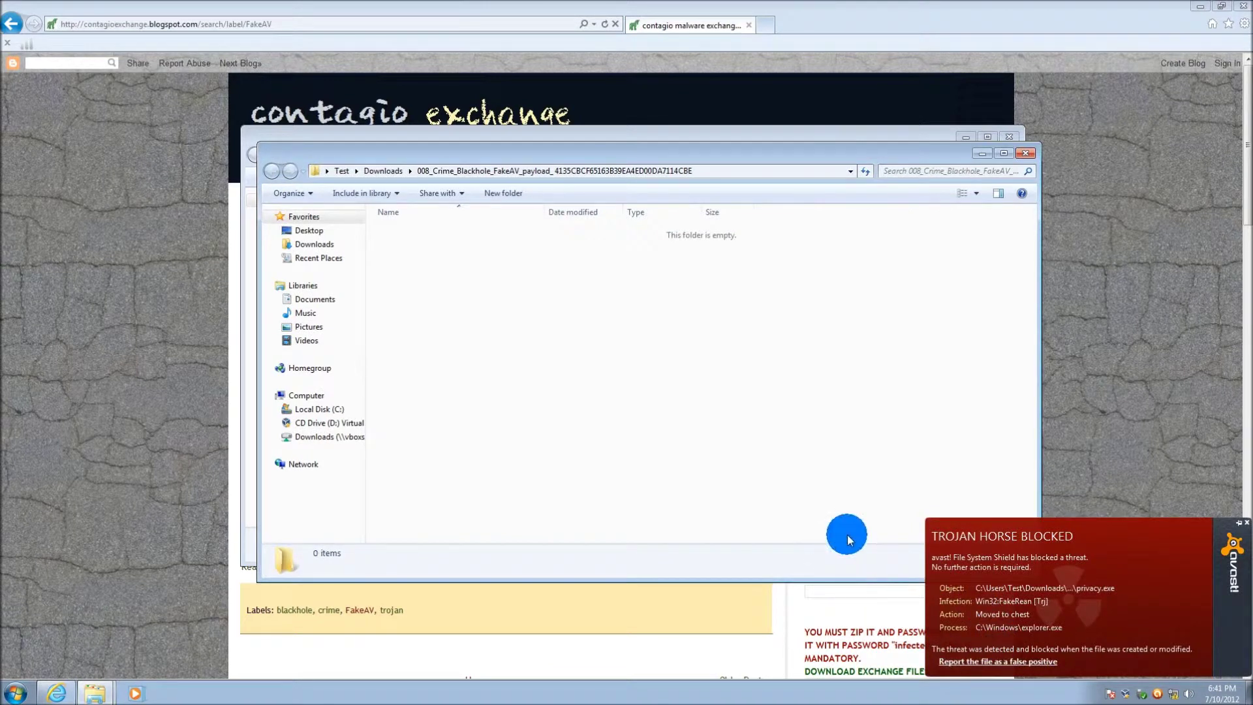
Switch to avast! Free Antivirus and review its scan, real-time shields, additional protection, maintenance, market and summary pages
click(1157, 695)
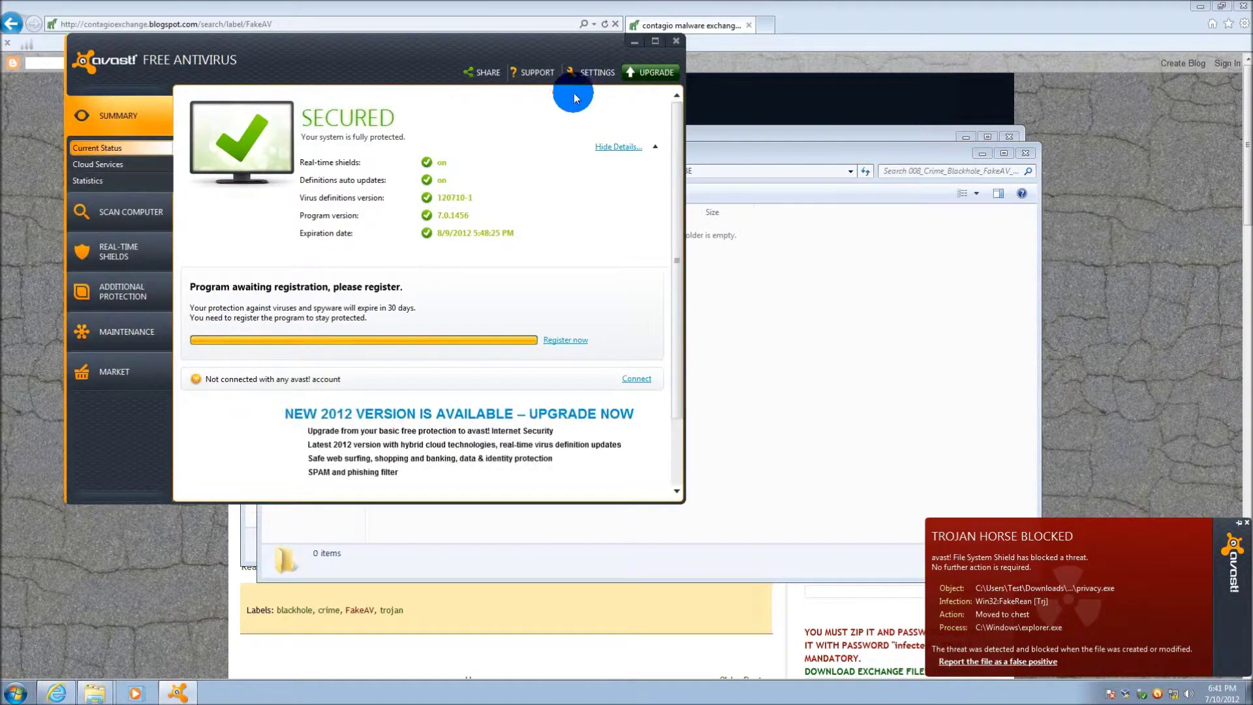
click(120, 212)
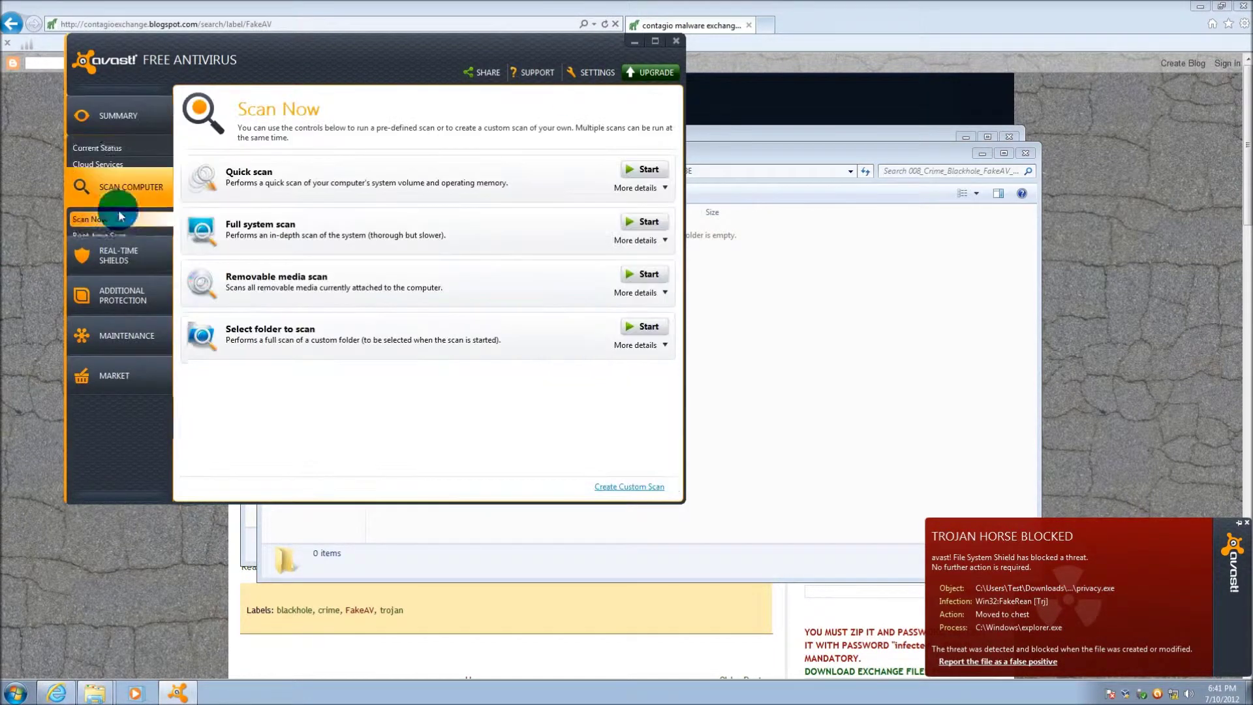
click(108, 254)
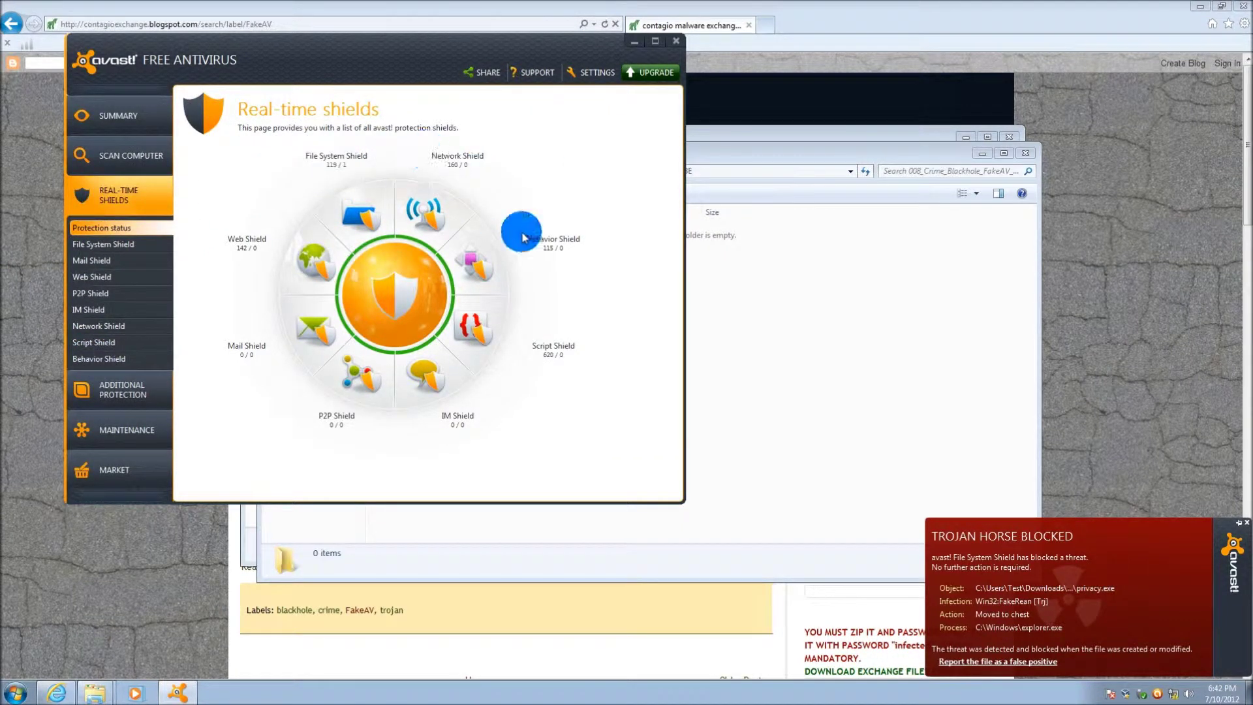
click(121, 390)
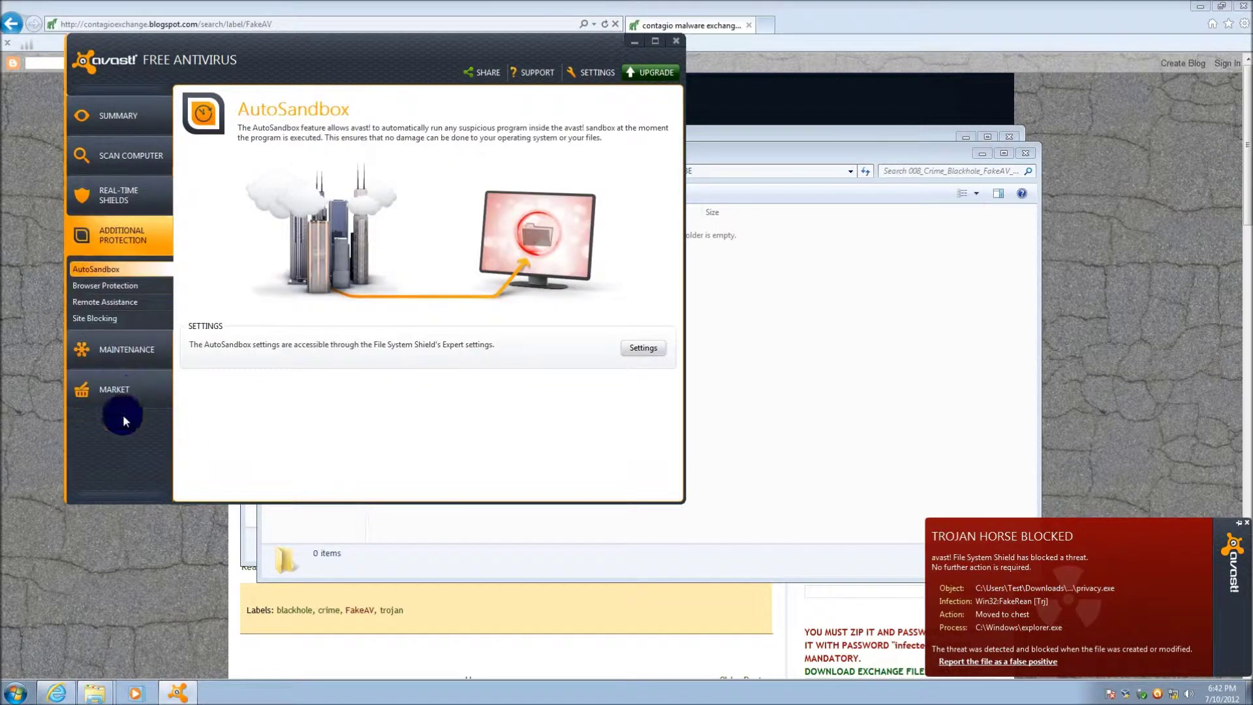
click(128, 351)
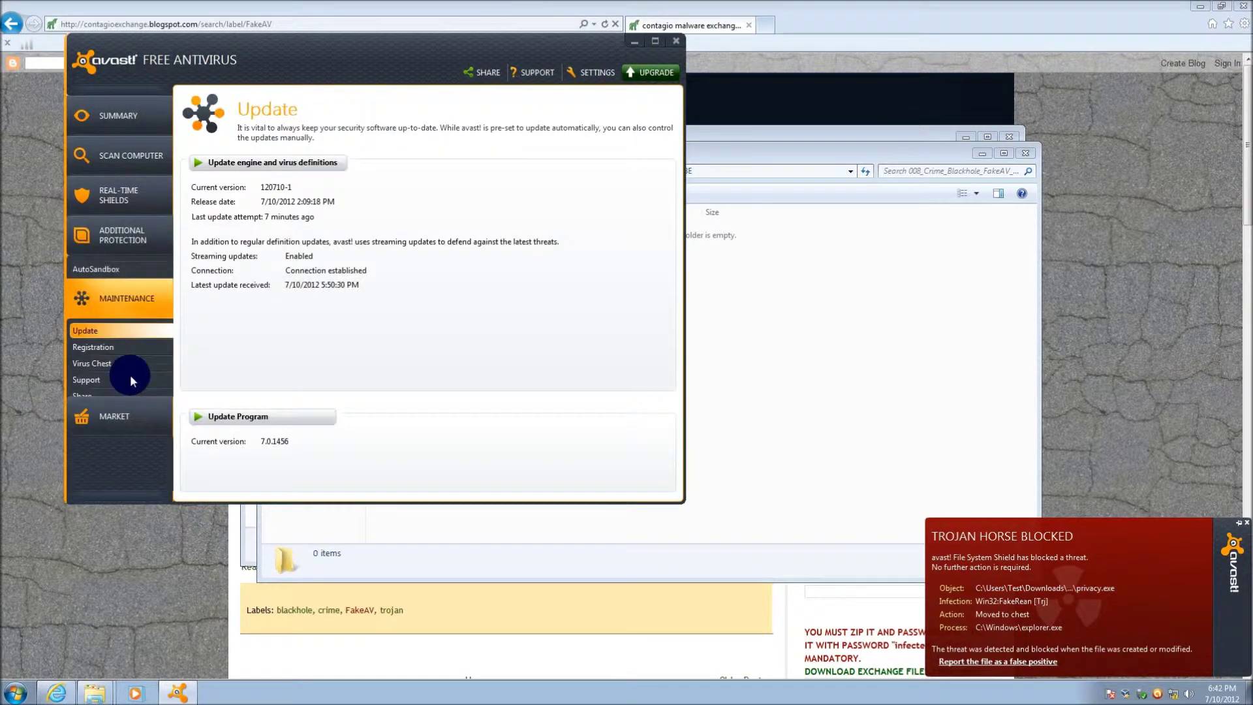
click(130, 417)
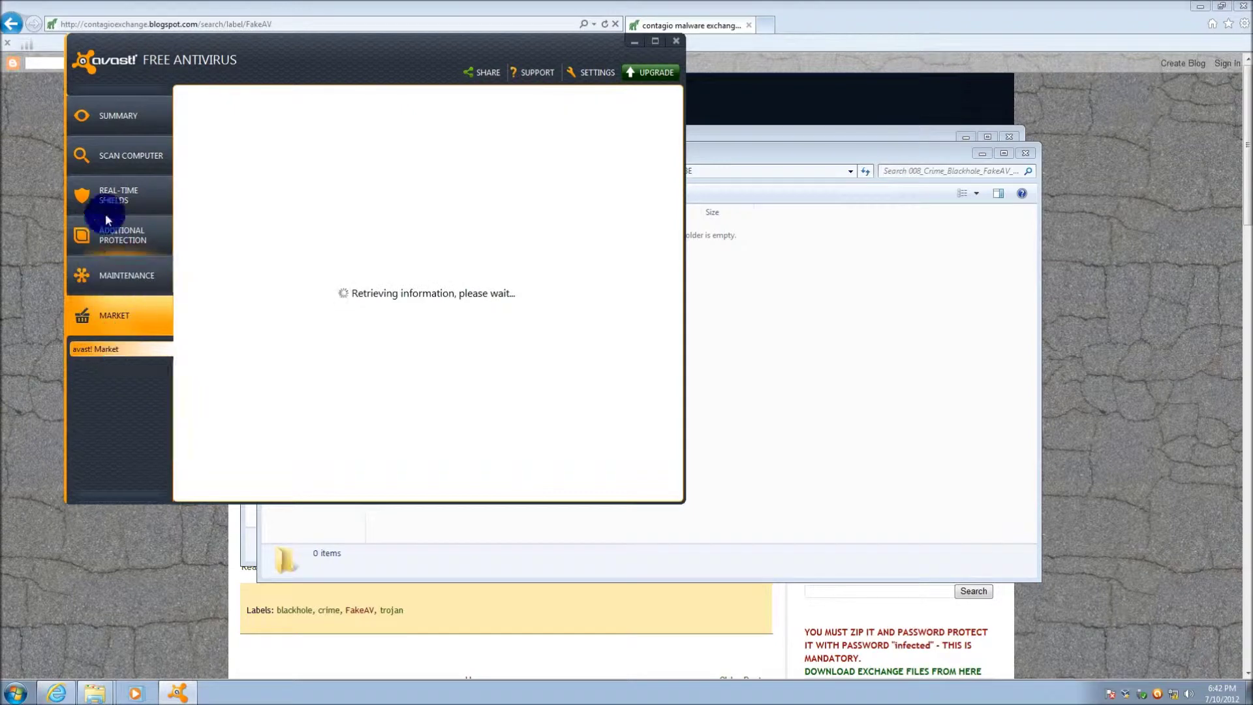
click(121, 120)
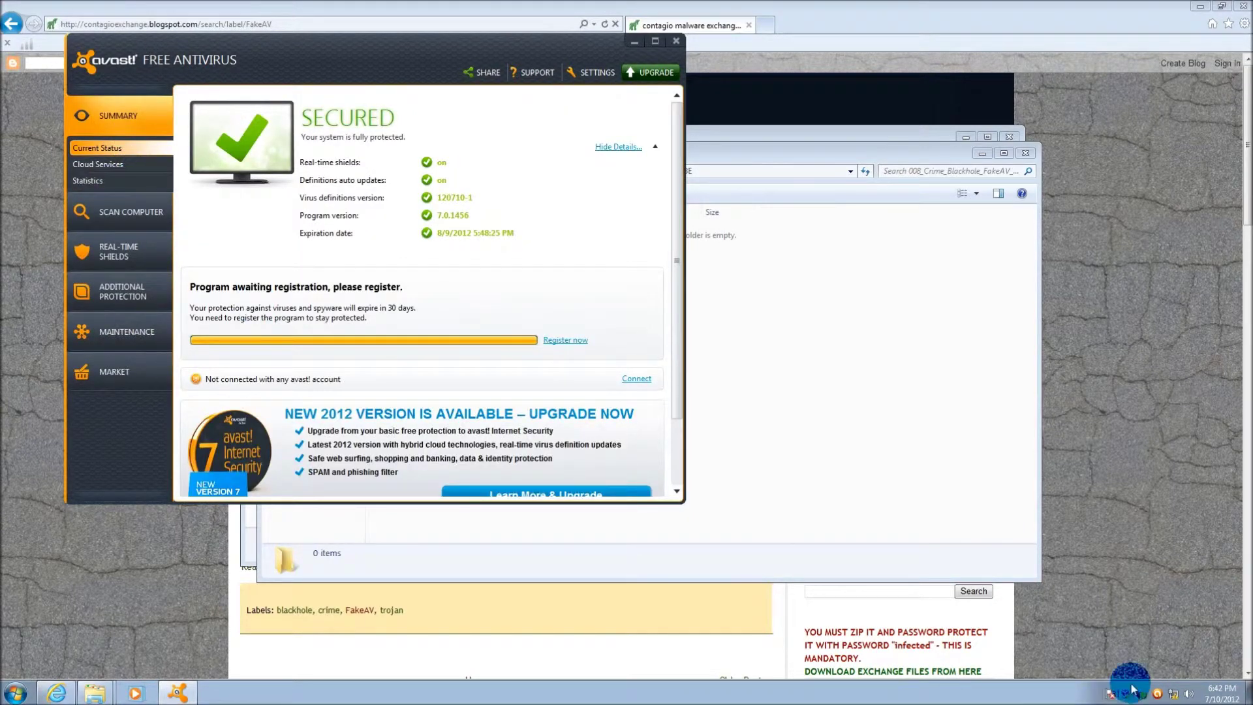
Turn off all avast! shields, confirm the component stop and close the antivirus window
right_click(1159, 696)
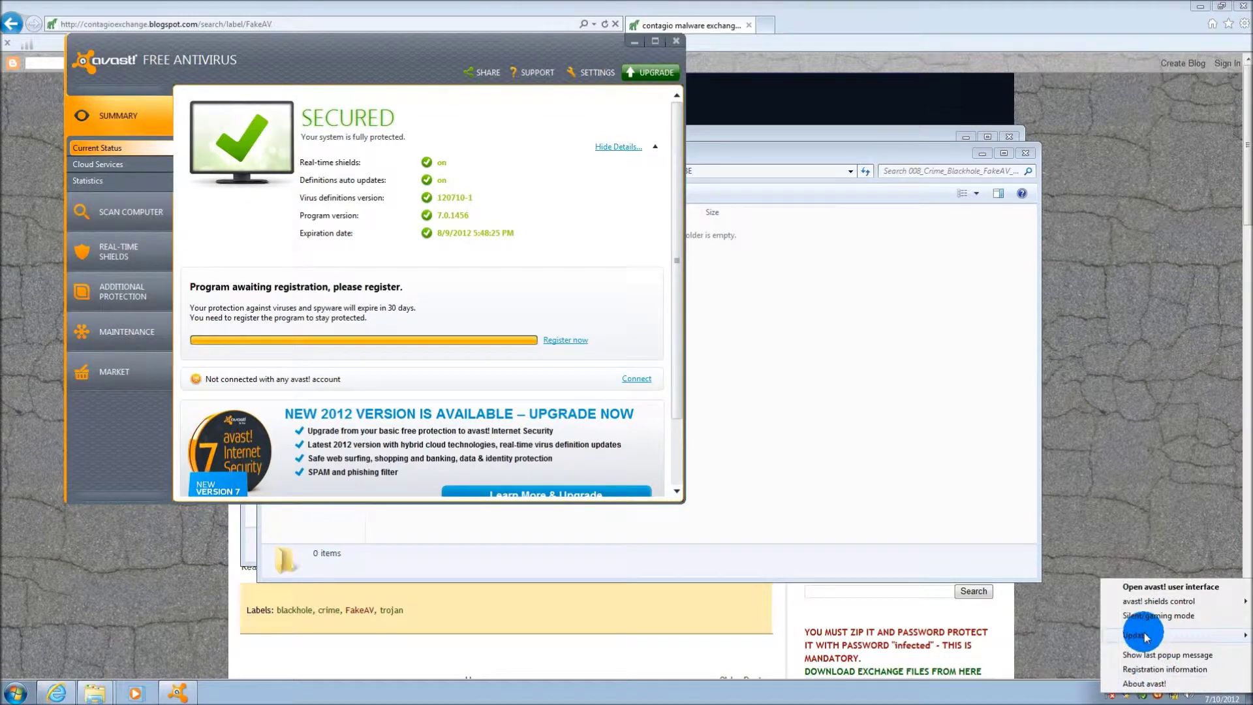
mouse_move(1154, 602)
click(977, 616)
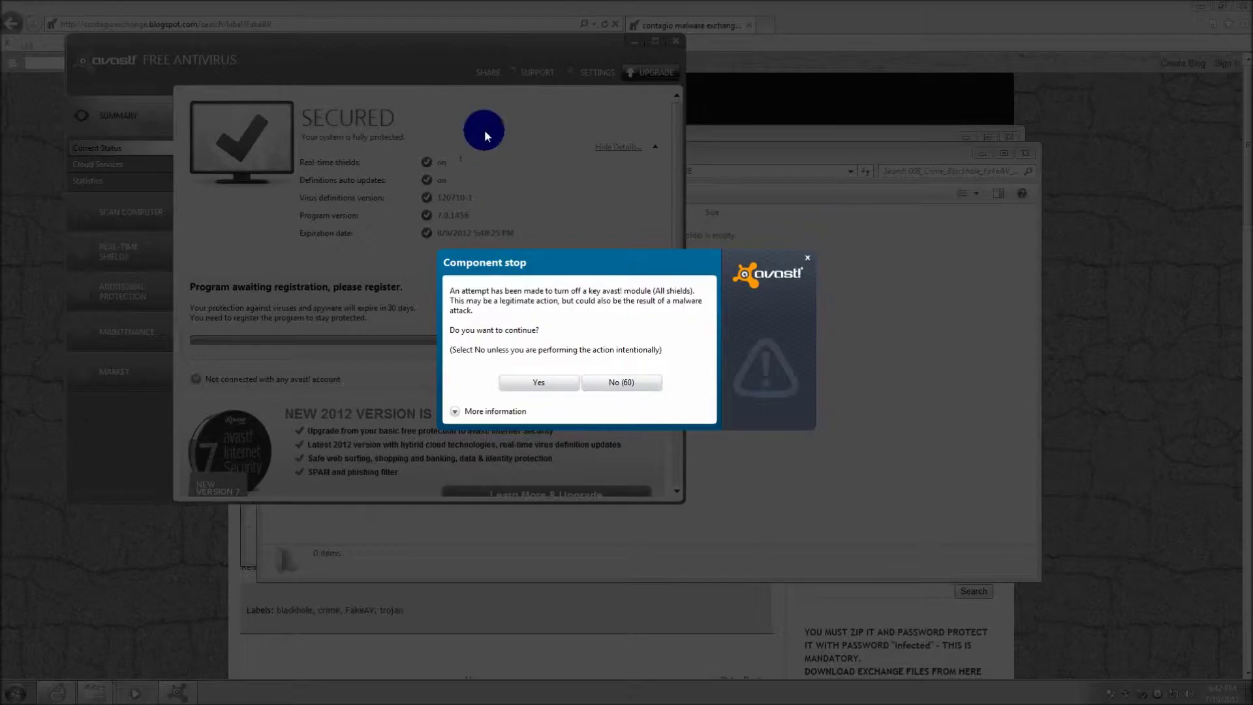
click(540, 382)
click(676, 41)
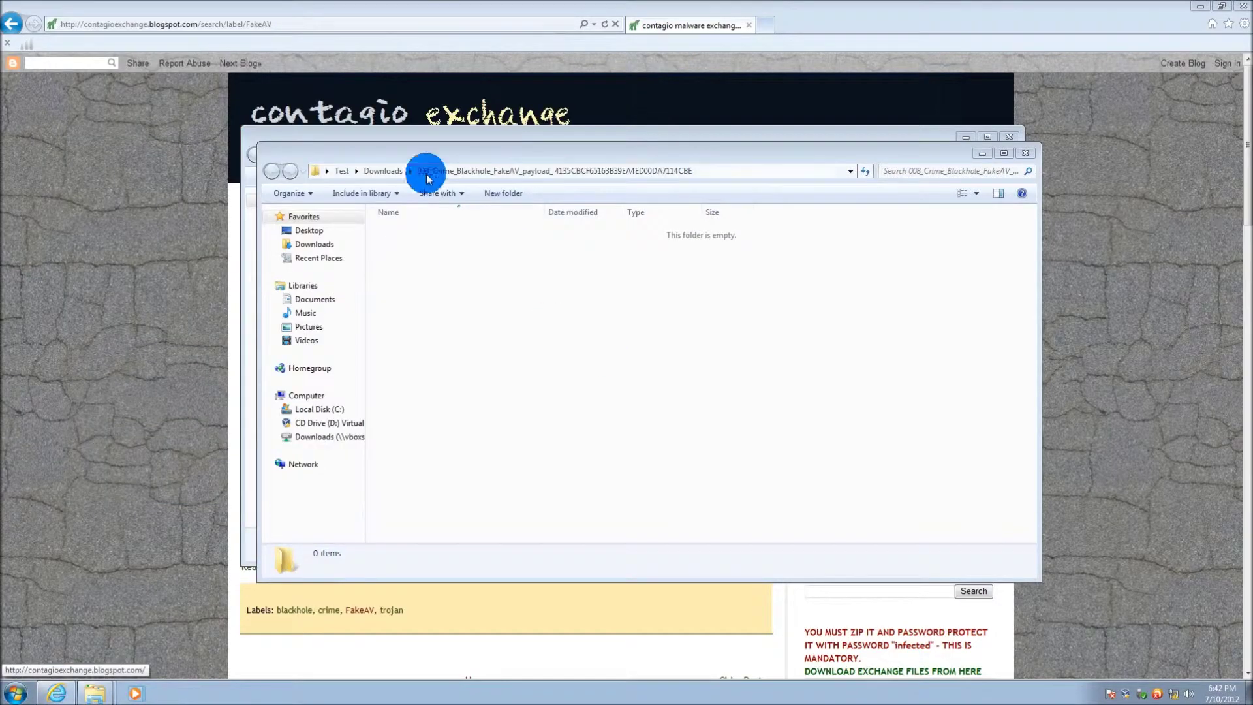
Close the empty extraction folder and extract the FakeAV archive again, entering the archive password
click(1023, 153)
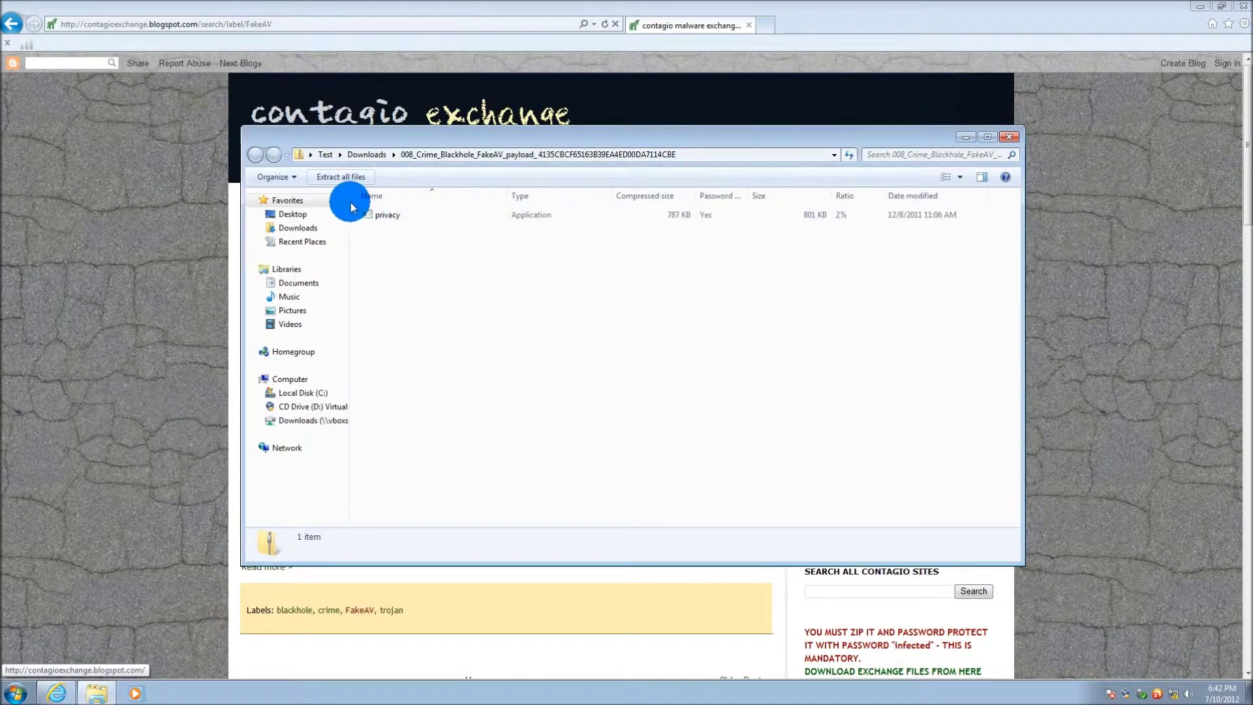
click(346, 176)
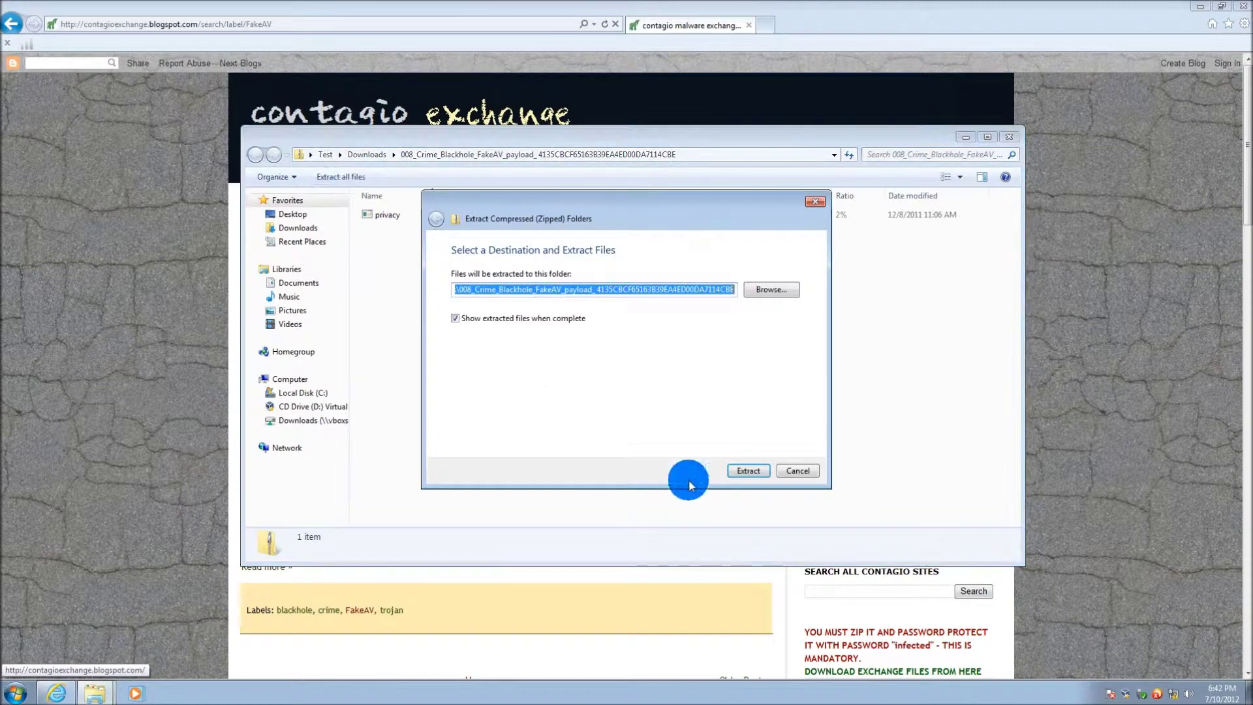
click(724, 474)
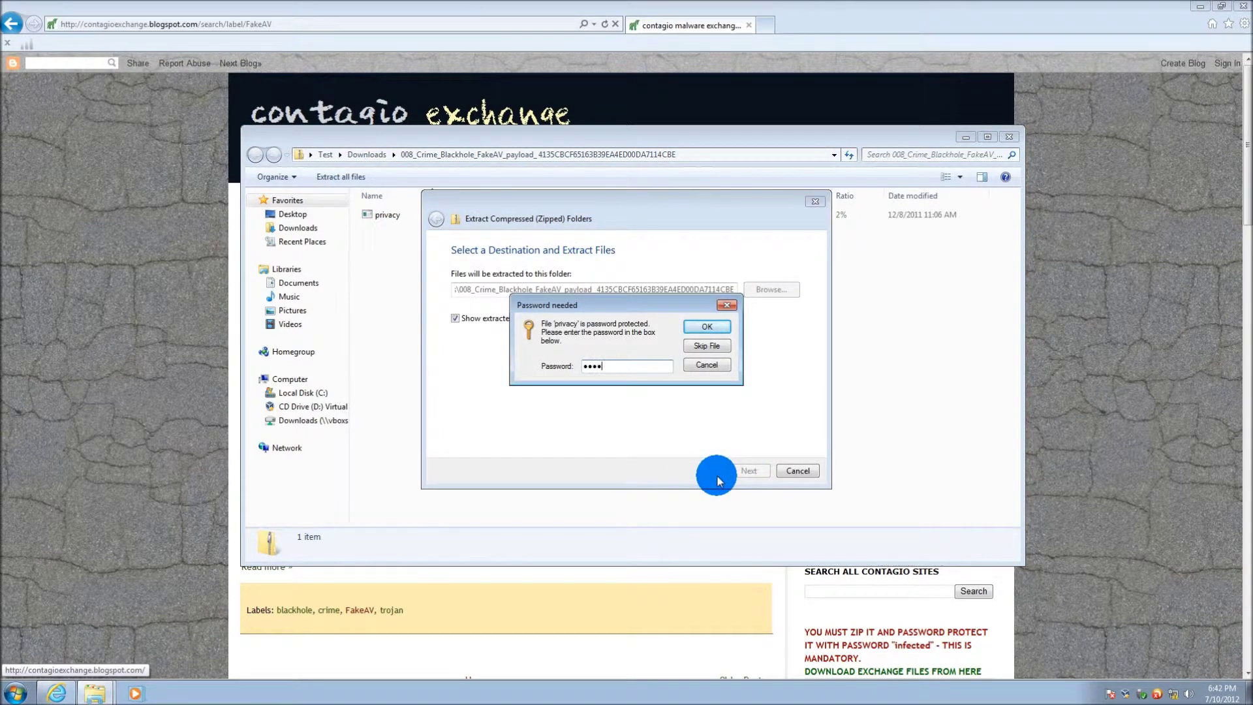
text(infected)
key(Return)
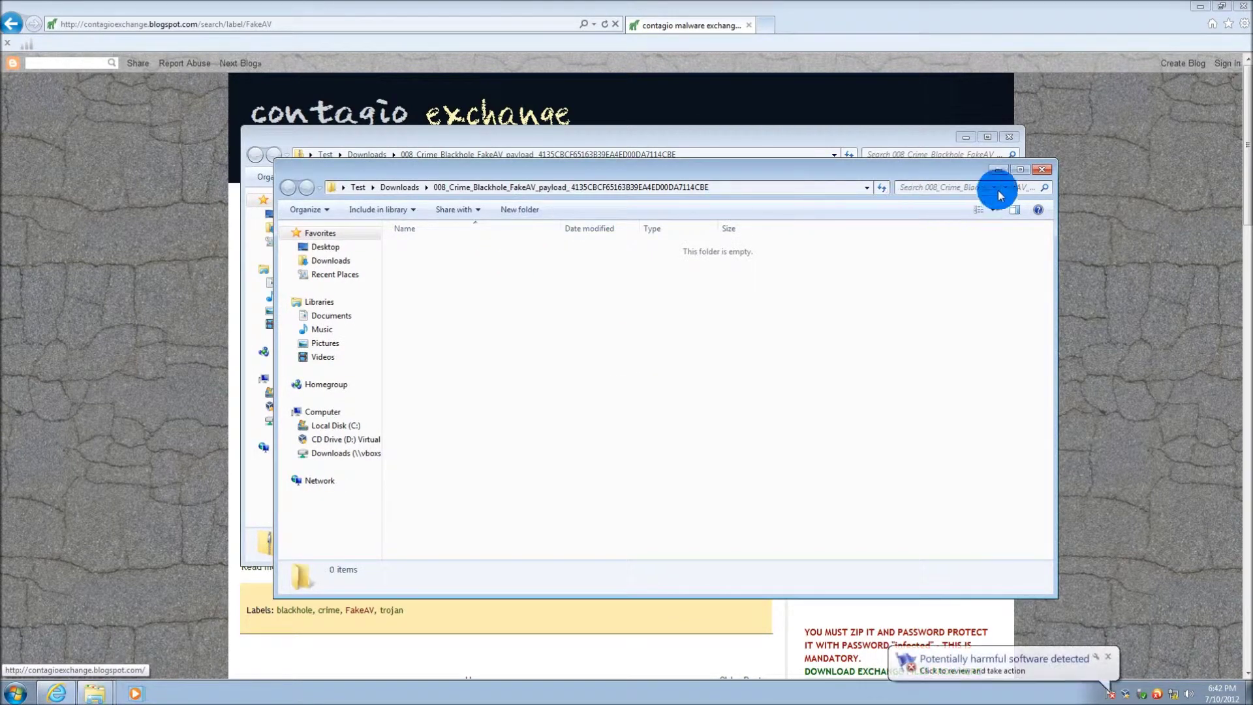
Set the Windows Defender action for Rogue:Win32/FakeRean to Allow, apply it and close the alert
click(1040, 662)
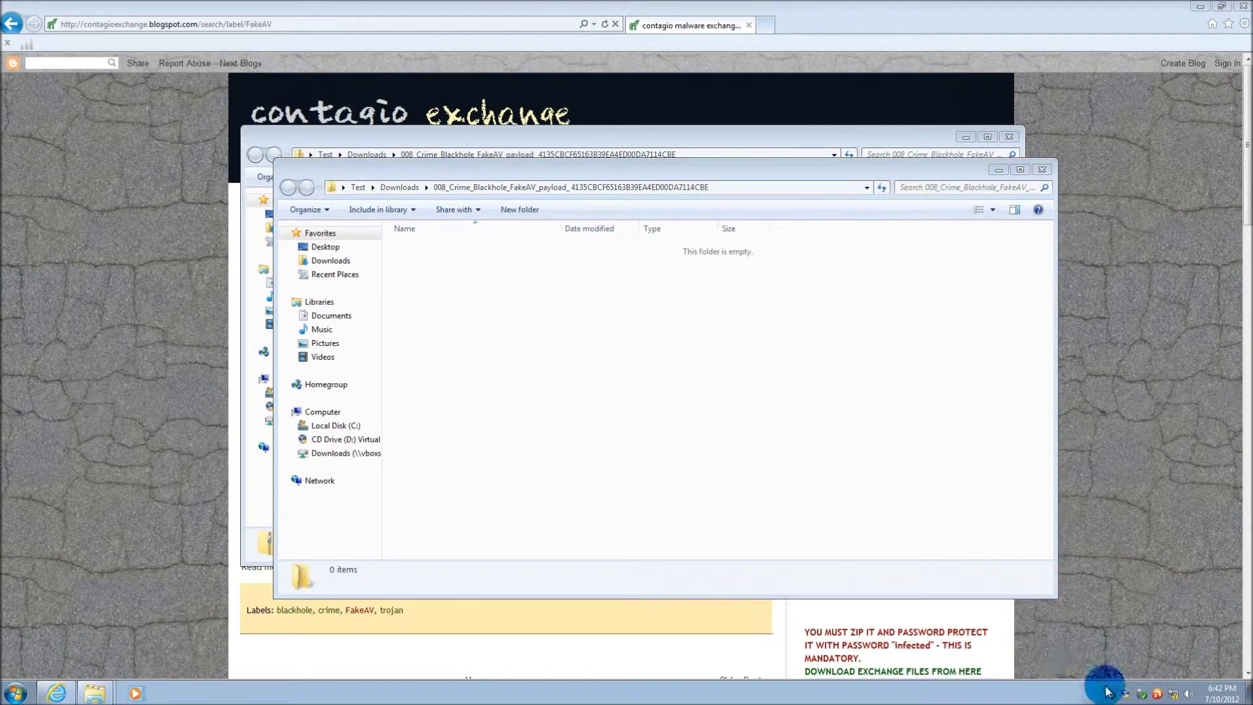
click(1112, 695)
click(666, 276)
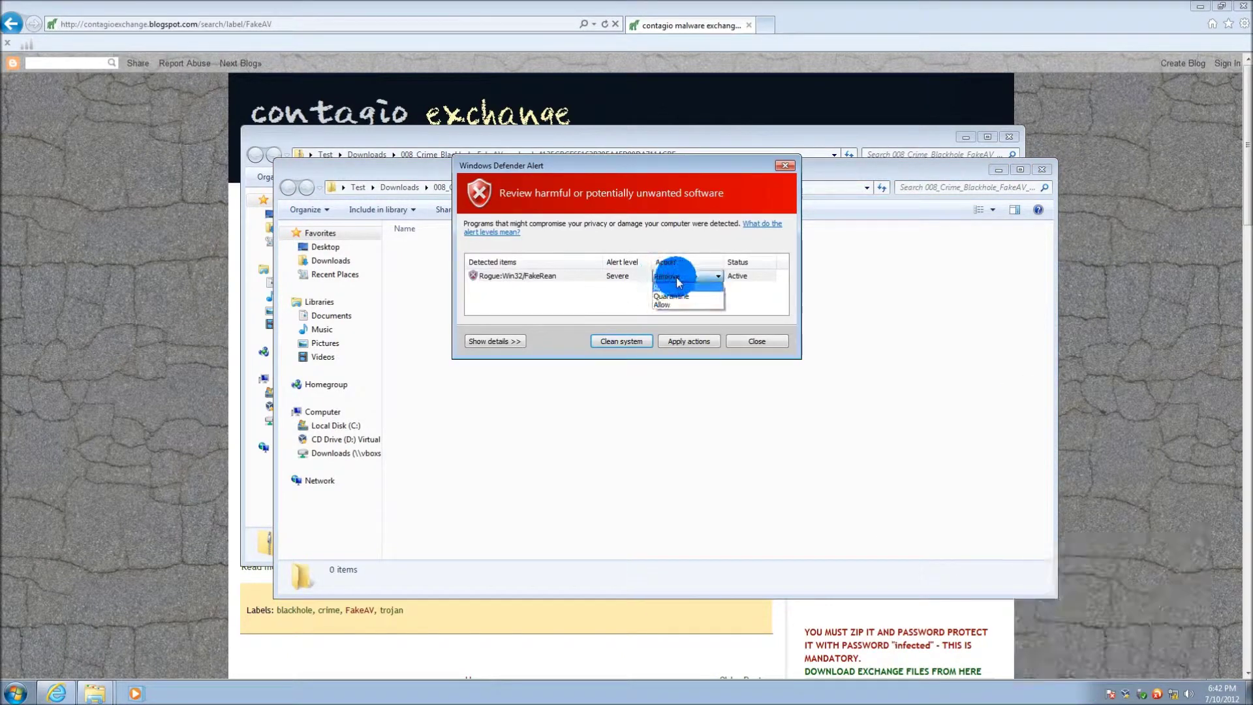
click(672, 302)
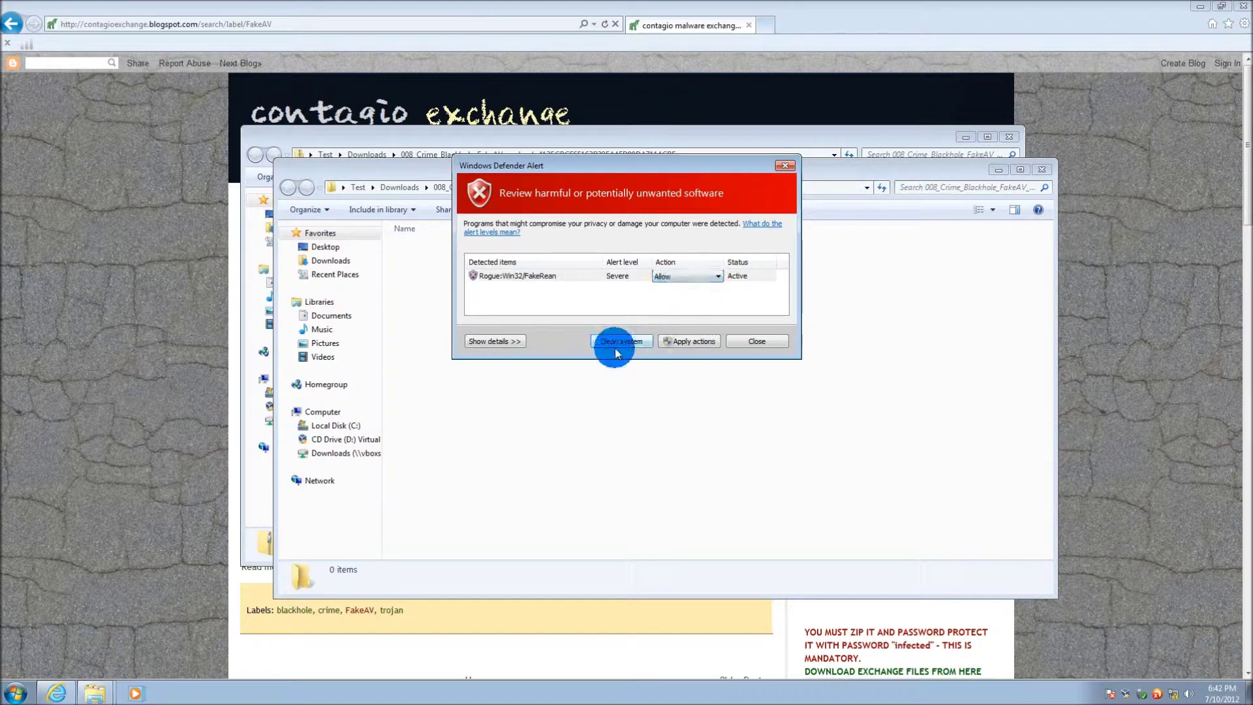
click(691, 342)
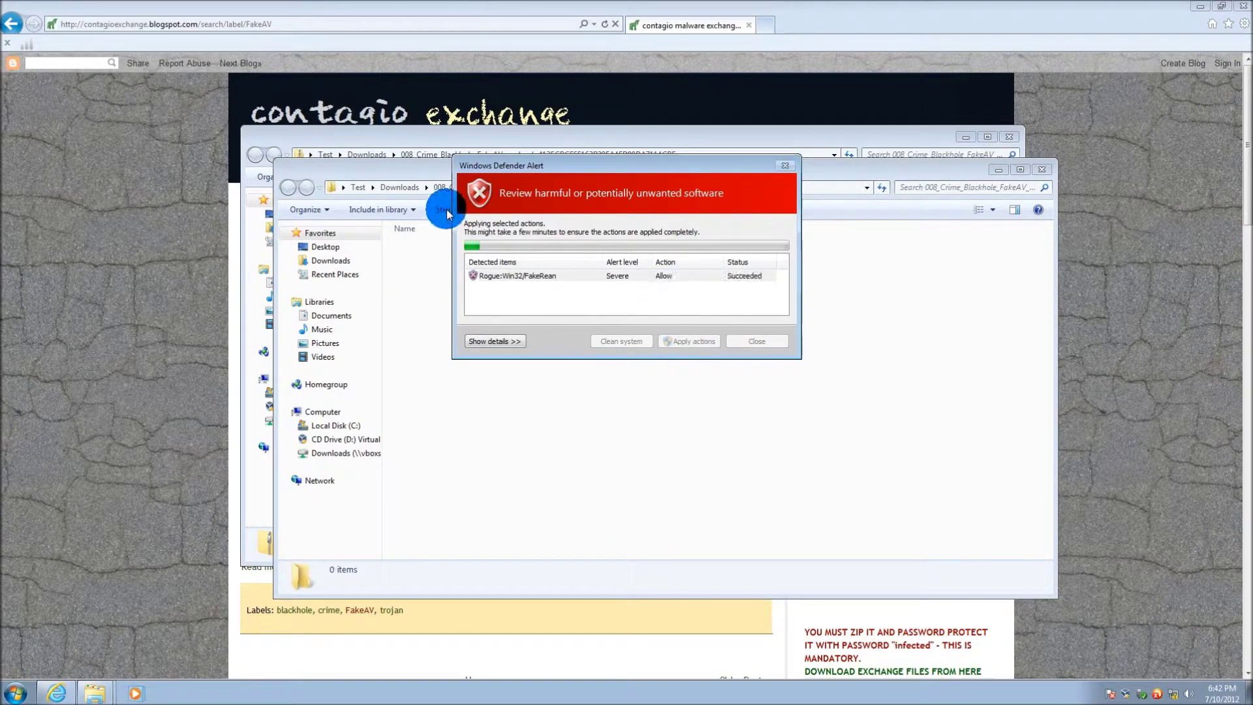
click(744, 340)
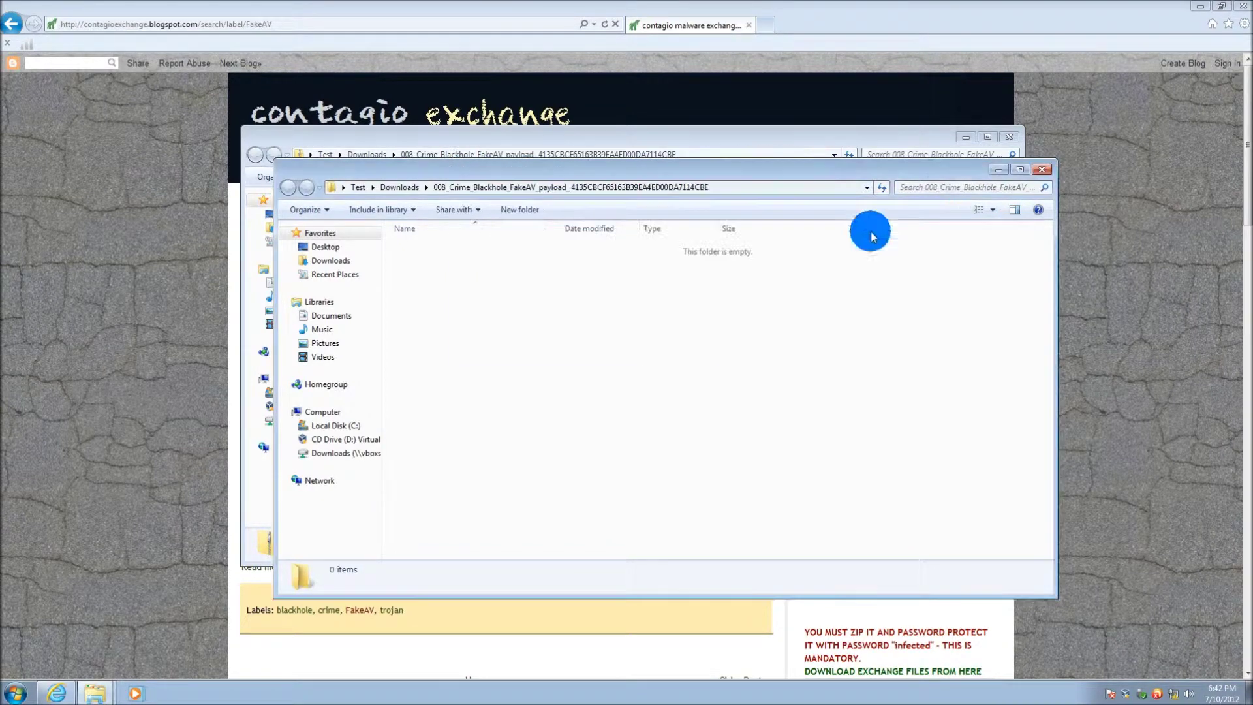
Run the privacy application directly from the zip archive, entering the archive password, and close the browser
click(1039, 172)
double_click(439, 218)
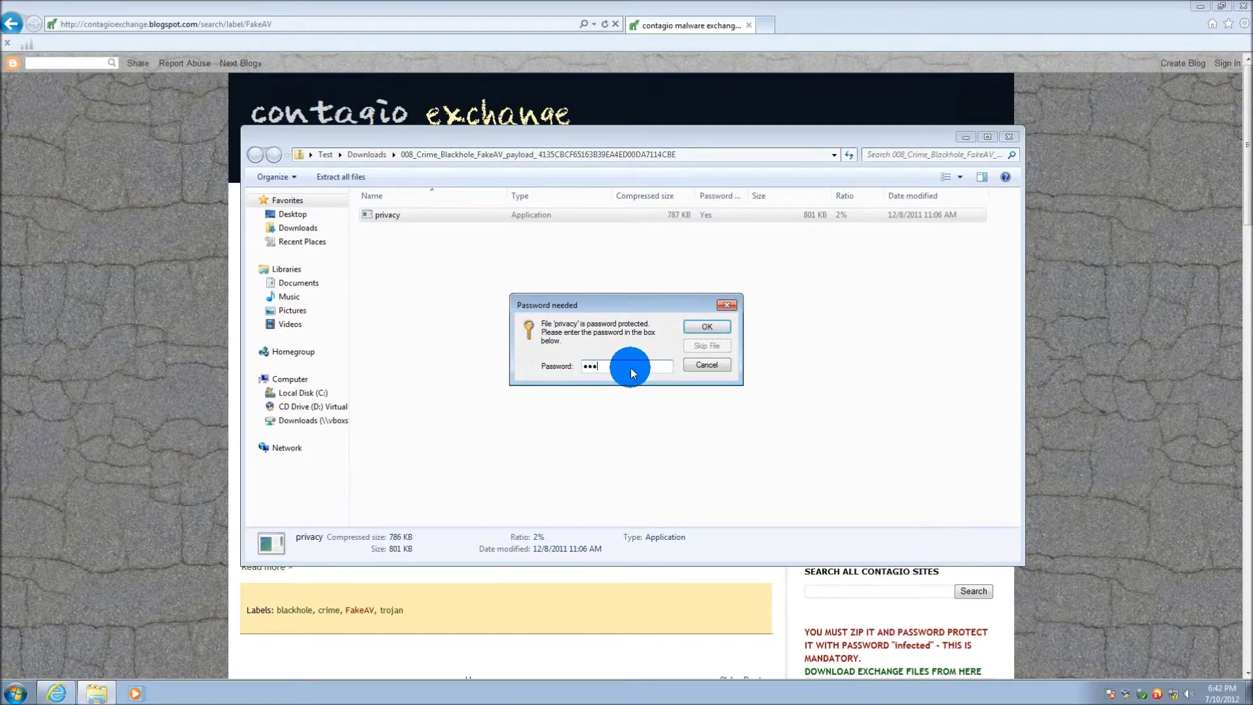
text(infected)
key(Return)
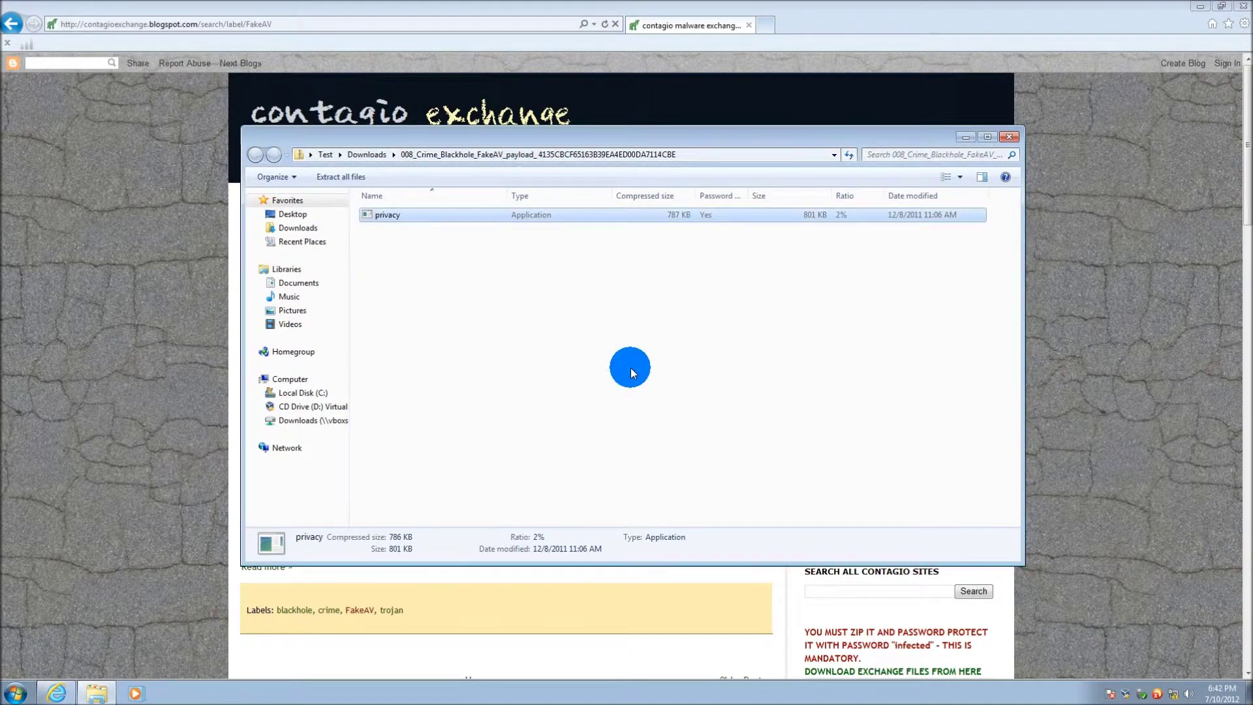
click(667, 357)
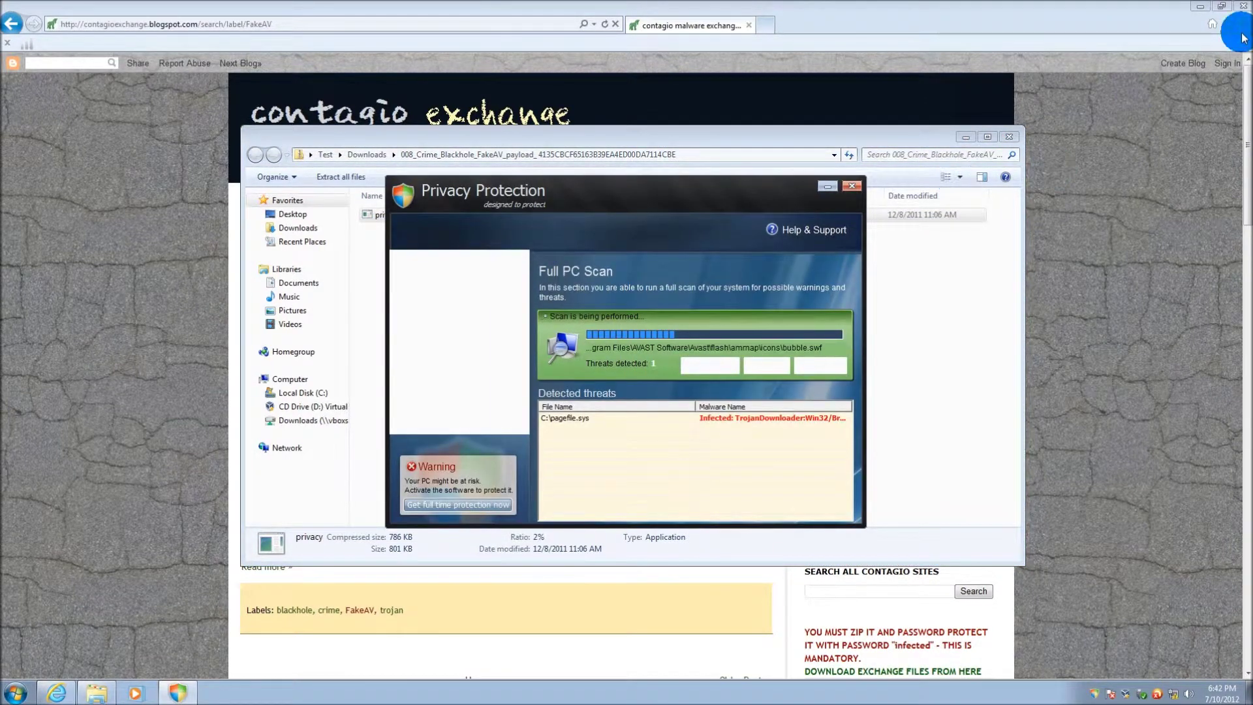
click(1244, 10)
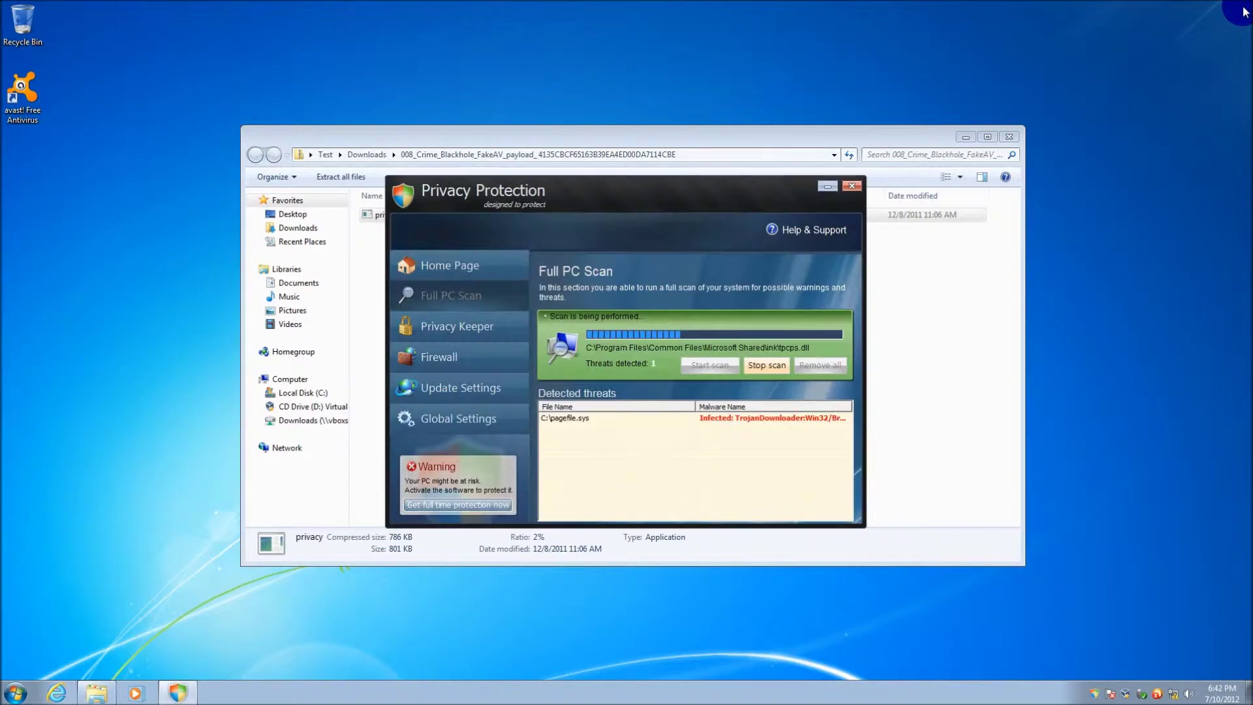
Close the archive folder window, the Privacy Protection scanner and its security warning notifications
click(1008, 138)
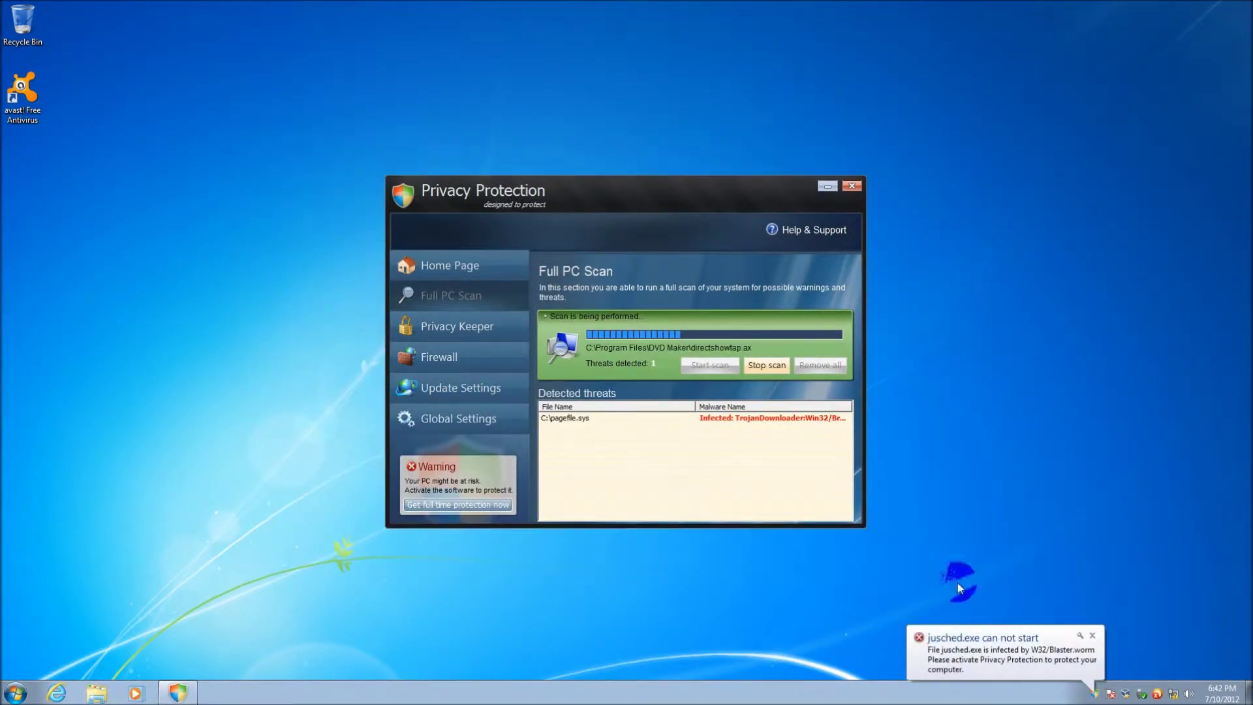
click(1091, 635)
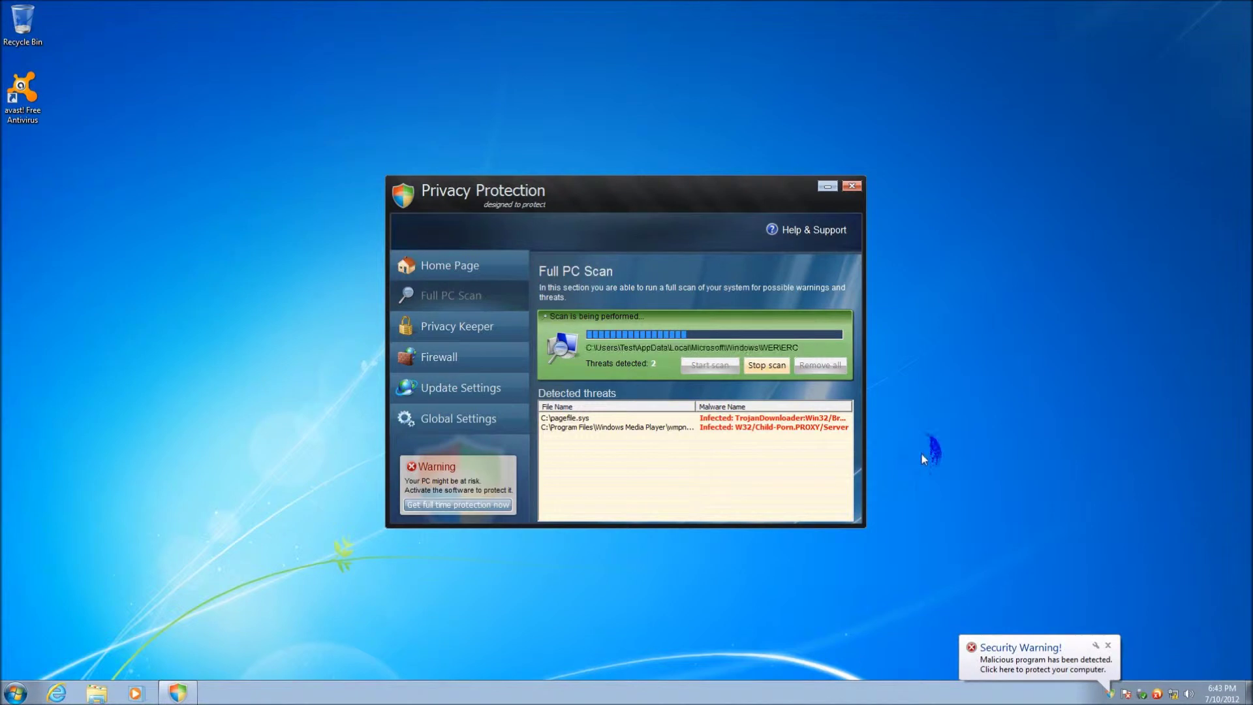
click(854, 186)
click(1107, 646)
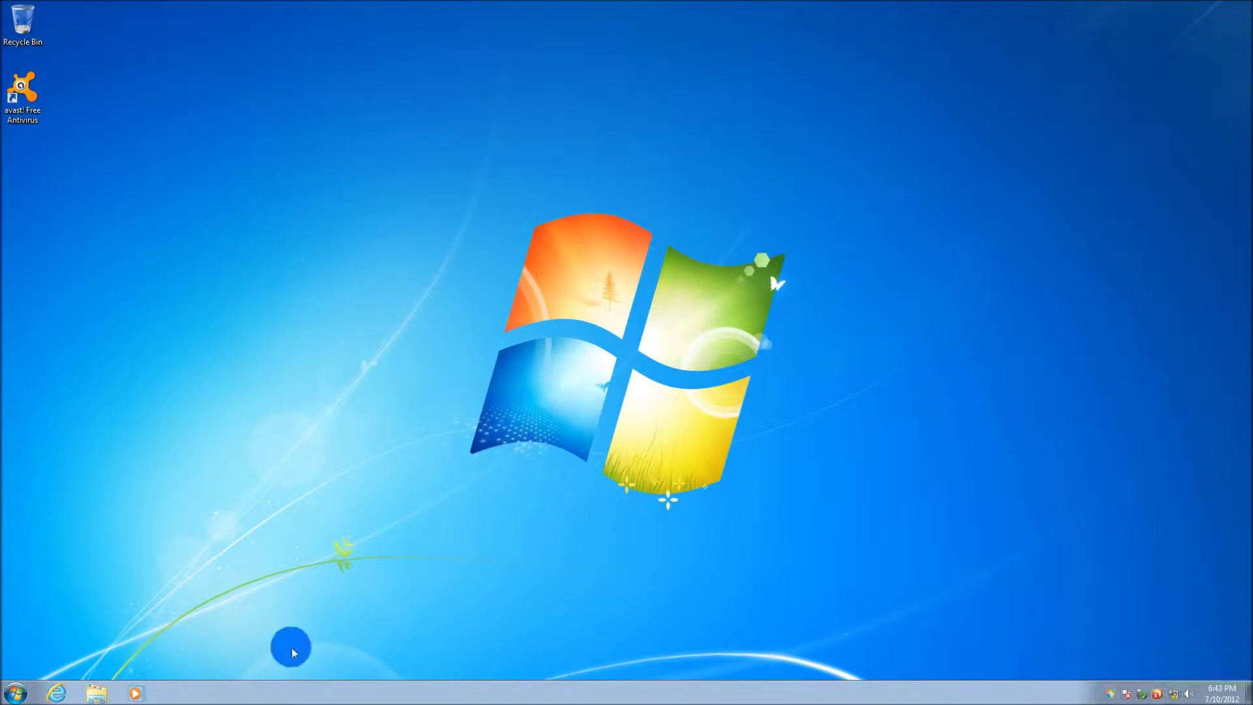
Open Programs and Features from Control Panel and launch the setup of avast! Free Antivirus
click(14, 693)
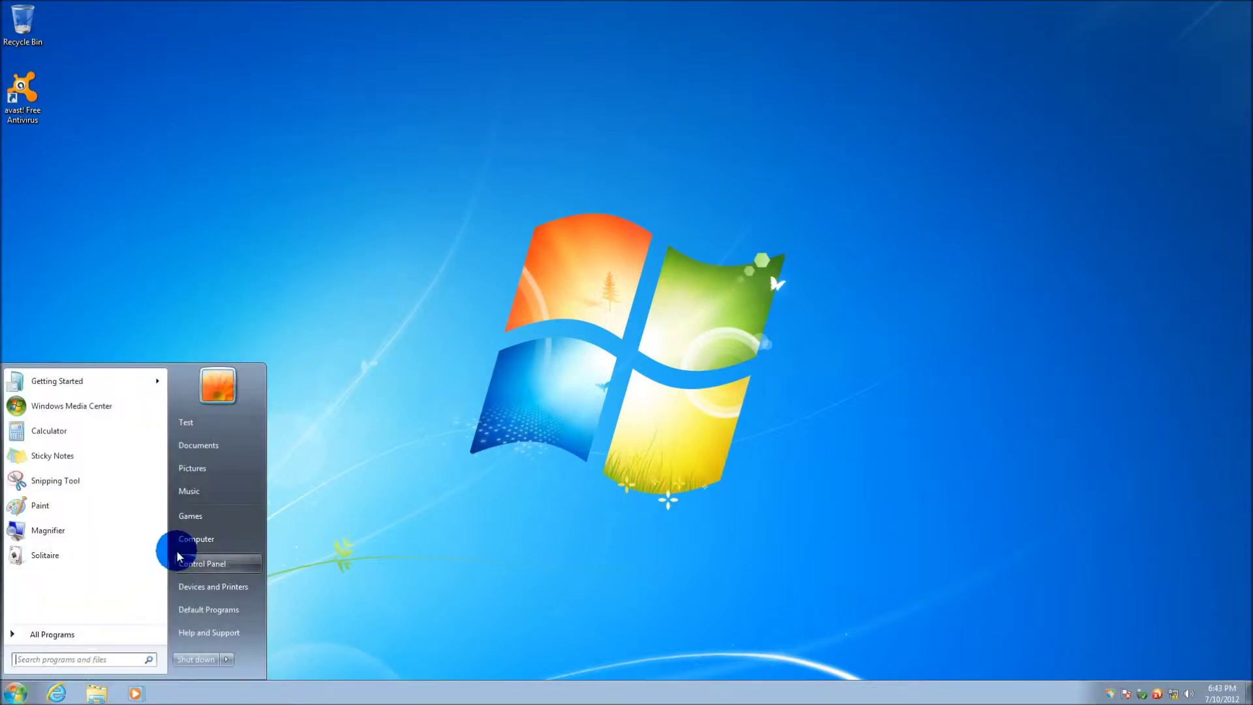
click(217, 566)
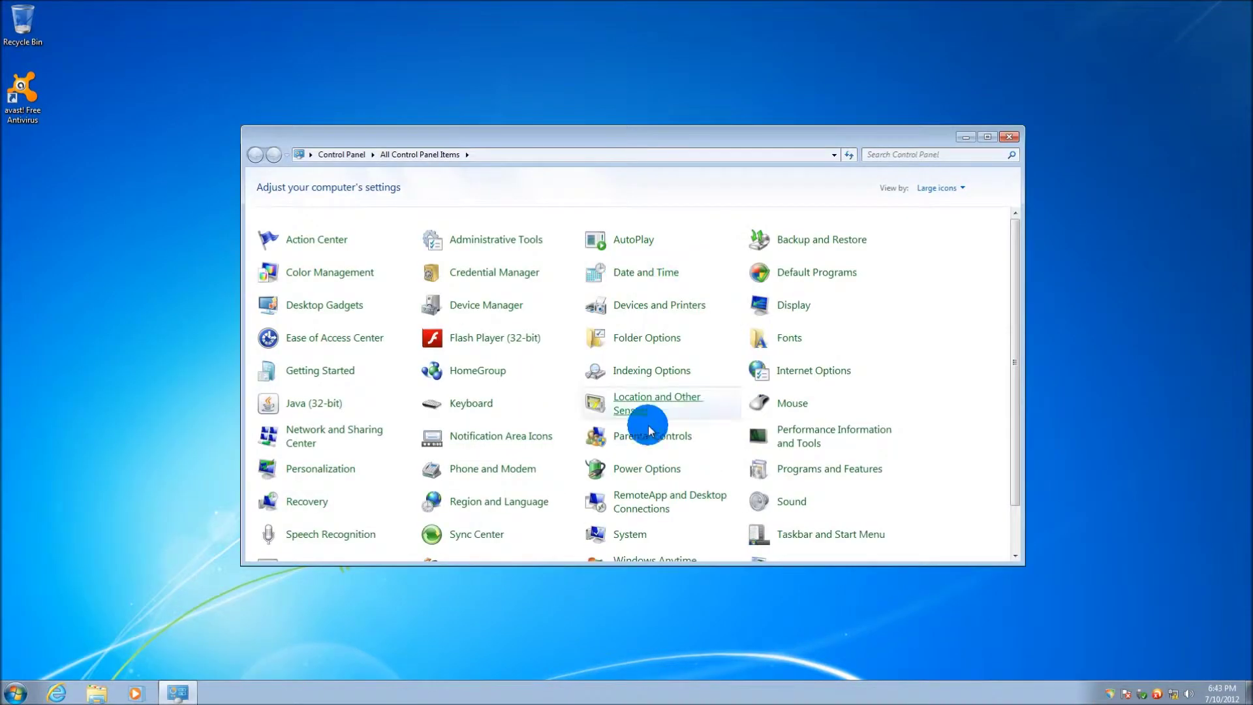
scroll(655, 428, down, 1)
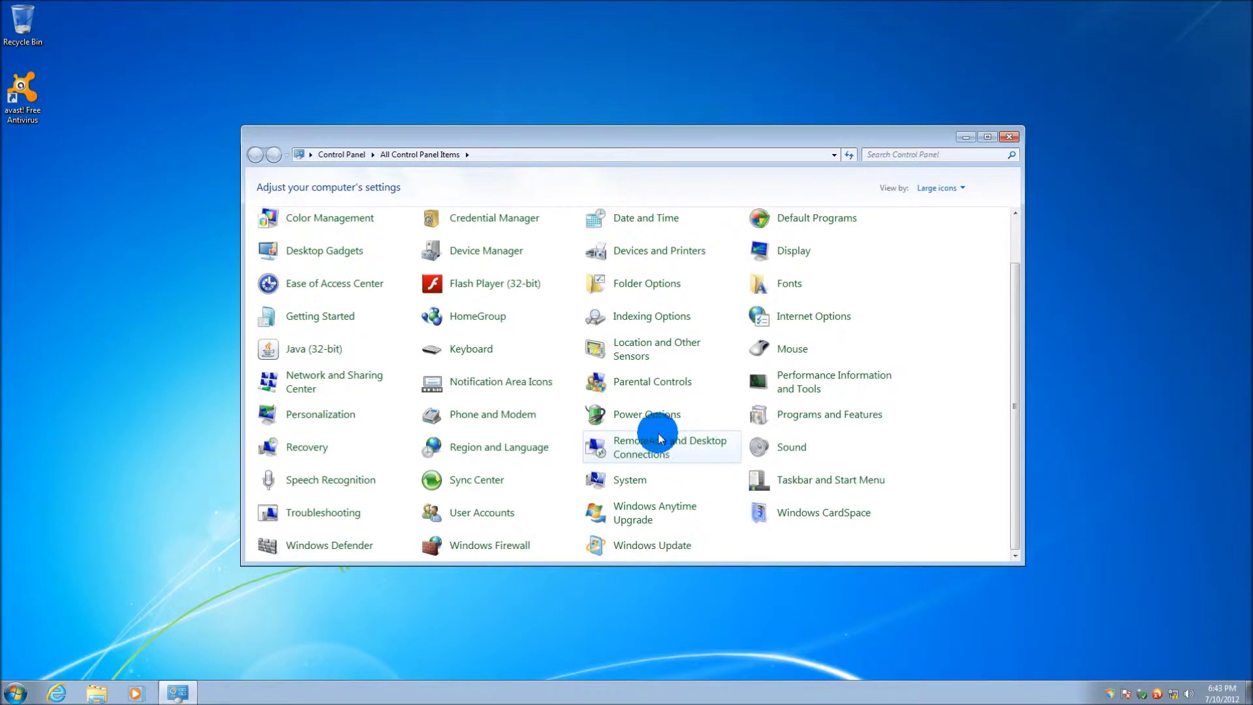
click(810, 418)
click(403, 279)
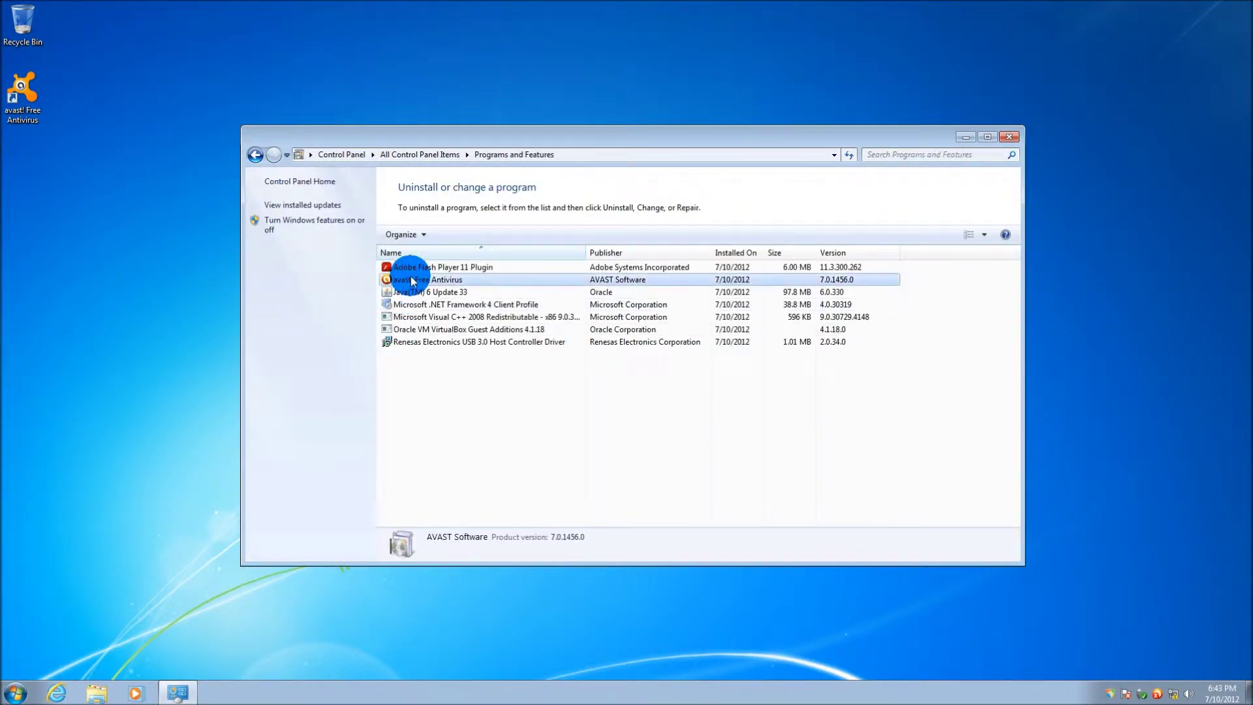
click(454, 237)
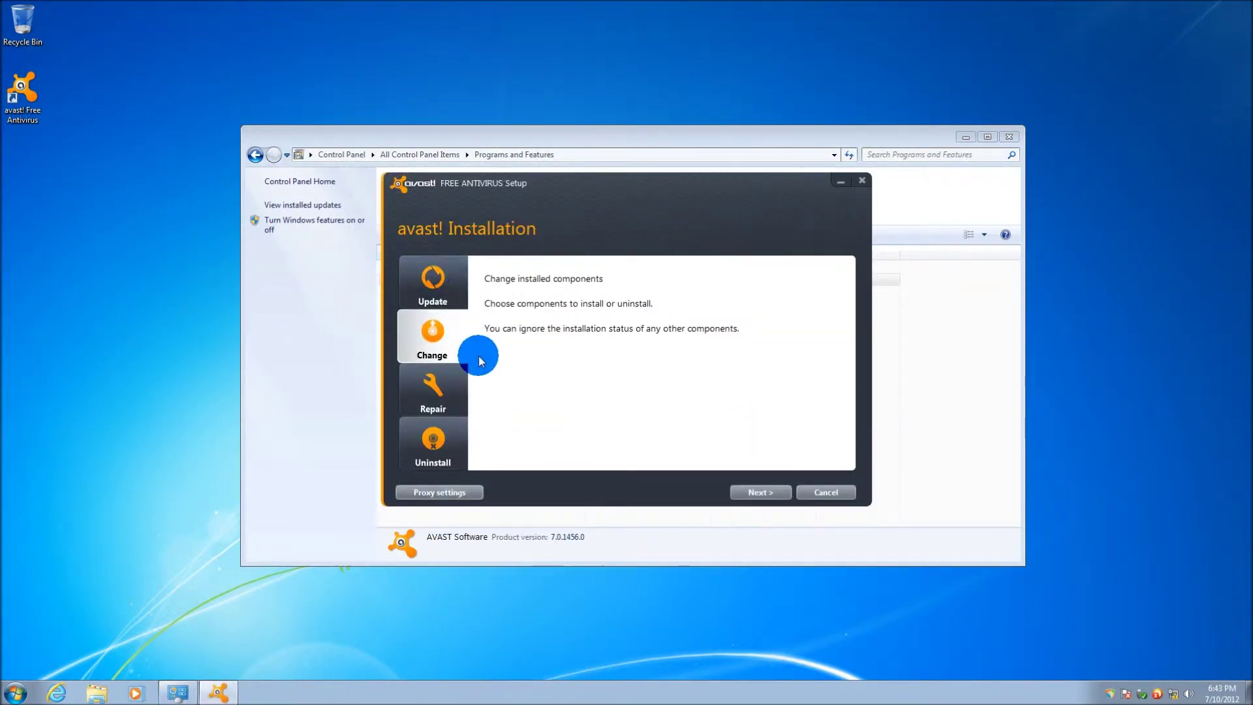
Uninstall avast! Free Antivirus, confirm the removal, close the browser pop-up and finish the setup
click(438, 444)
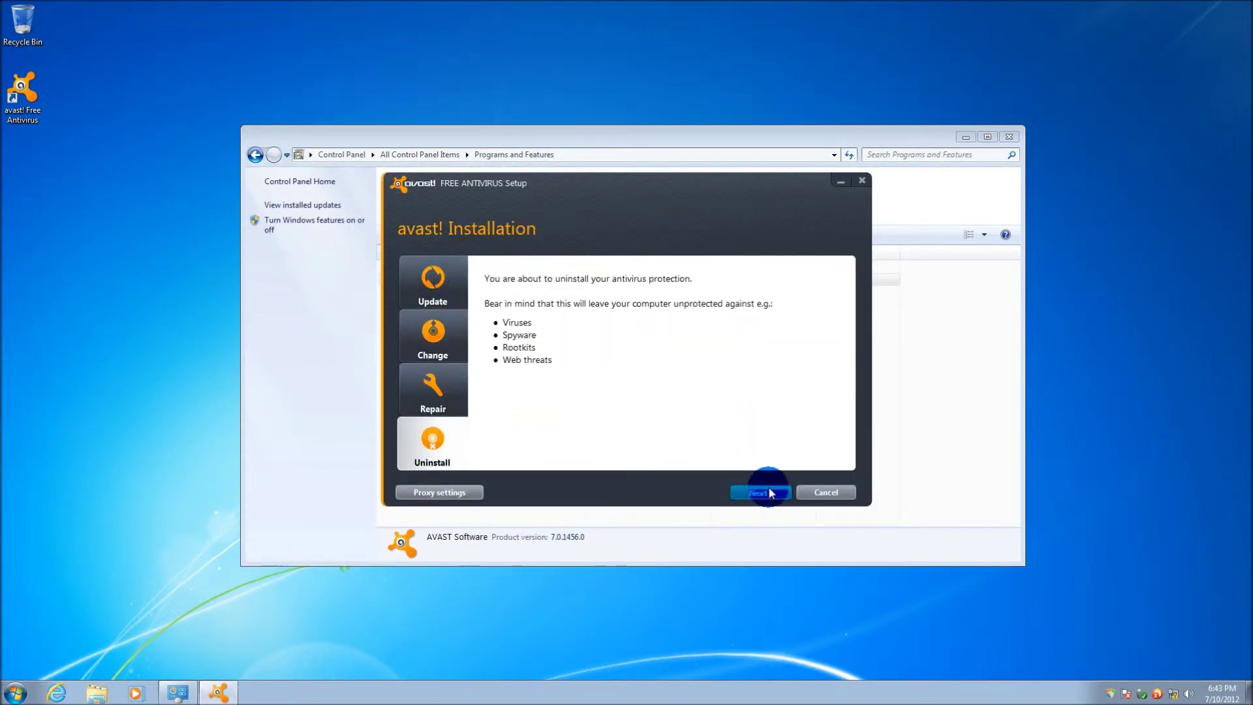
click(761, 492)
click(593, 405)
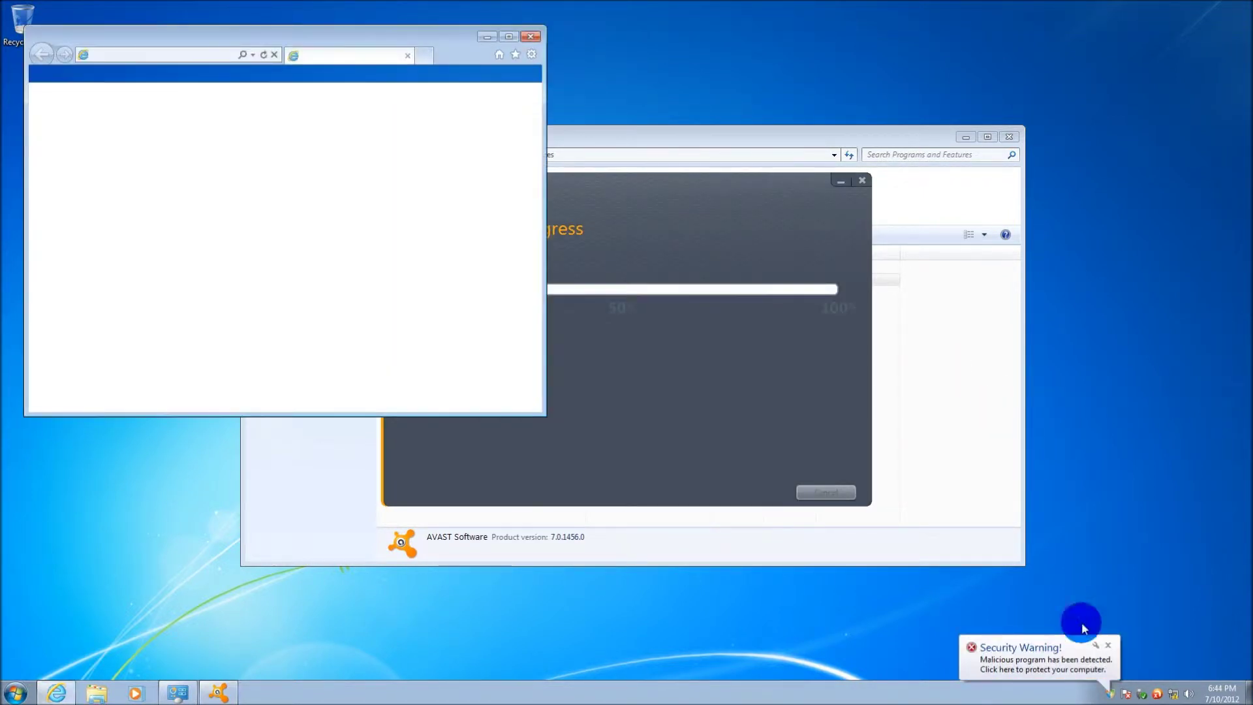
click(530, 36)
click(828, 492)
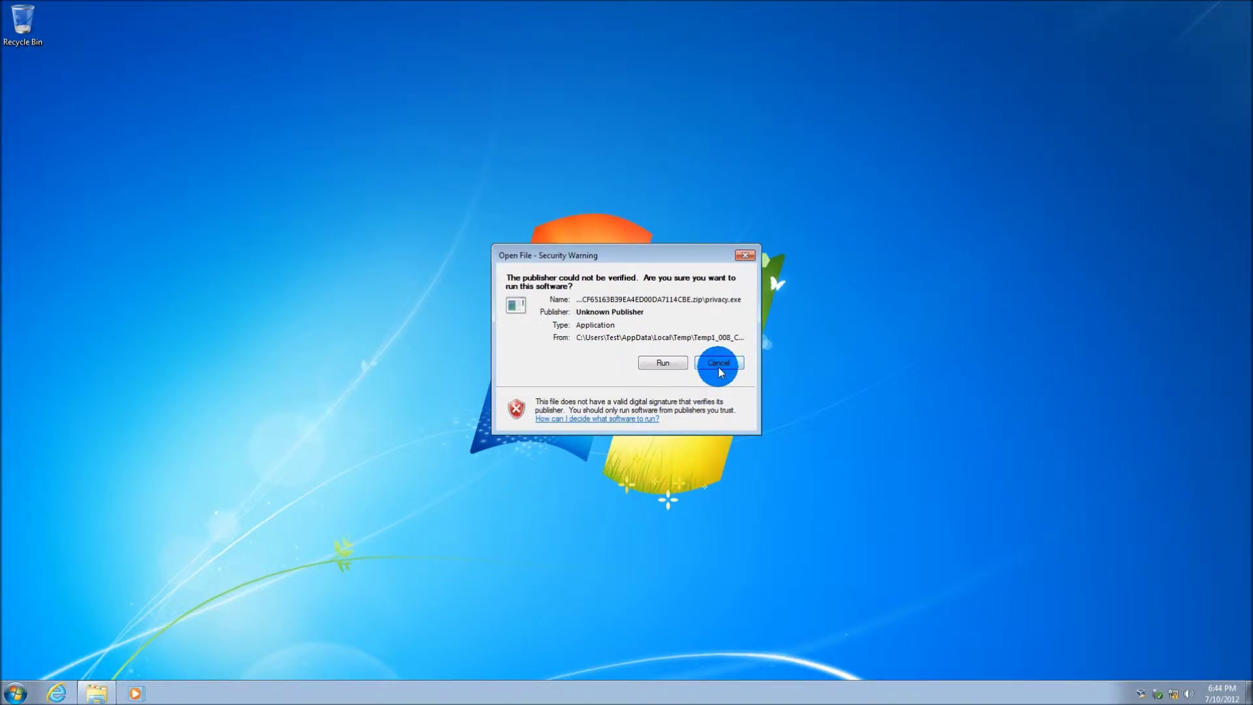
Cancel the launch of privacy.exe and run rkill from the Downloads (E:) network drive, allowing it to make changes
click(718, 364)
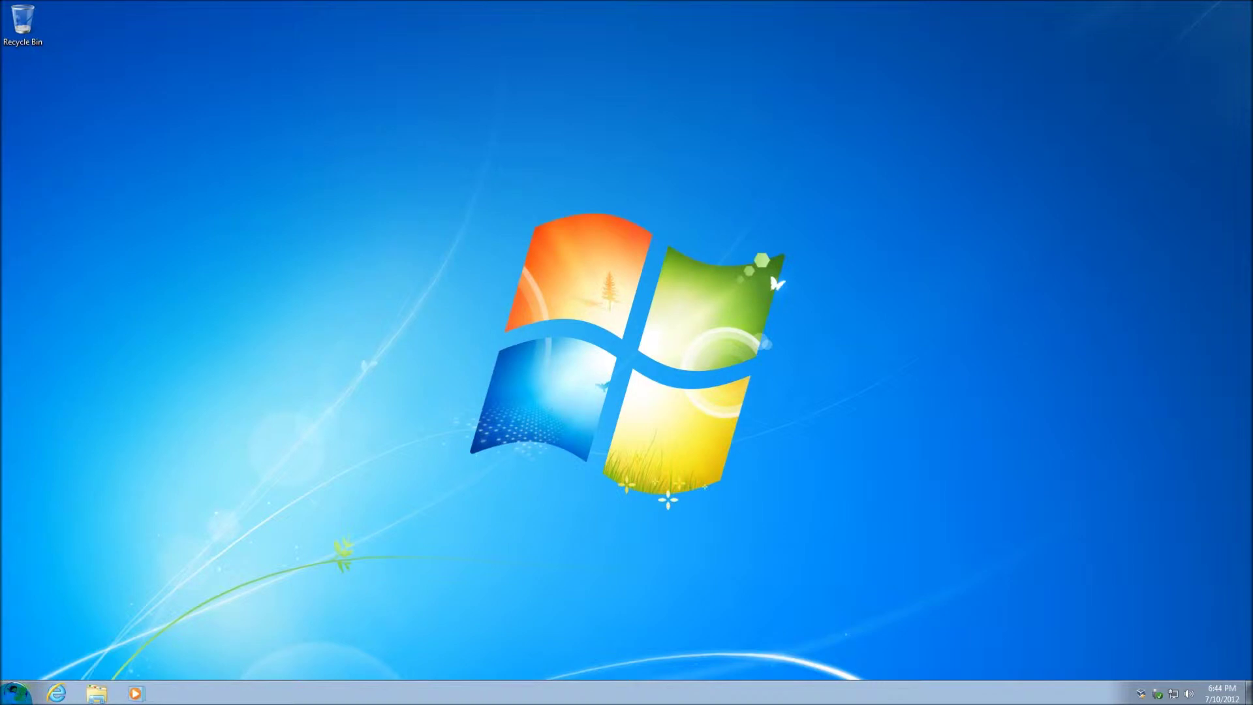
click(15, 691)
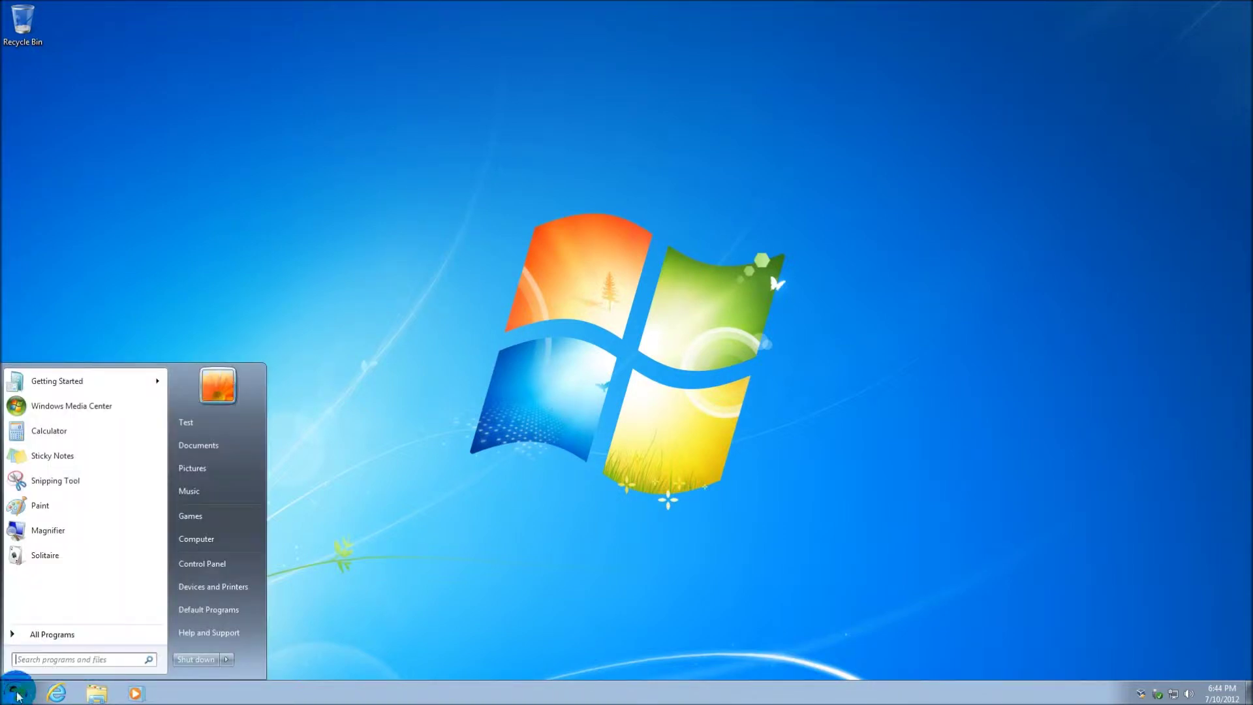
click(201, 549)
double_click(448, 330)
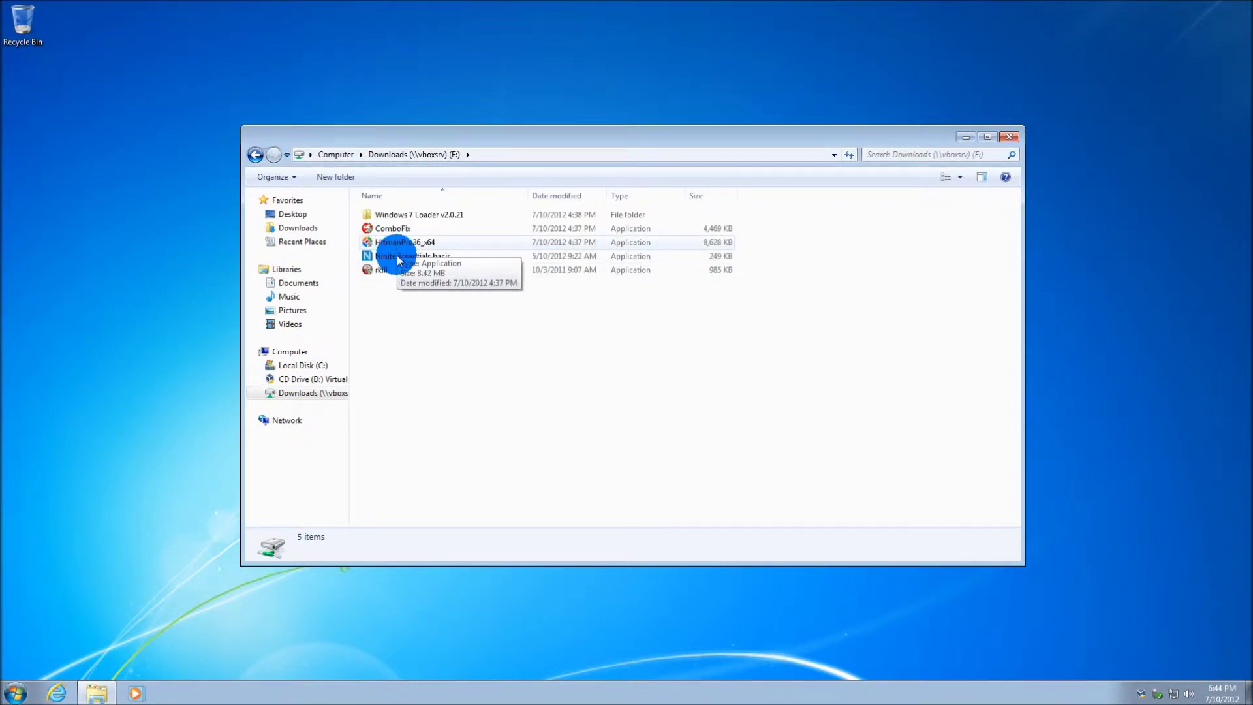
double_click(386, 272)
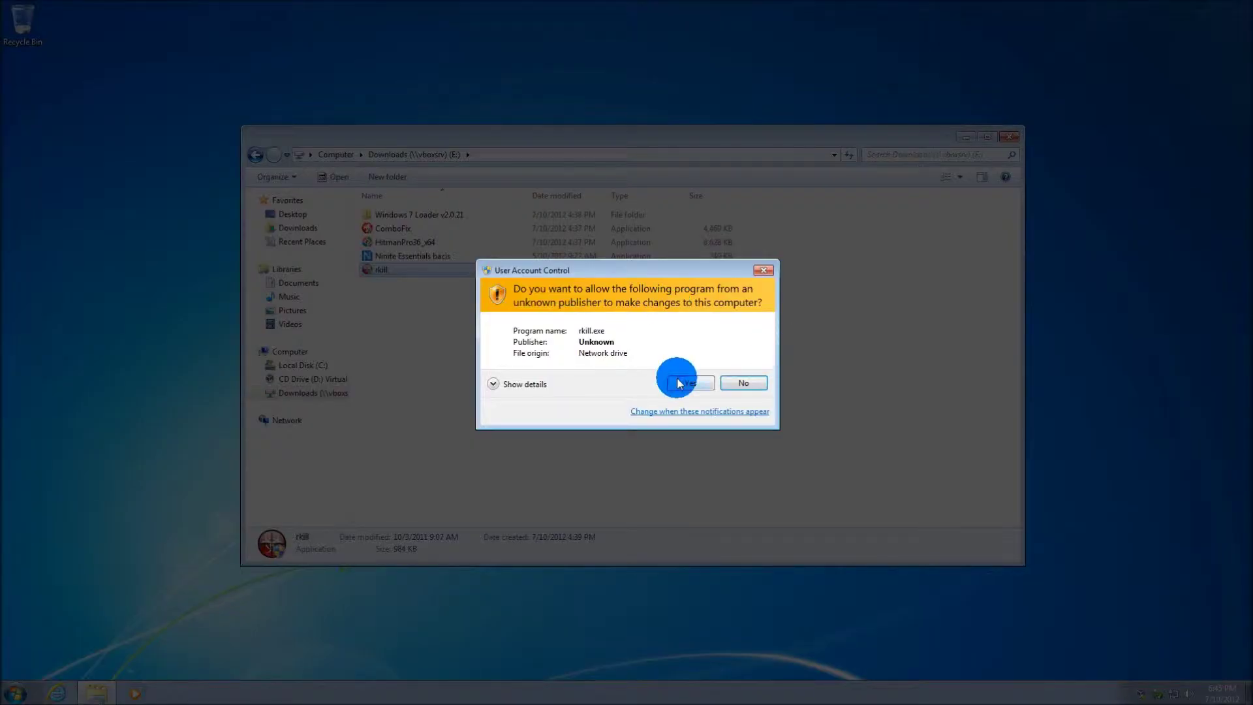
click(678, 383)
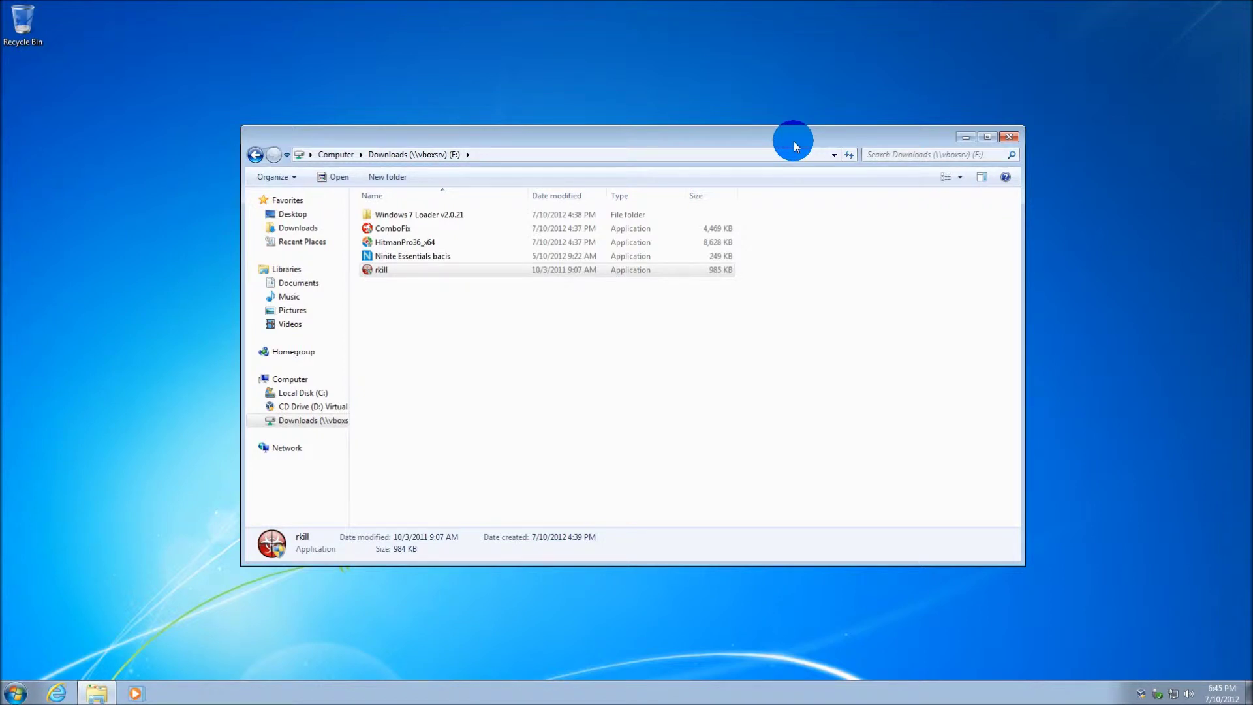
Put away the Downloads folder window while Rkill runs and close its log in Notepad
click(966, 138)
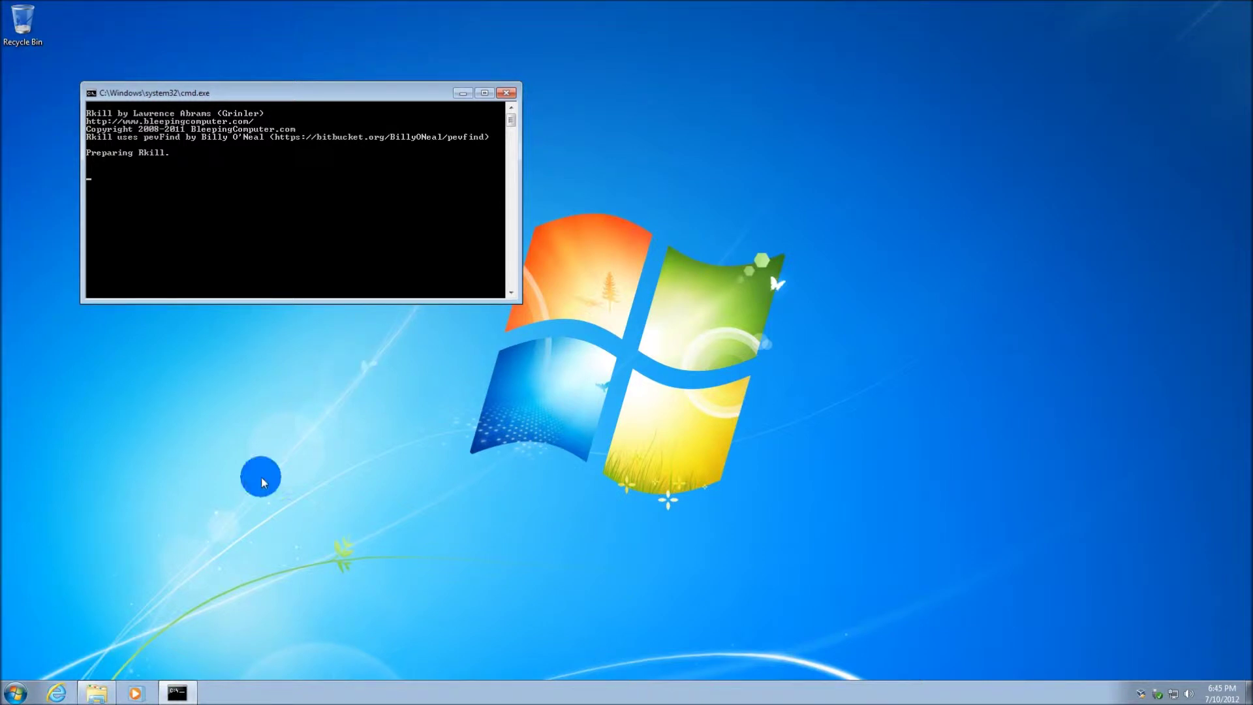
right_click(98, 689)
click(102, 667)
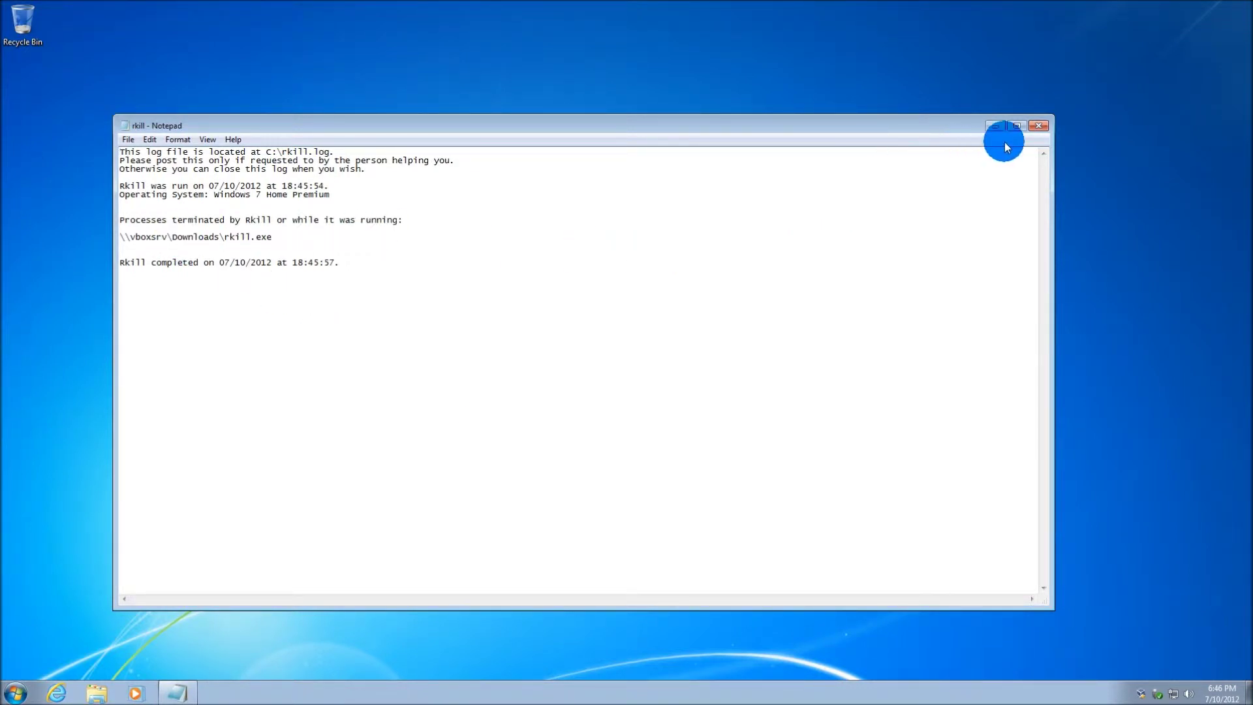
click(1037, 125)
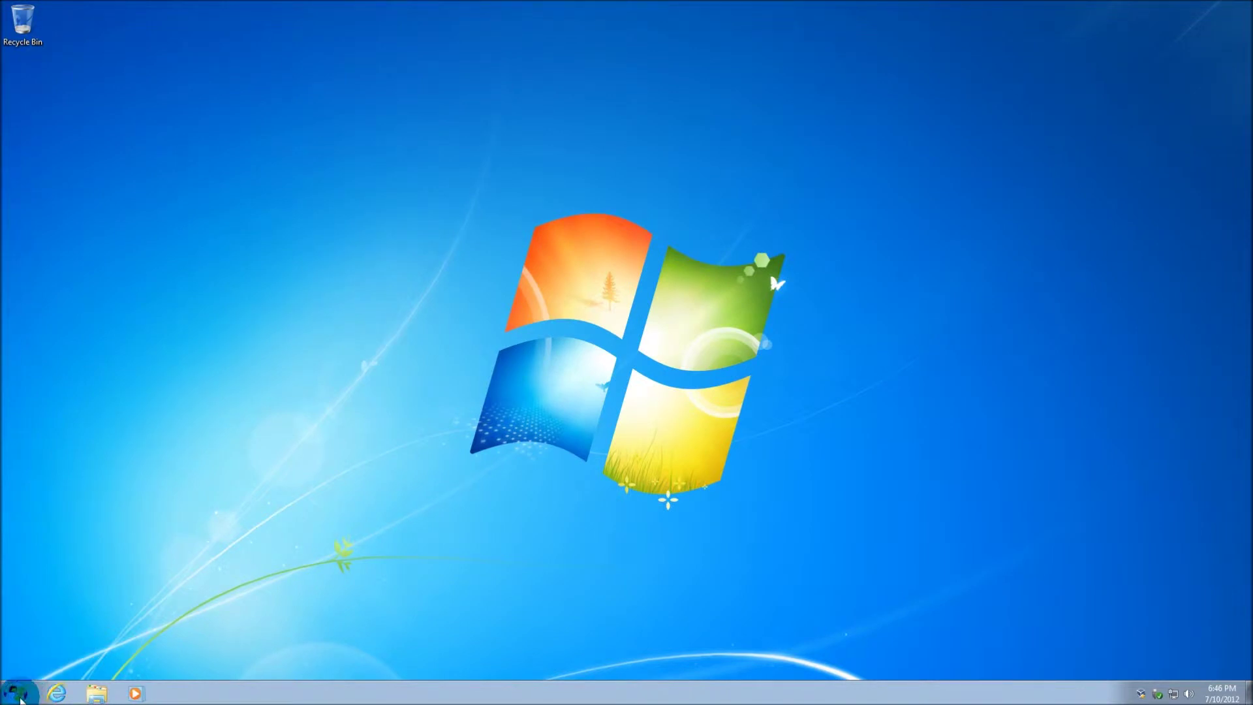
Run HitmanPro36_x64 from the local Downloads folder and allow it to make changes to the computer
click(20, 696)
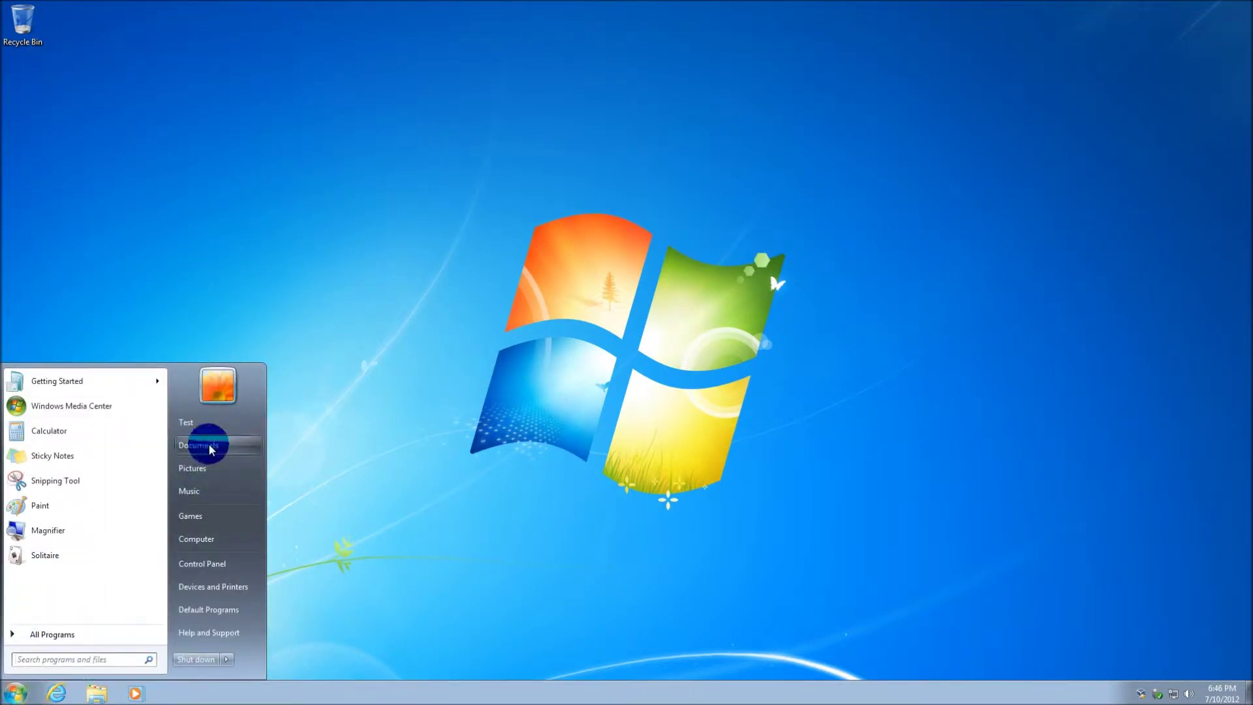
click(186, 423)
double_click(468, 228)
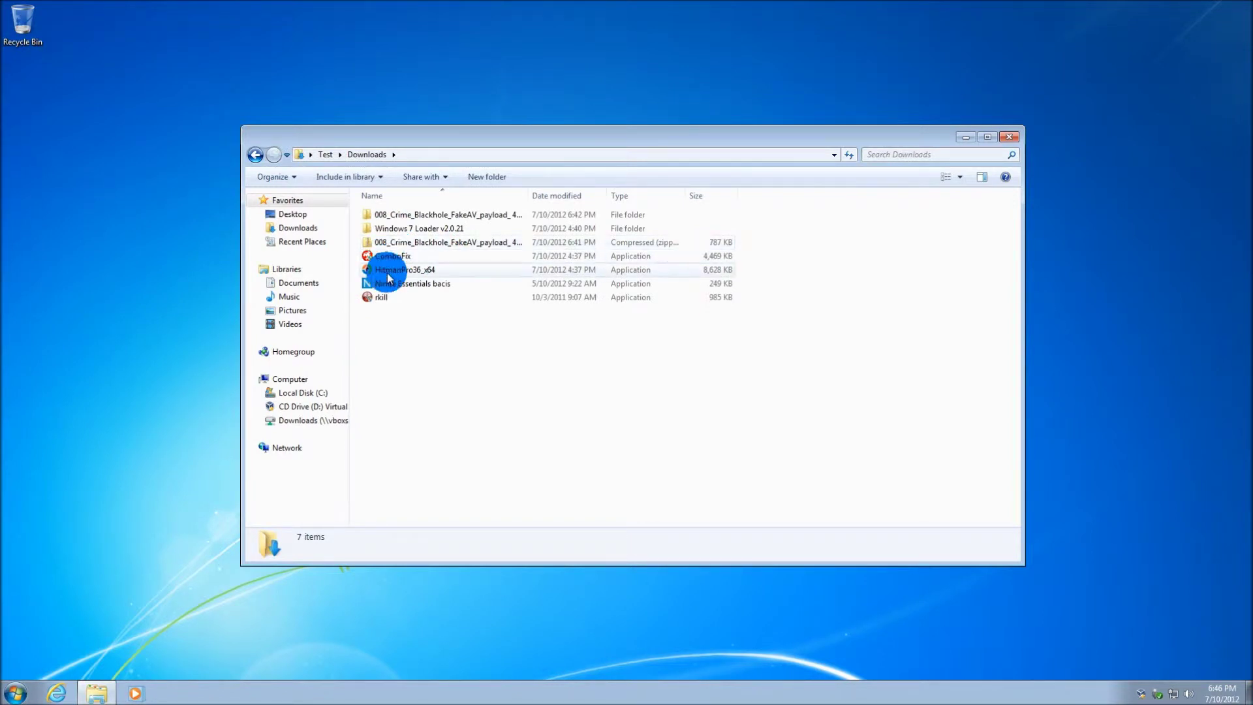
double_click(388, 272)
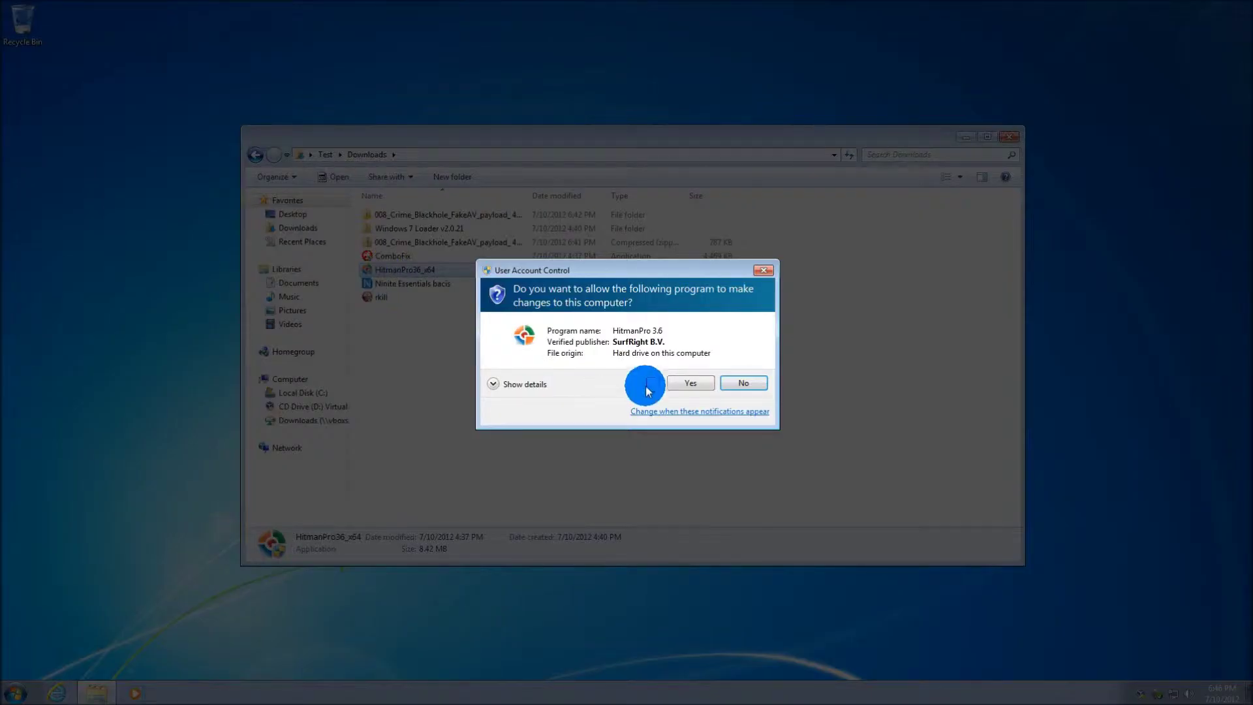
click(683, 383)
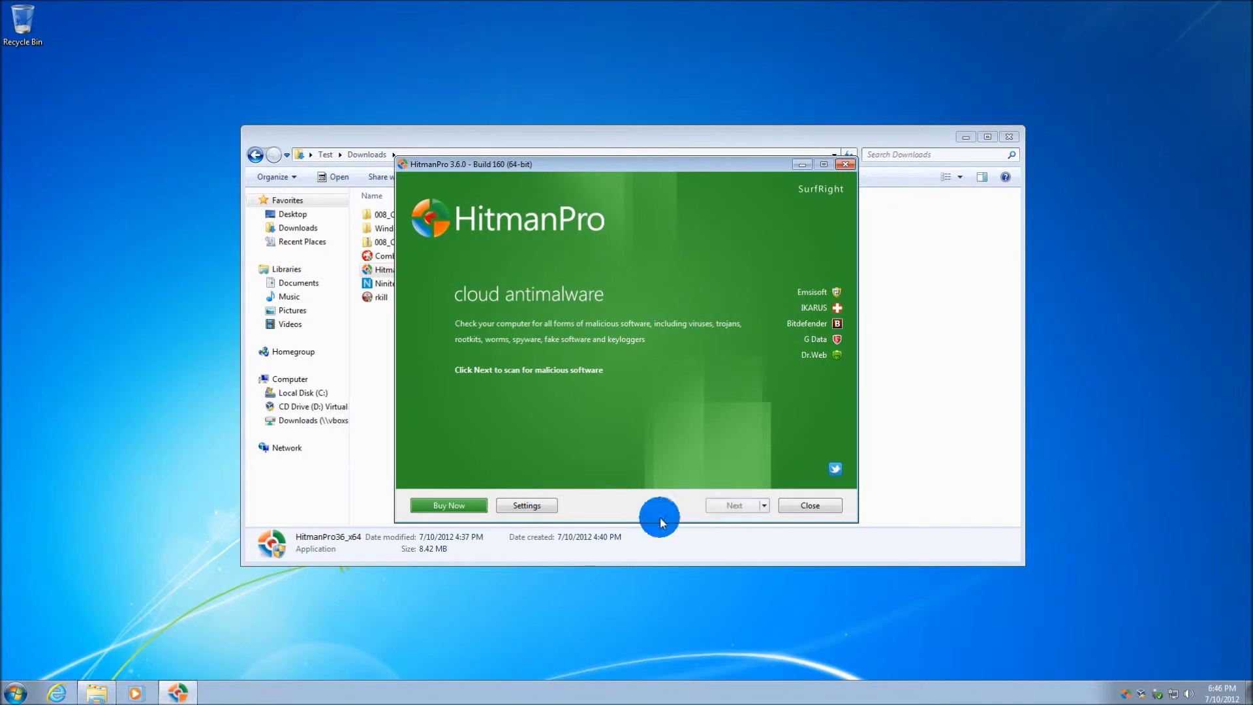
Accept the HitmanPro license terms, start a one-time scan without storing a copy, and close the Downloads window
click(737, 506)
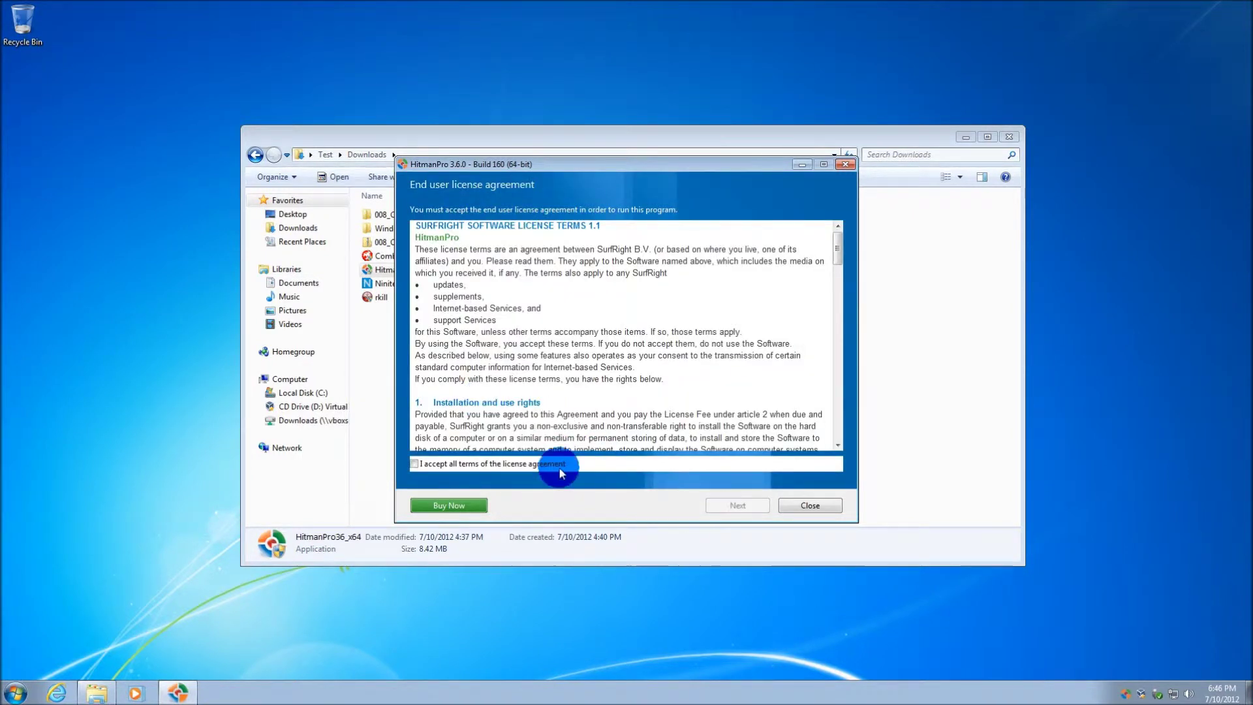
click(425, 464)
click(736, 505)
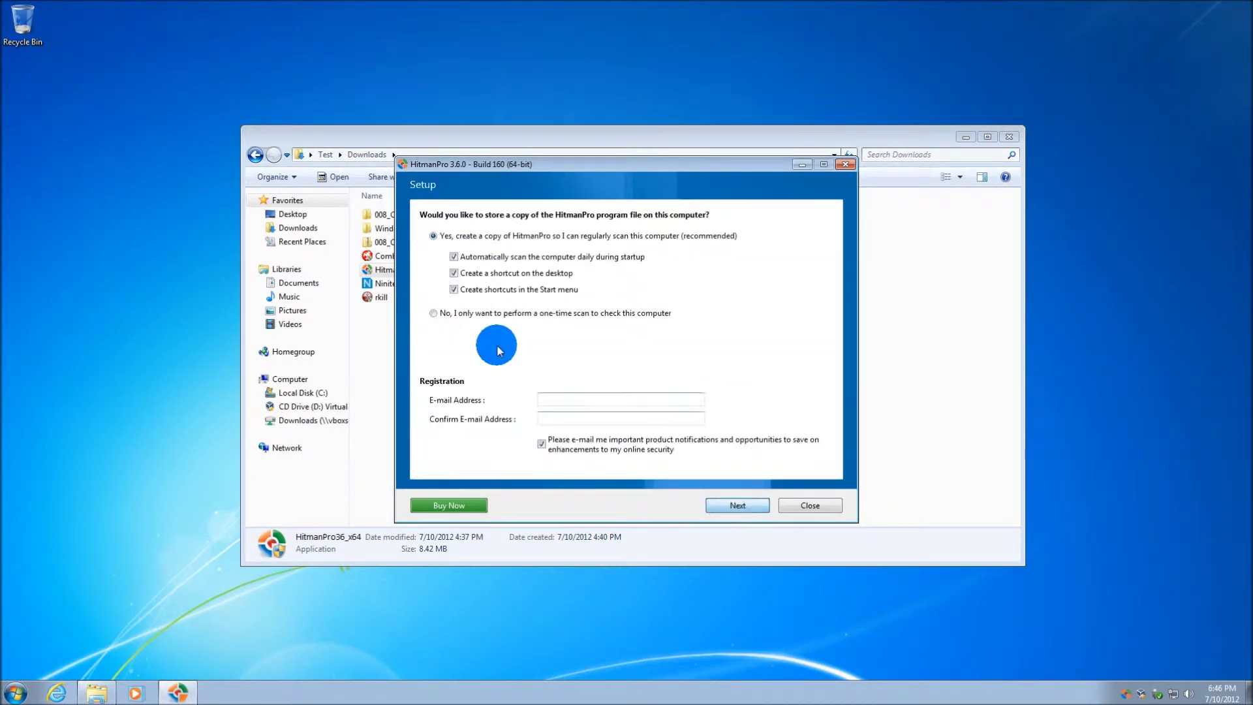
click(467, 320)
click(740, 506)
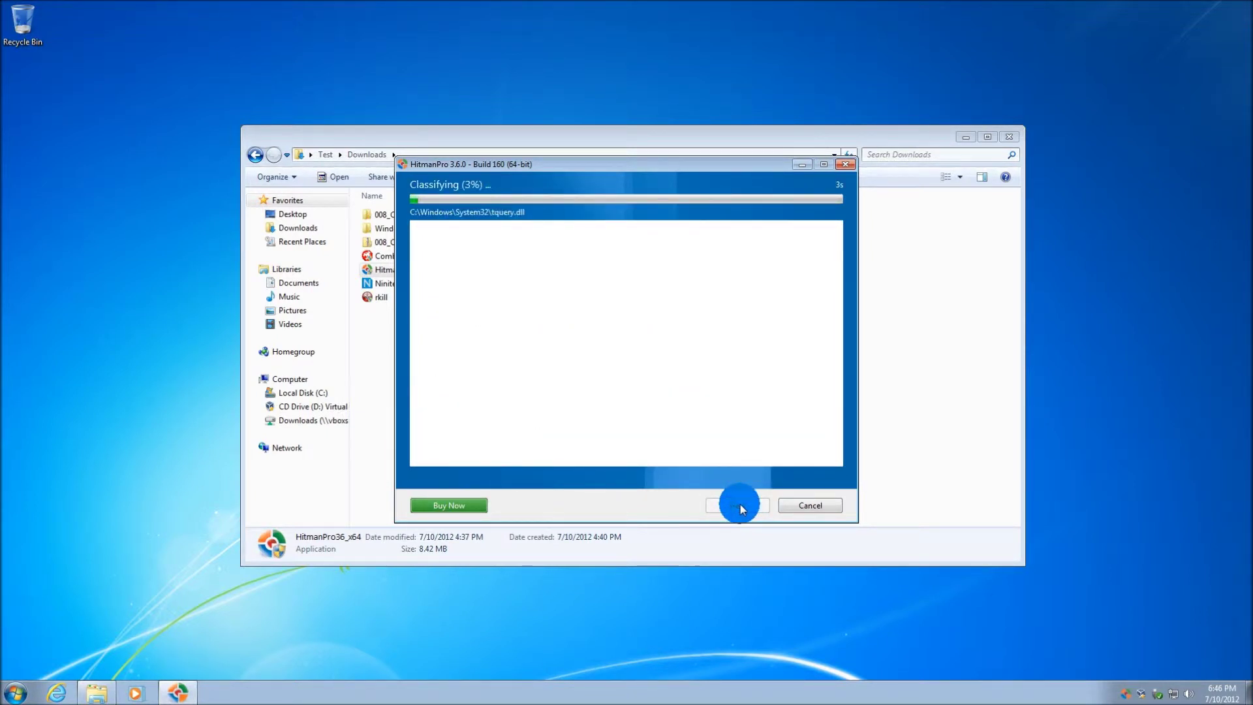
click(1007, 136)
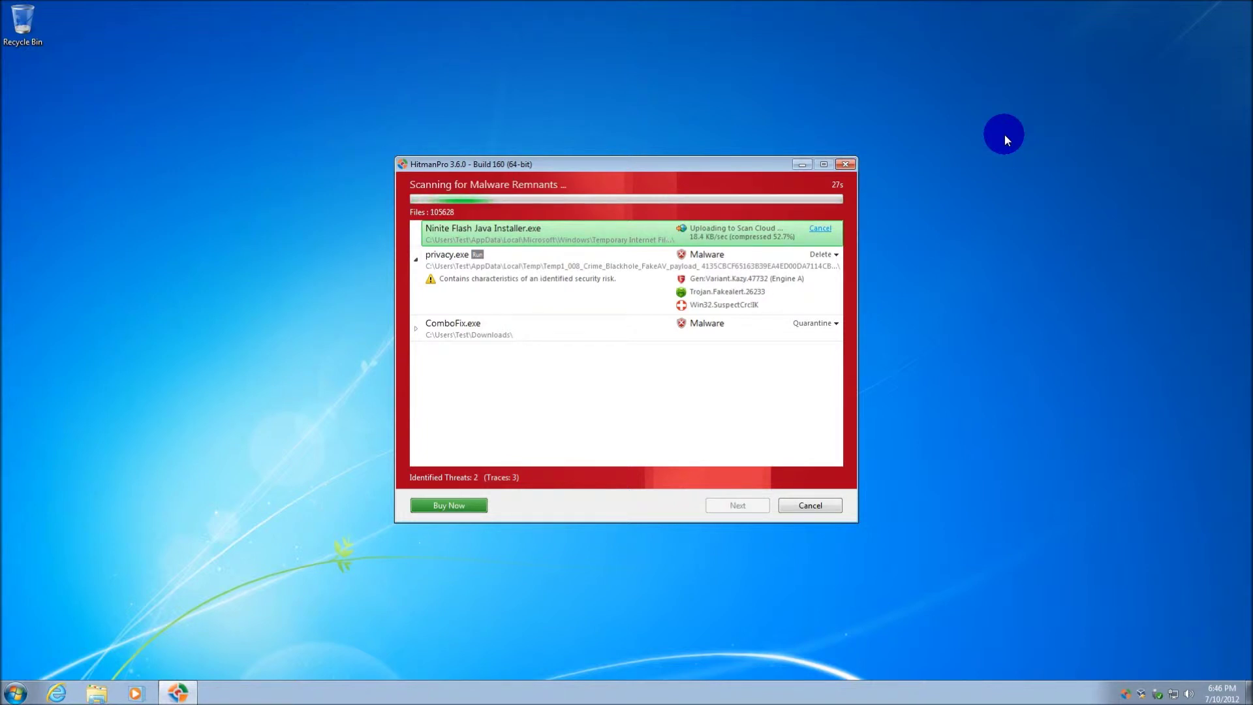
Set the action for ComboFix.exe to Ignore in the scan results and select the privacy.exe entry
click(834, 323)
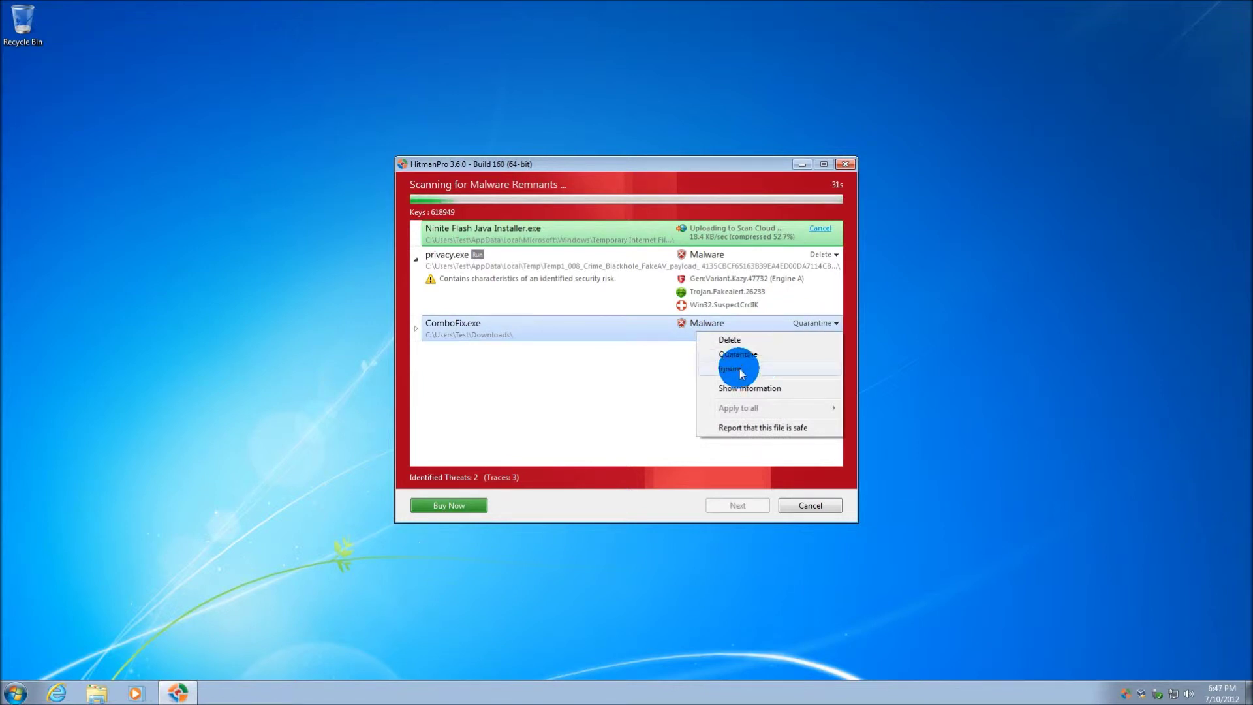
click(731, 369)
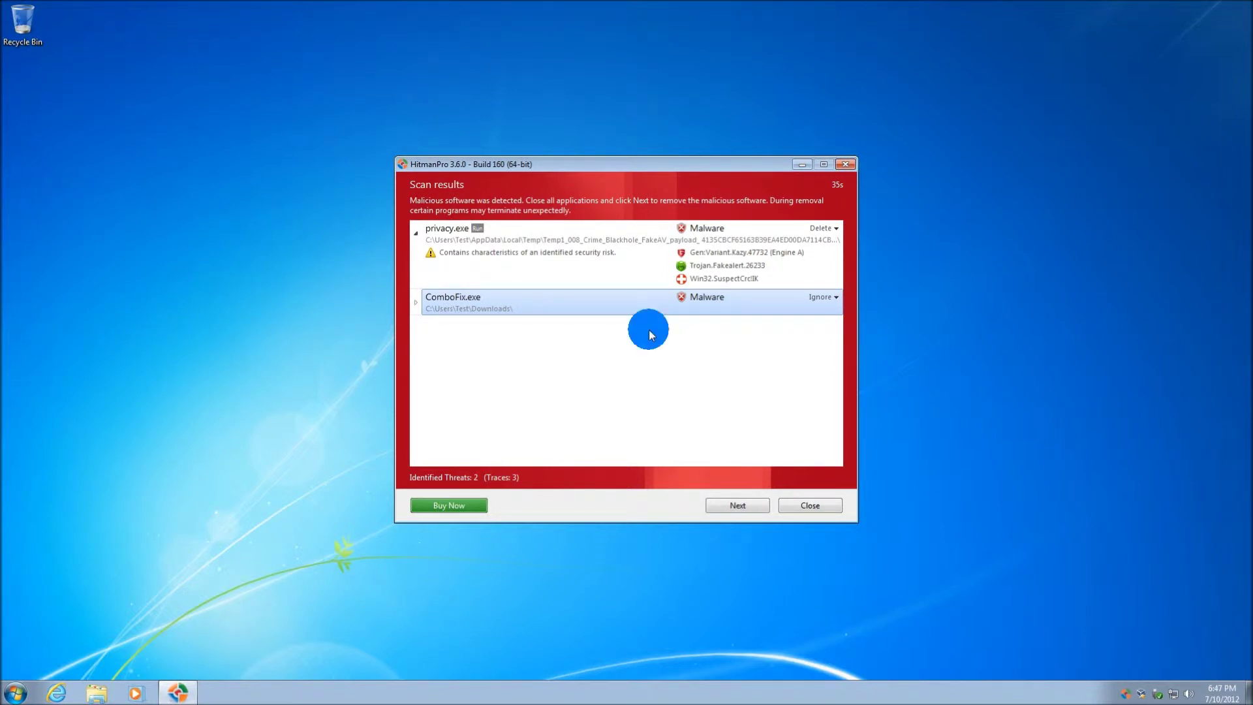
click(477, 247)
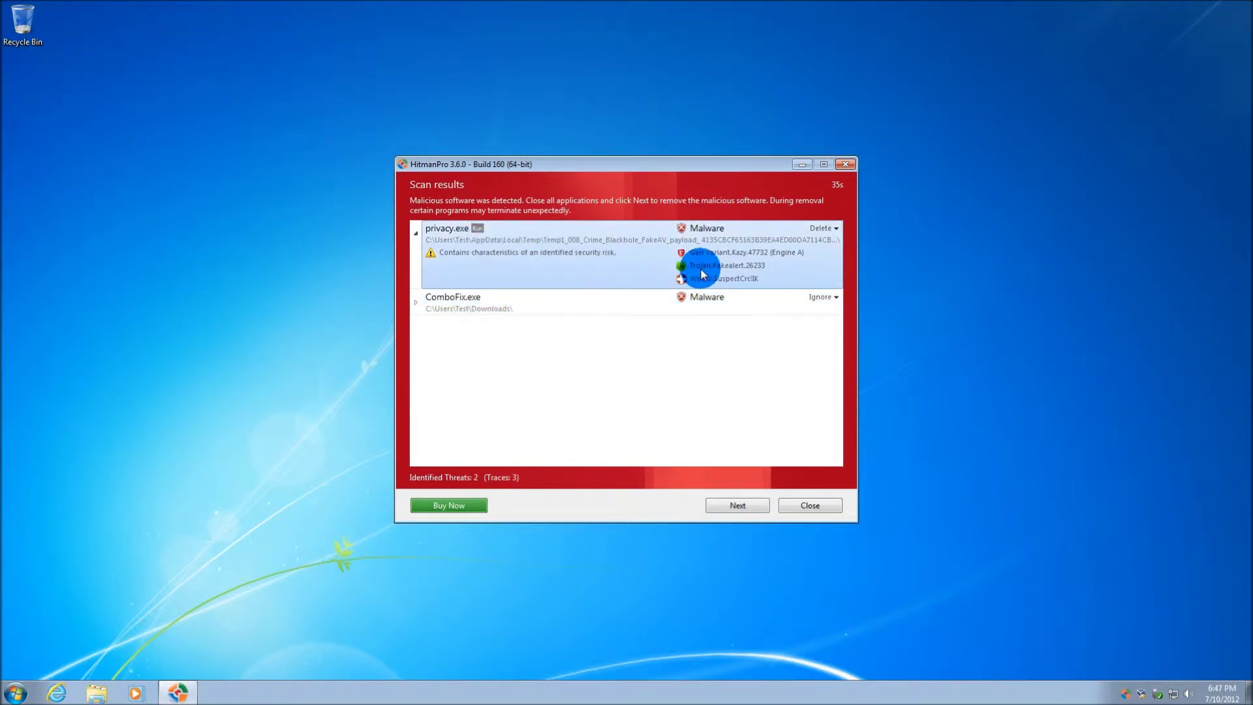
Activate HitmanPro's free thirty-day license and remove the detected malware
click(744, 509)
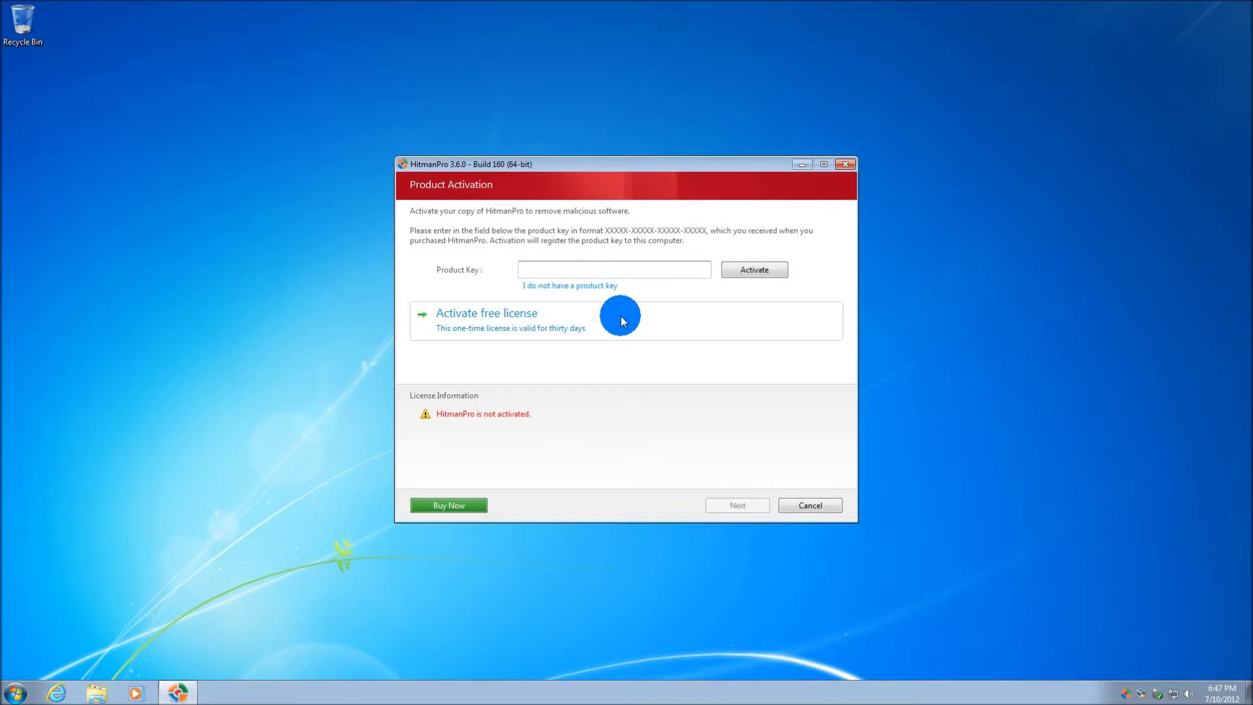
click(498, 314)
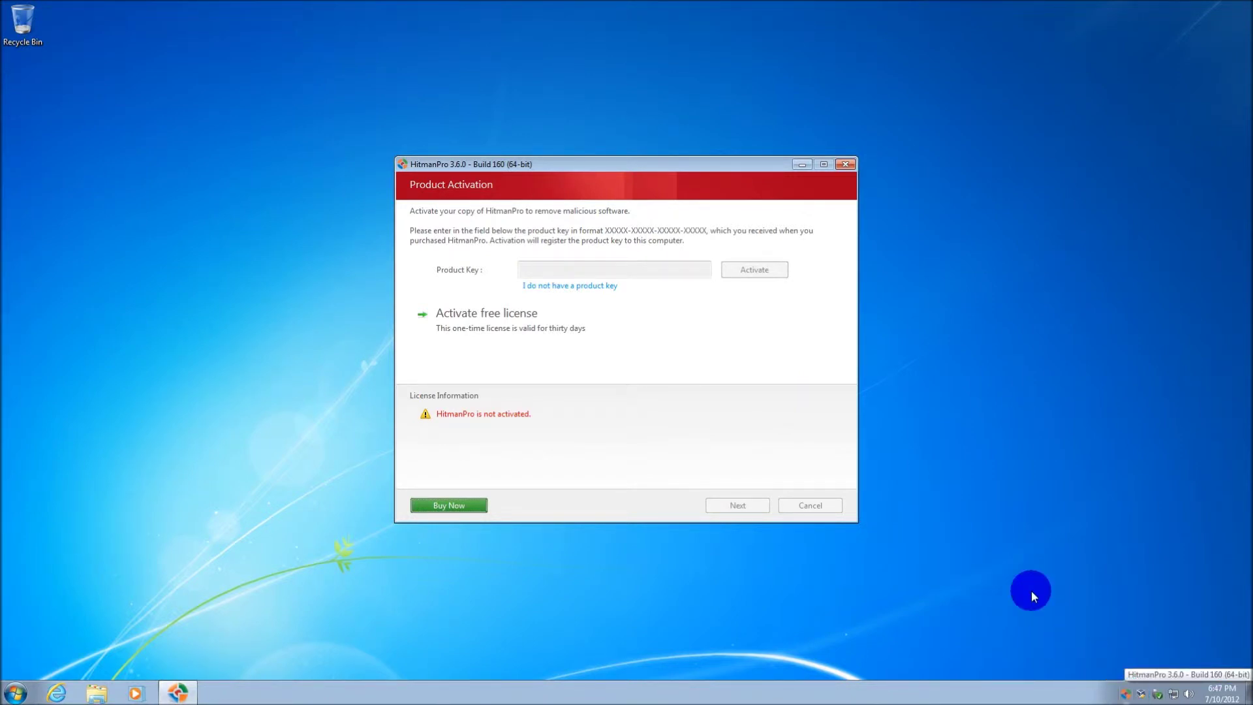
click(638, 350)
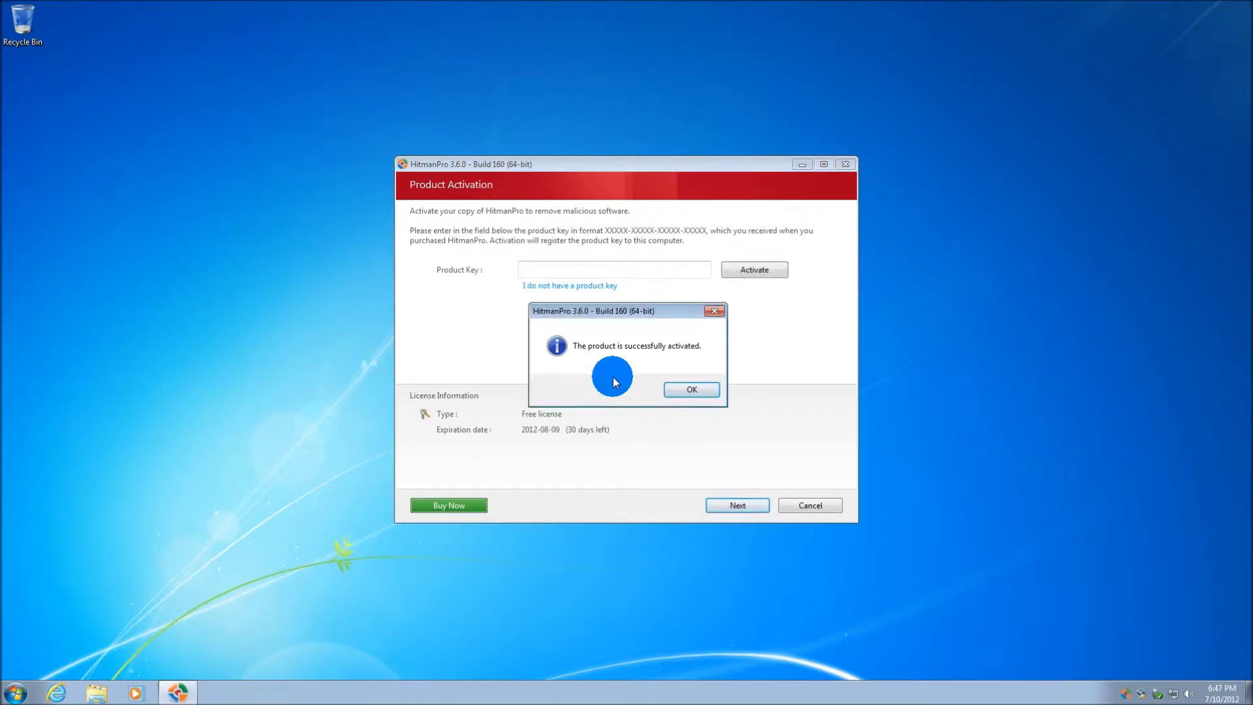
click(691, 389)
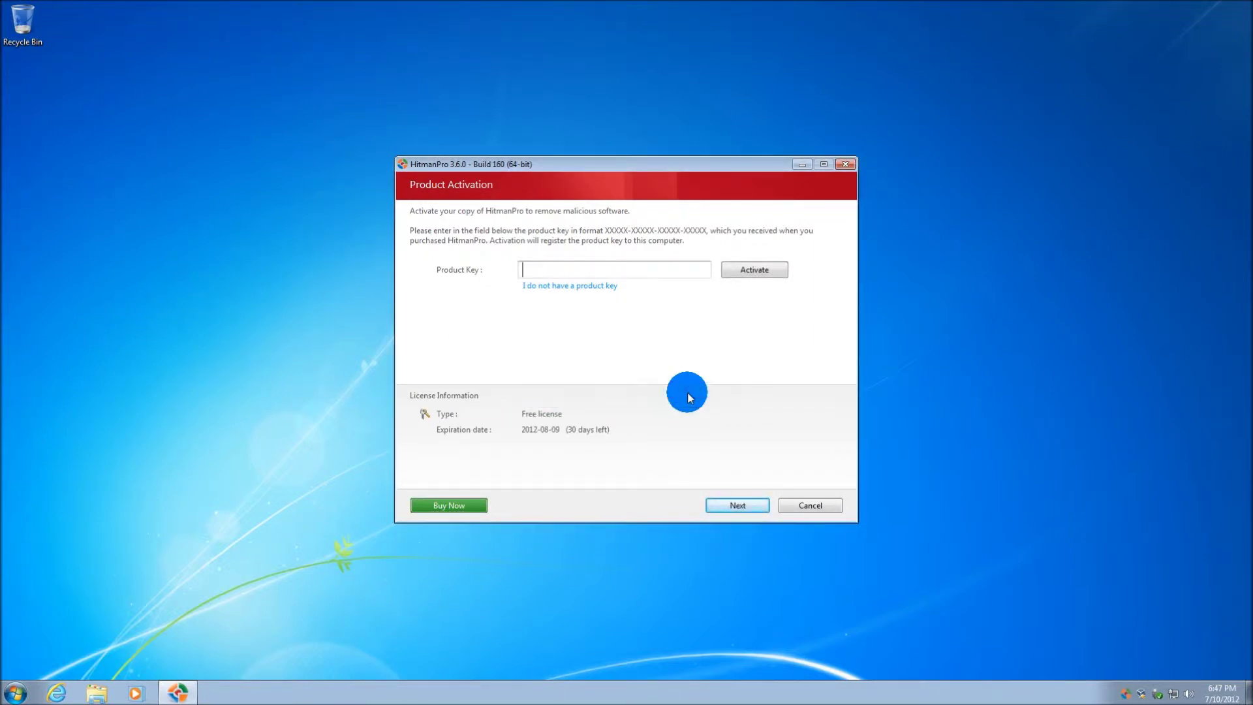
click(738, 514)
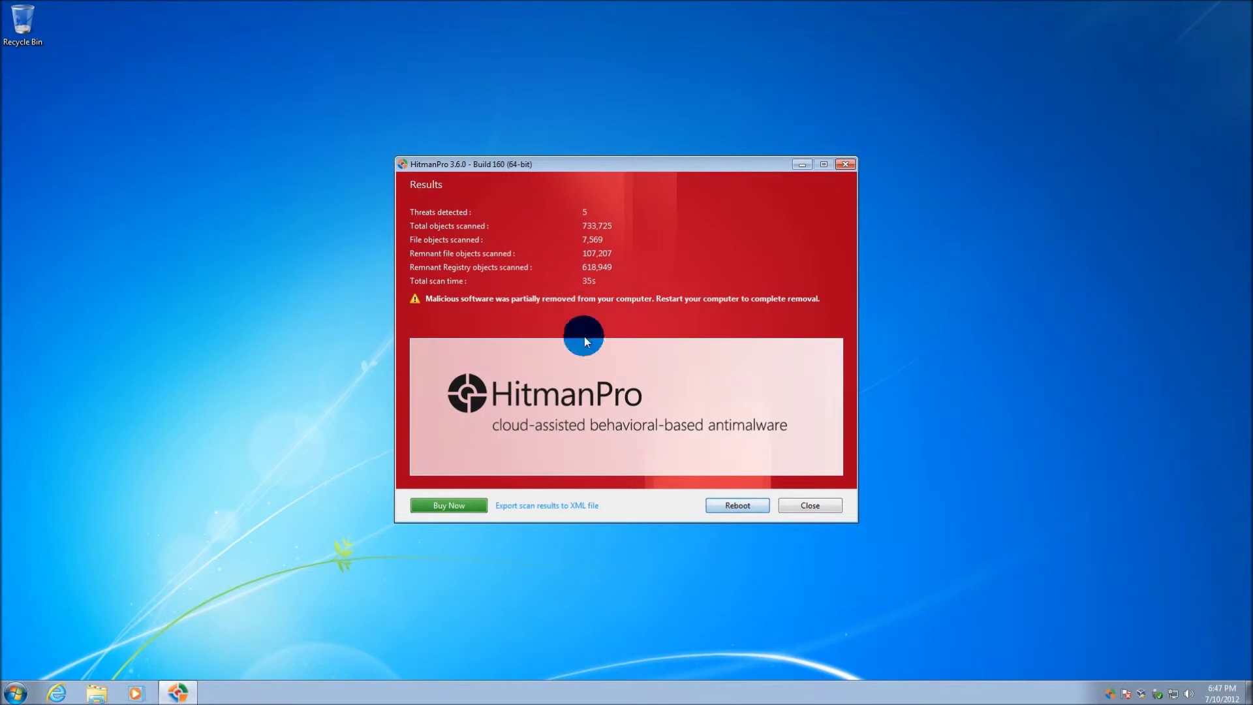
Reboot the computer from the HitmanPro results to complete removal, and open the Test user's Downloads folder
click(746, 507)
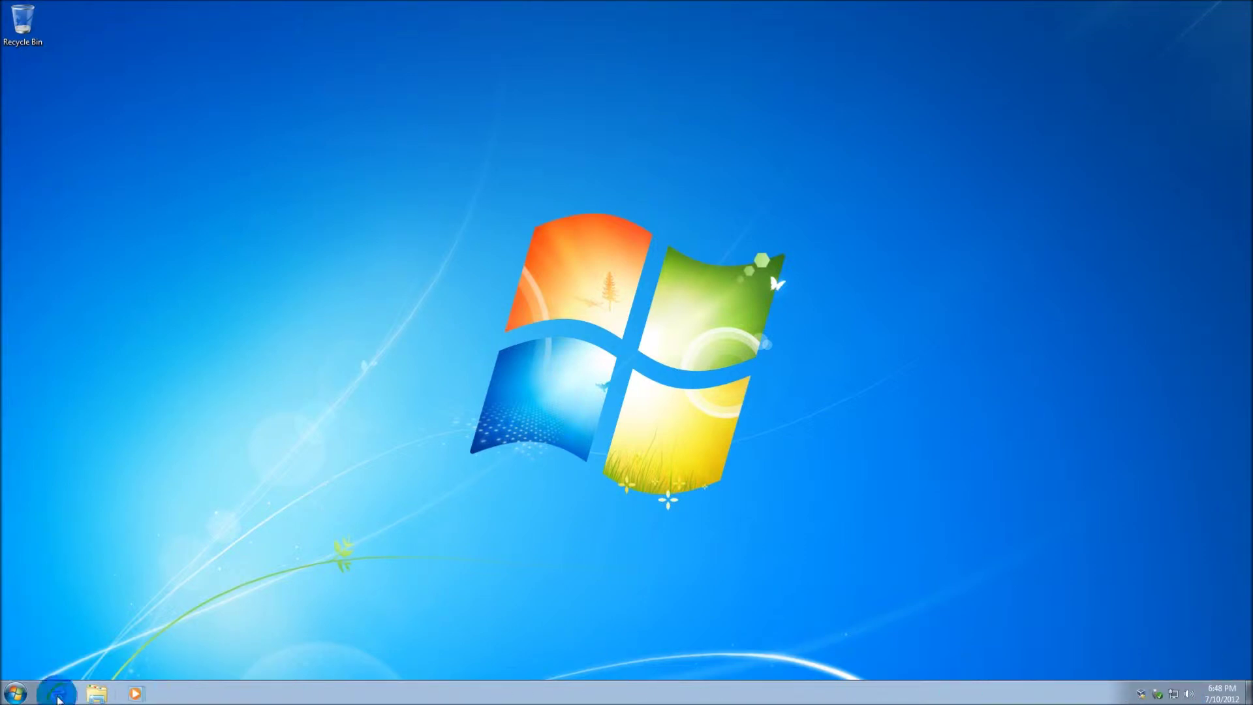
click(19, 688)
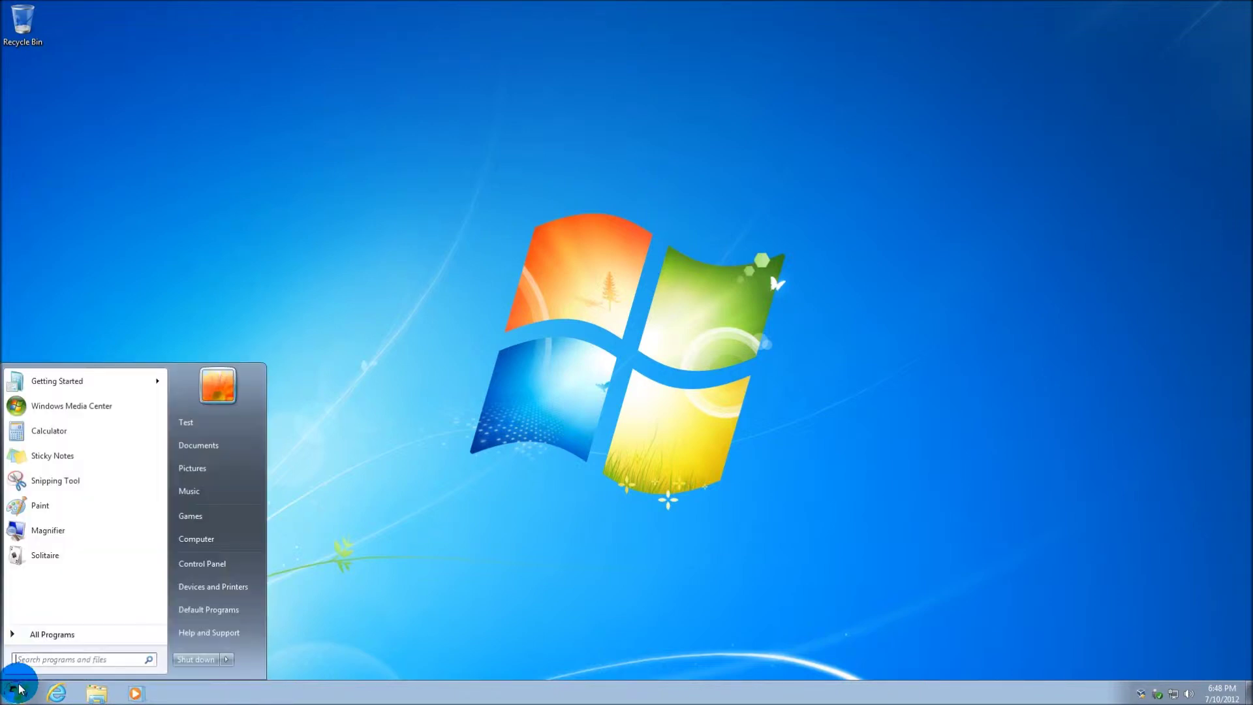
click(154, 519)
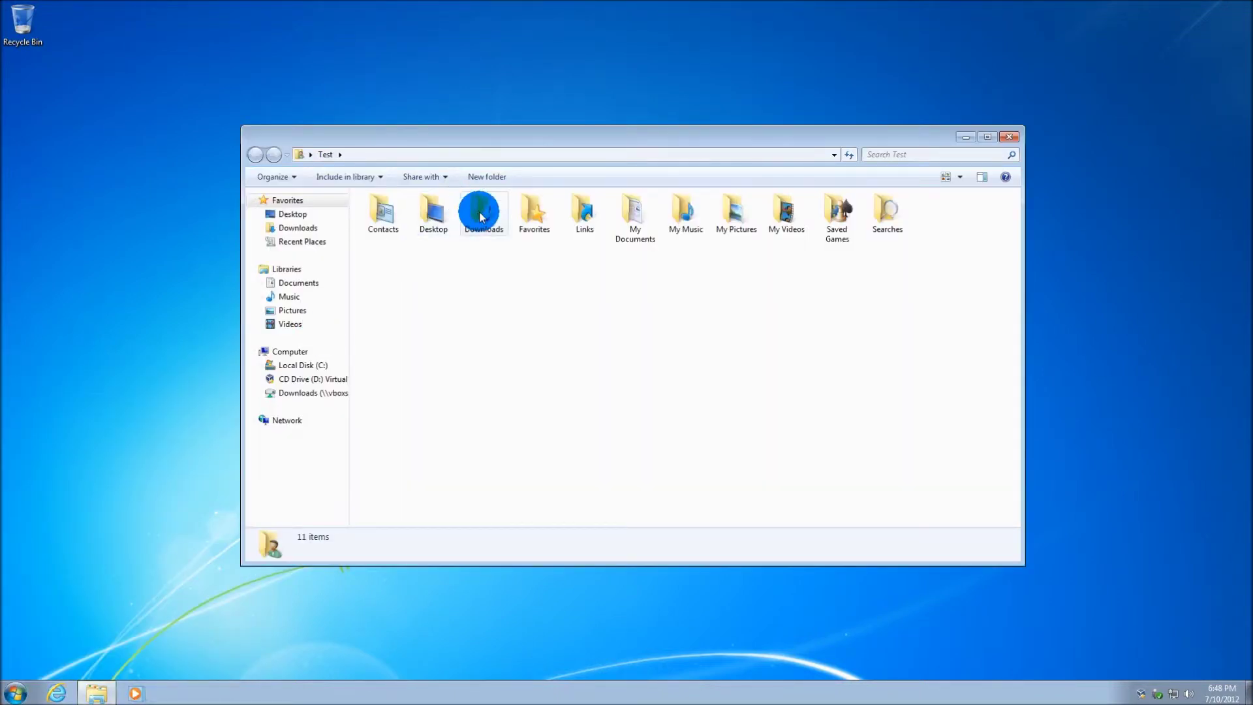
double_click(480, 212)
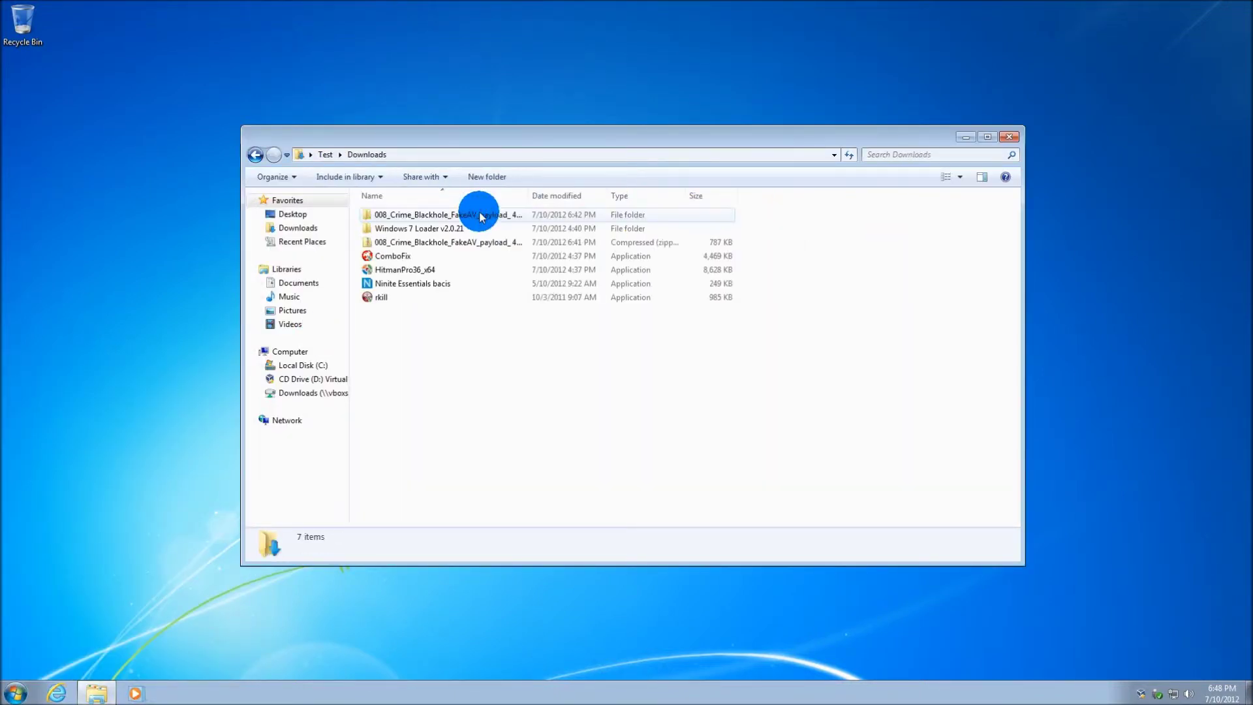
Run ComboFix, allow it to make changes to the computer, start its extraction, and close the Downloads window
double_click(395, 256)
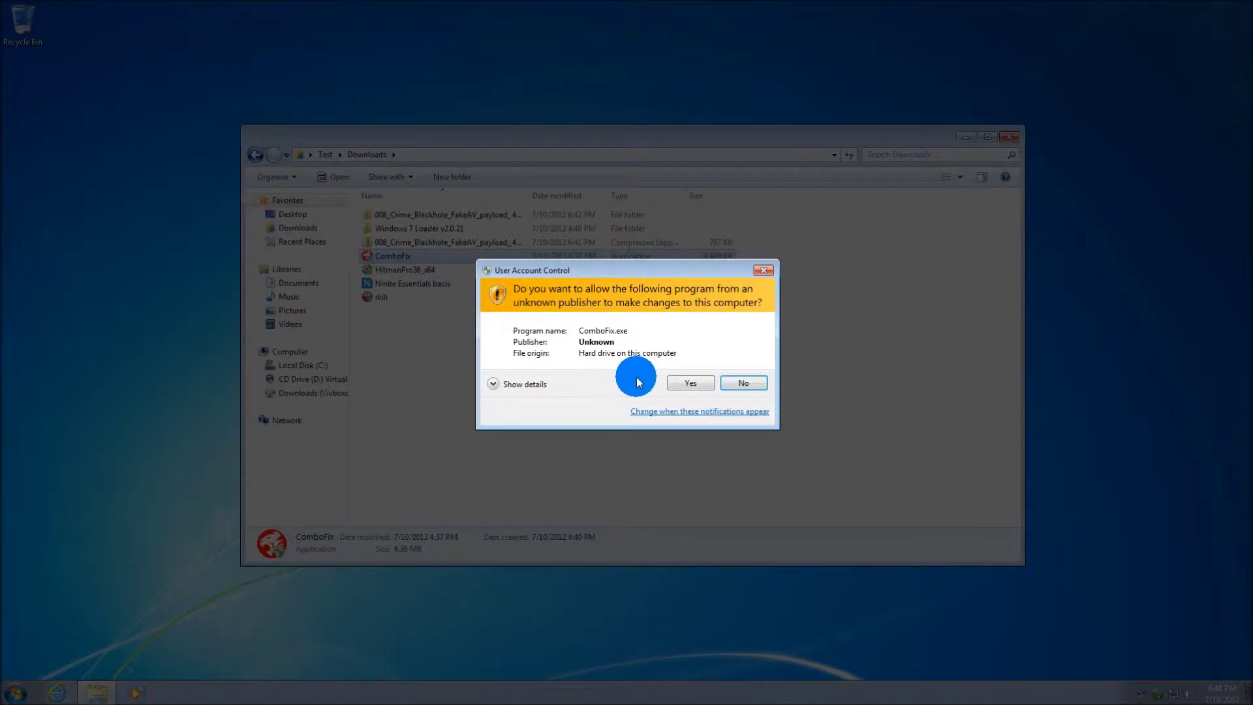
click(673, 384)
click(712, 418)
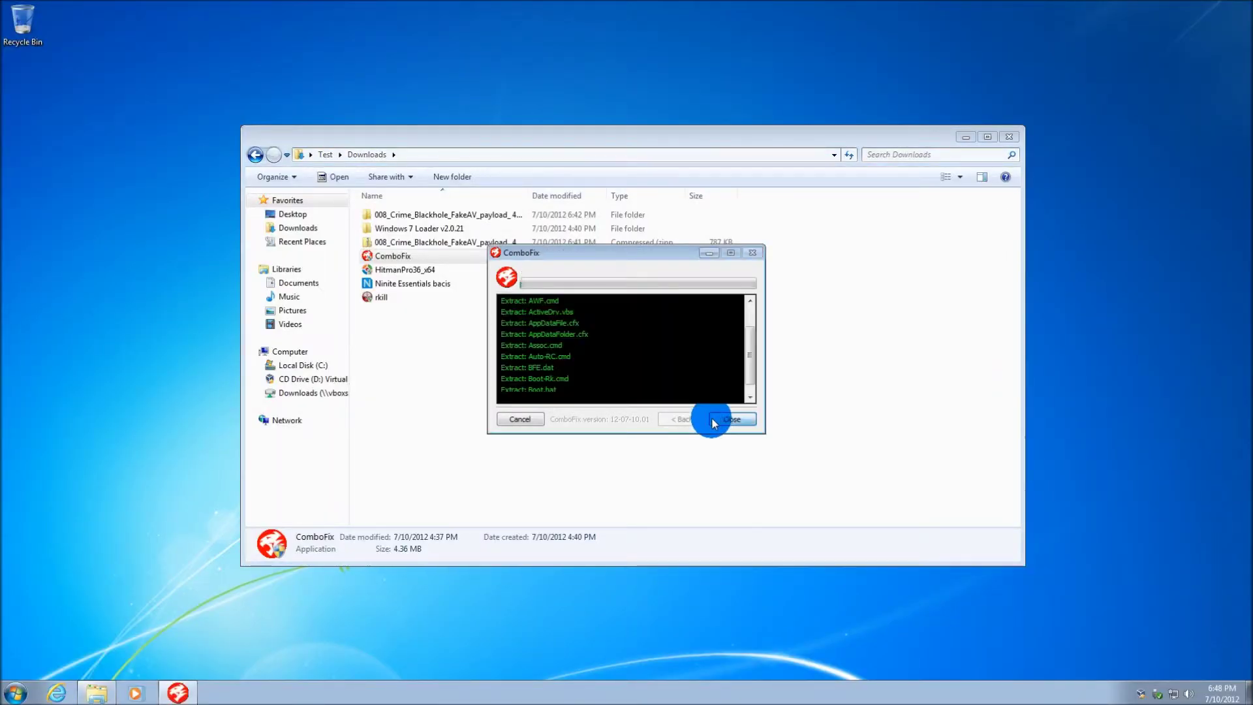
click(1010, 136)
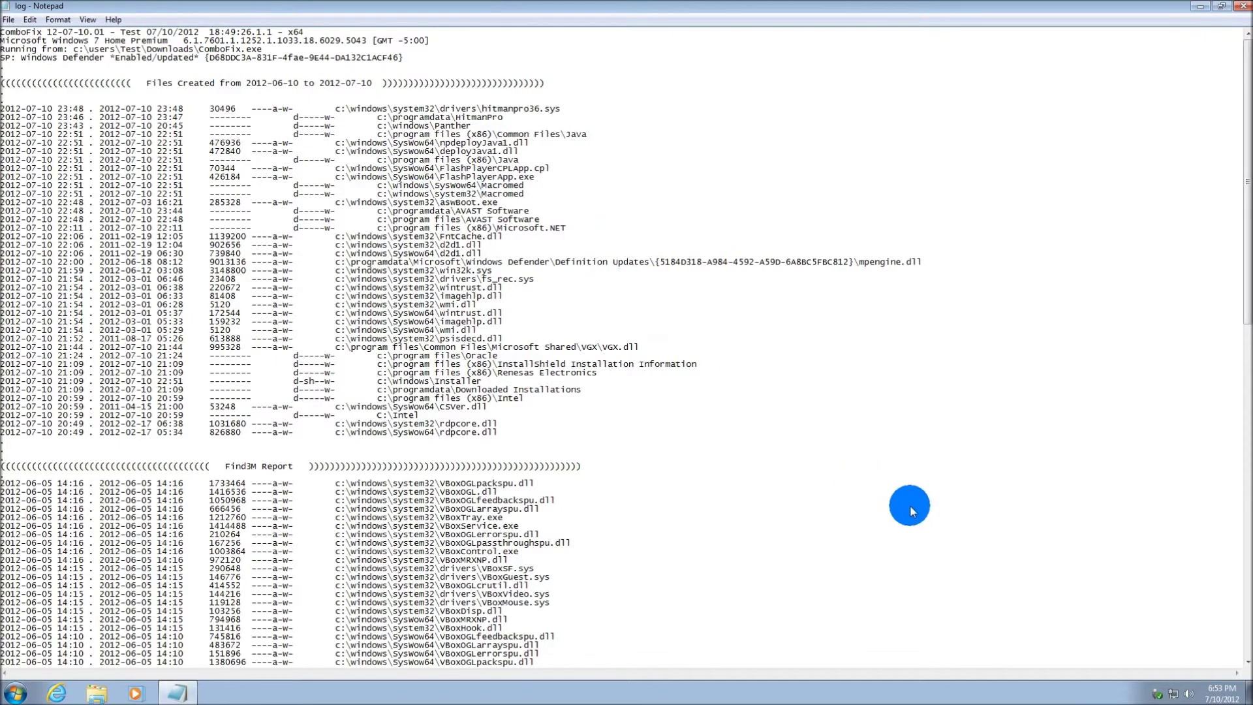
Review the ComboFix log through to its end and close it
scroll(910, 504, down, 14)
scroll(894, 491, down, 15)
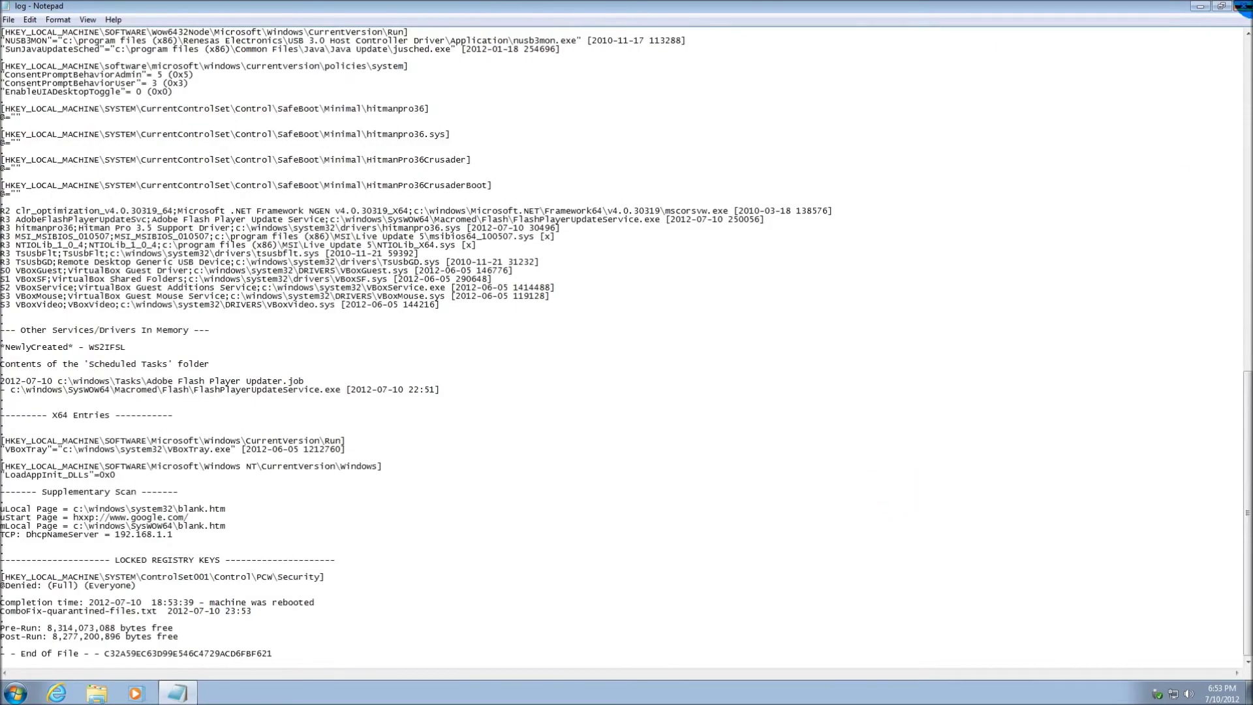
click(1244, 6)
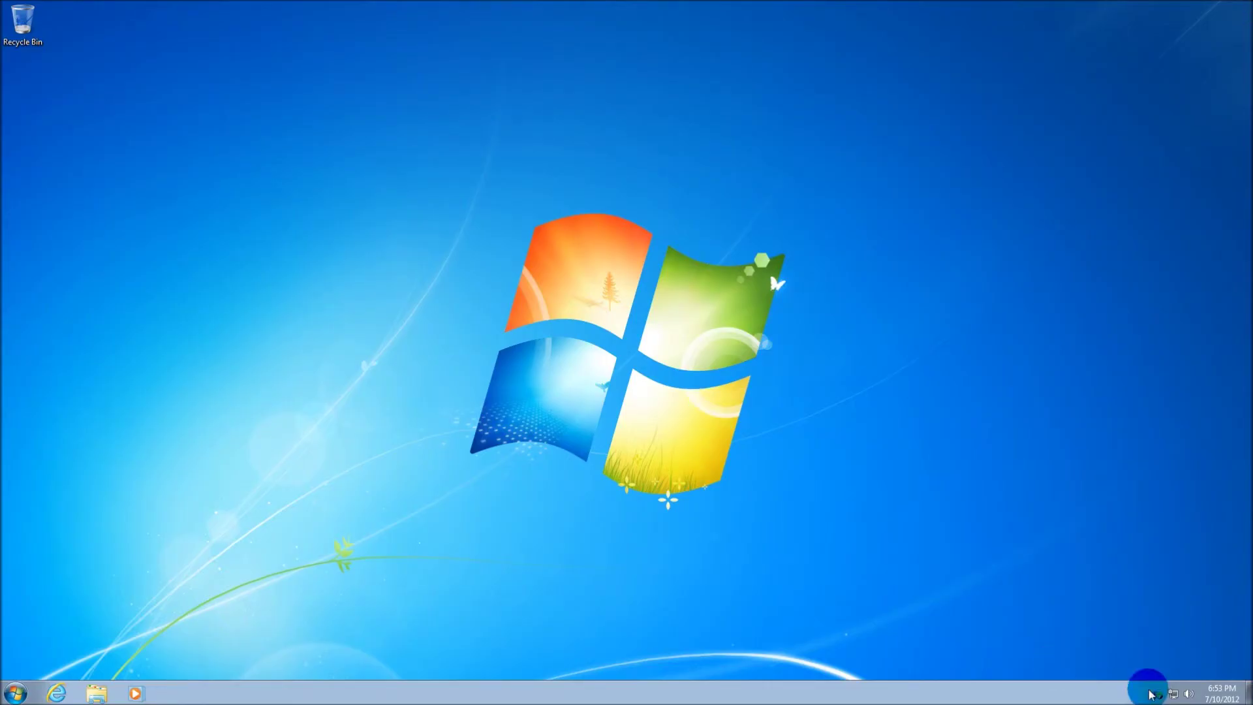
click(15, 693)
click(220, 660)
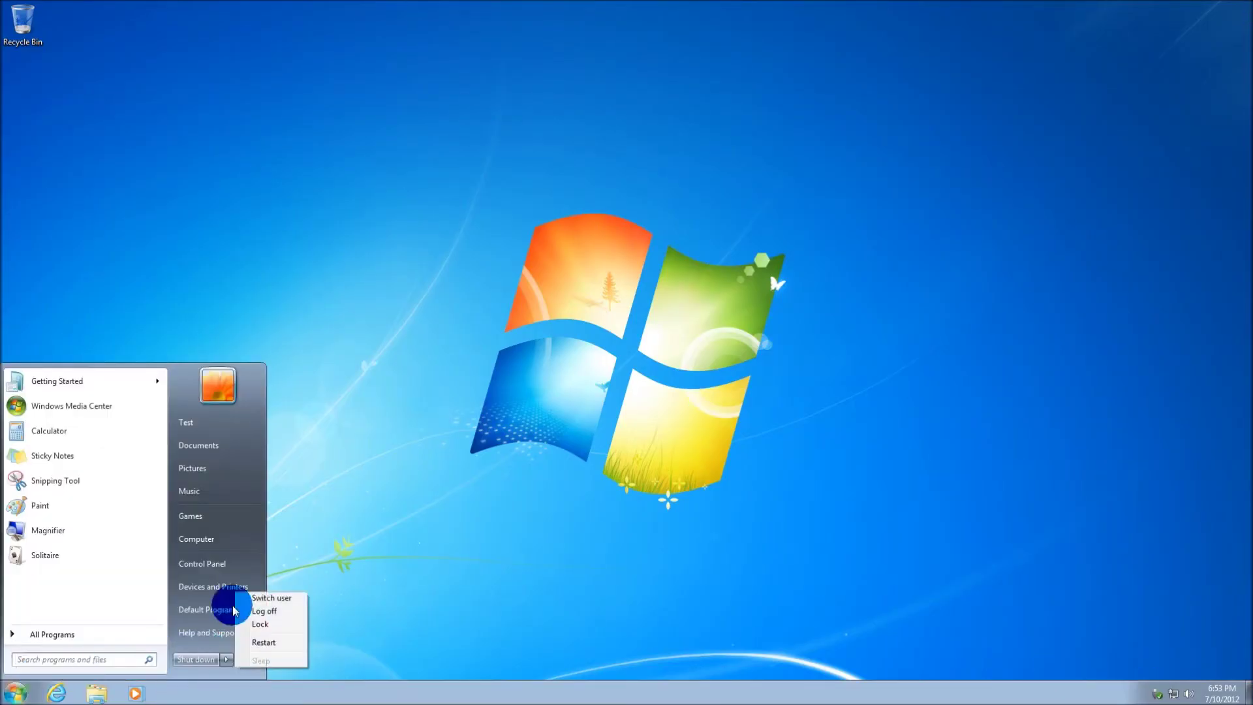
click(398, 369)
Delete ComboFix and HitmanPro36_x64 from the Test user's Downloads folder
click(14, 692)
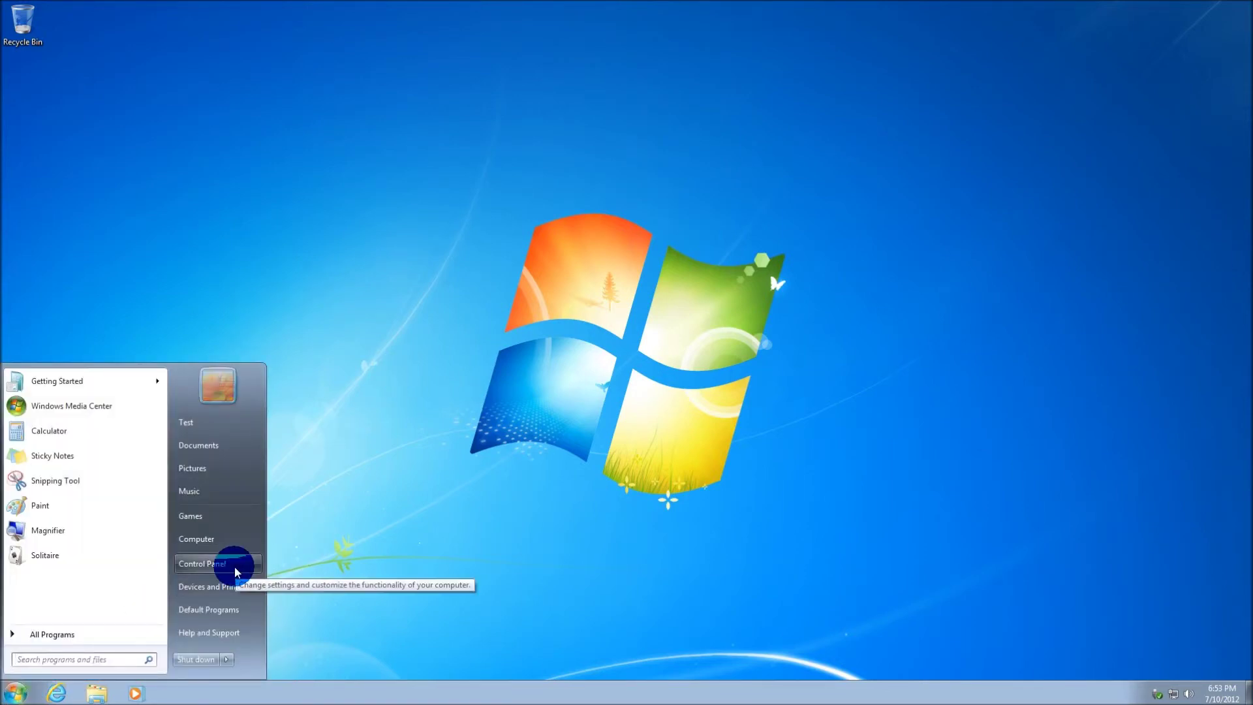
click(210, 426)
click(481, 236)
double_click(481, 236)
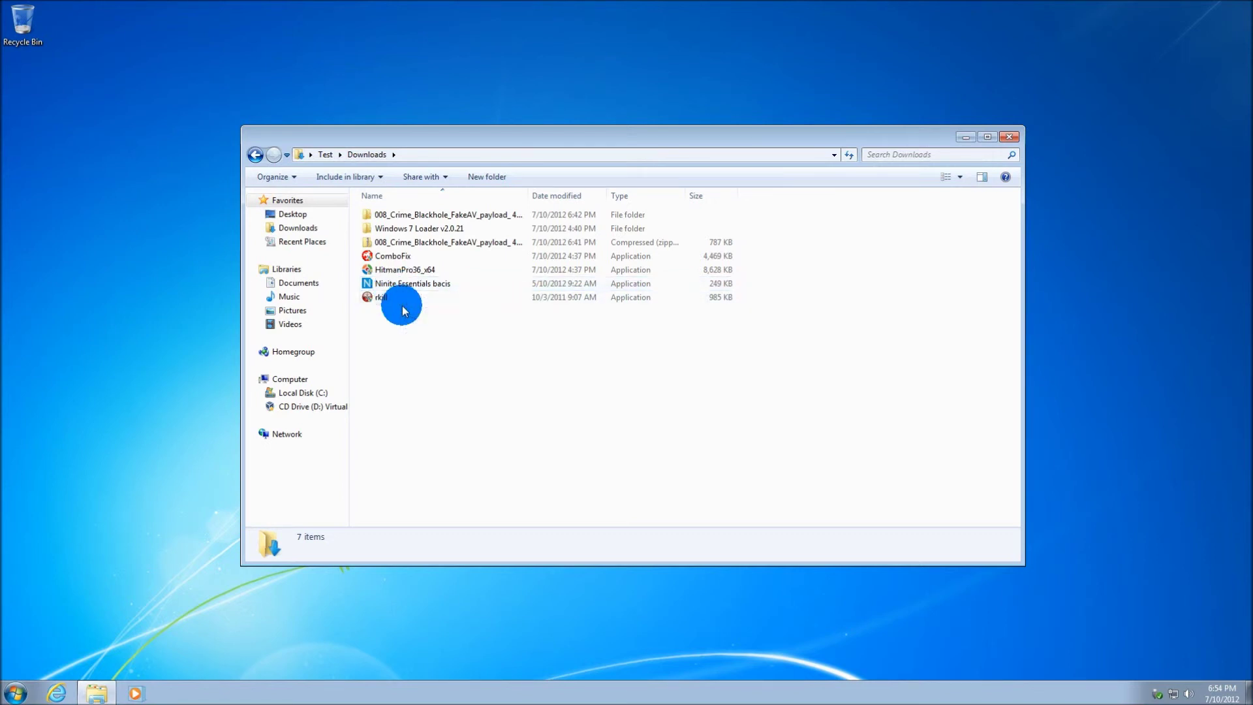
click(402, 255)
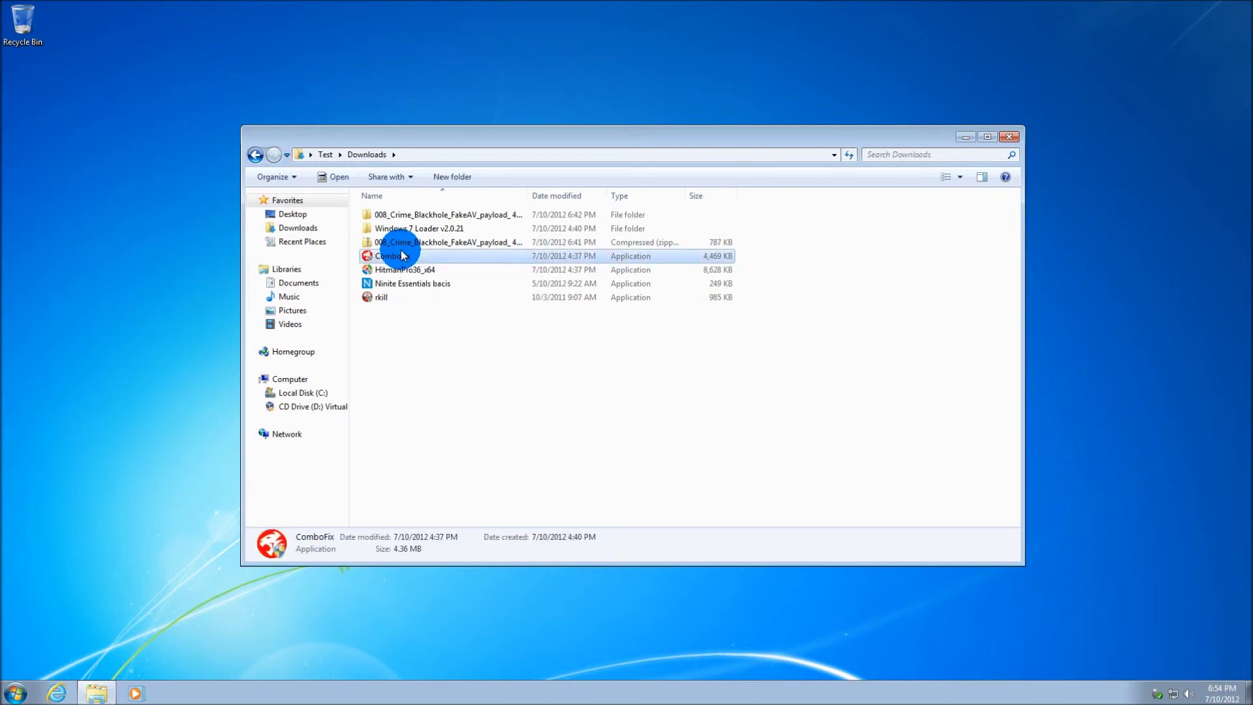
key(Delete)
click(692, 410)
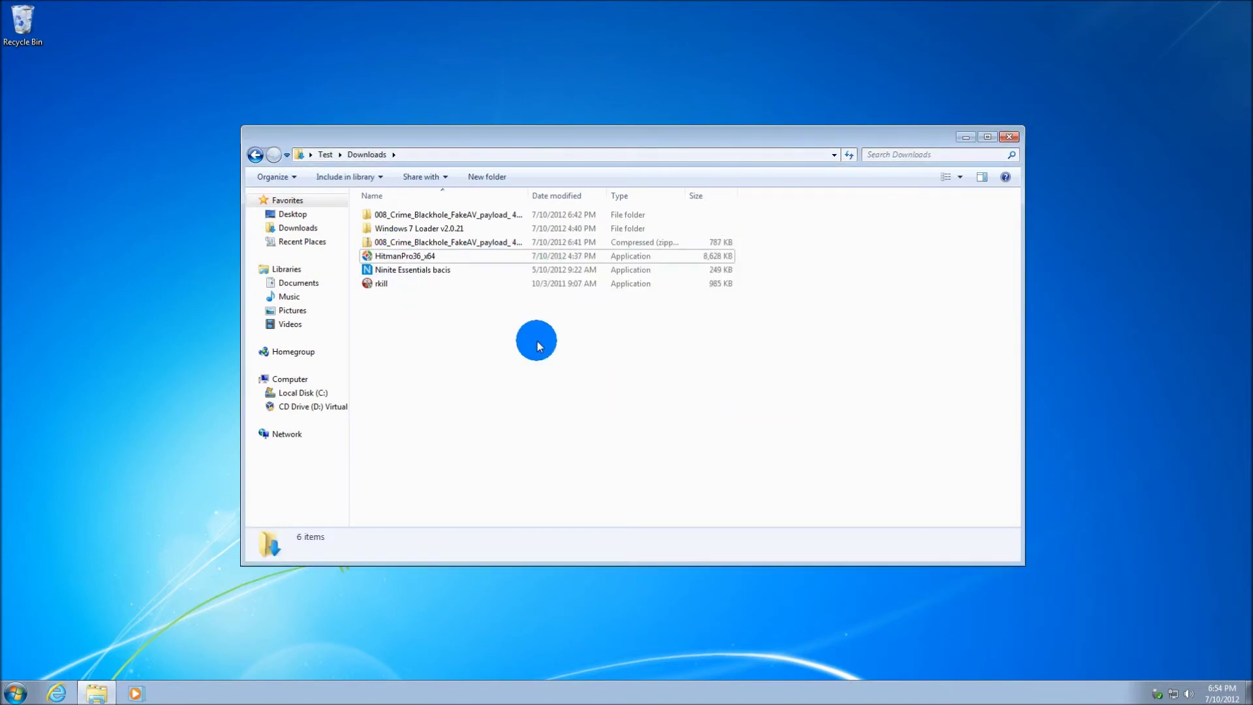
click(404, 257)
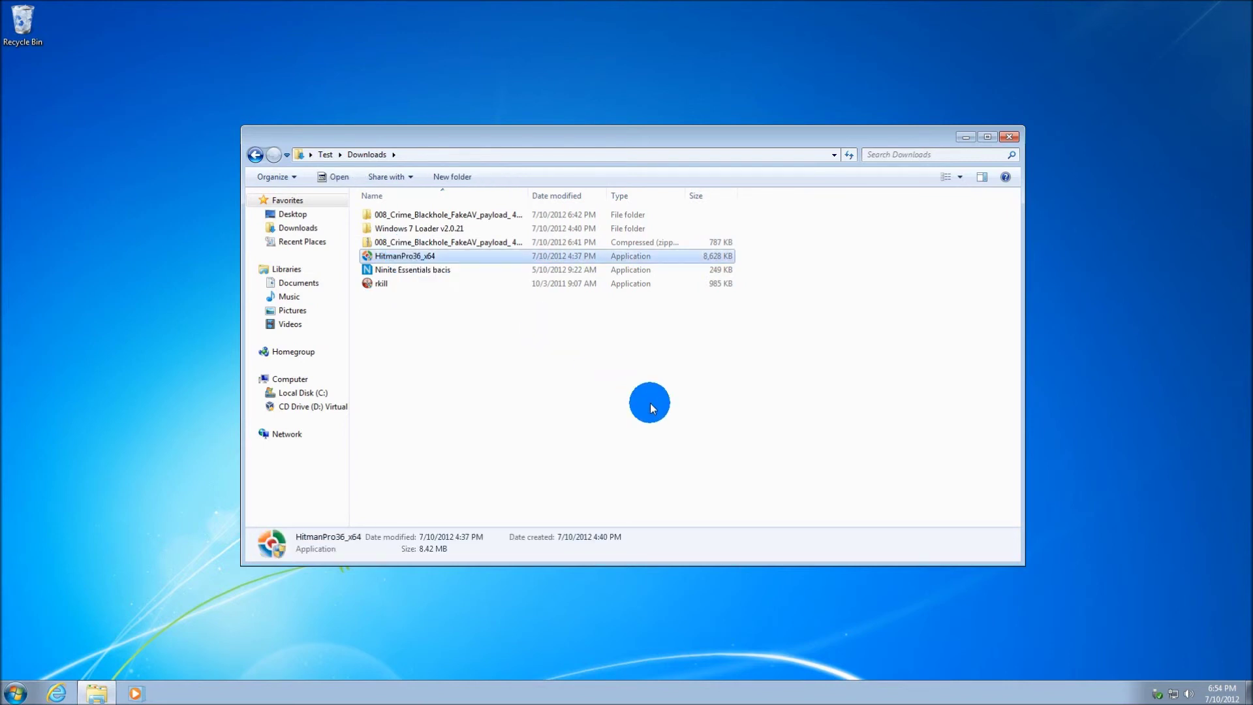
key(Delete)
click(656, 408)
Delete the FakeAV payload folder, its zip archive and the Windows 7 Loader v2.0.21 folder, and close the Downloads window
click(411, 243)
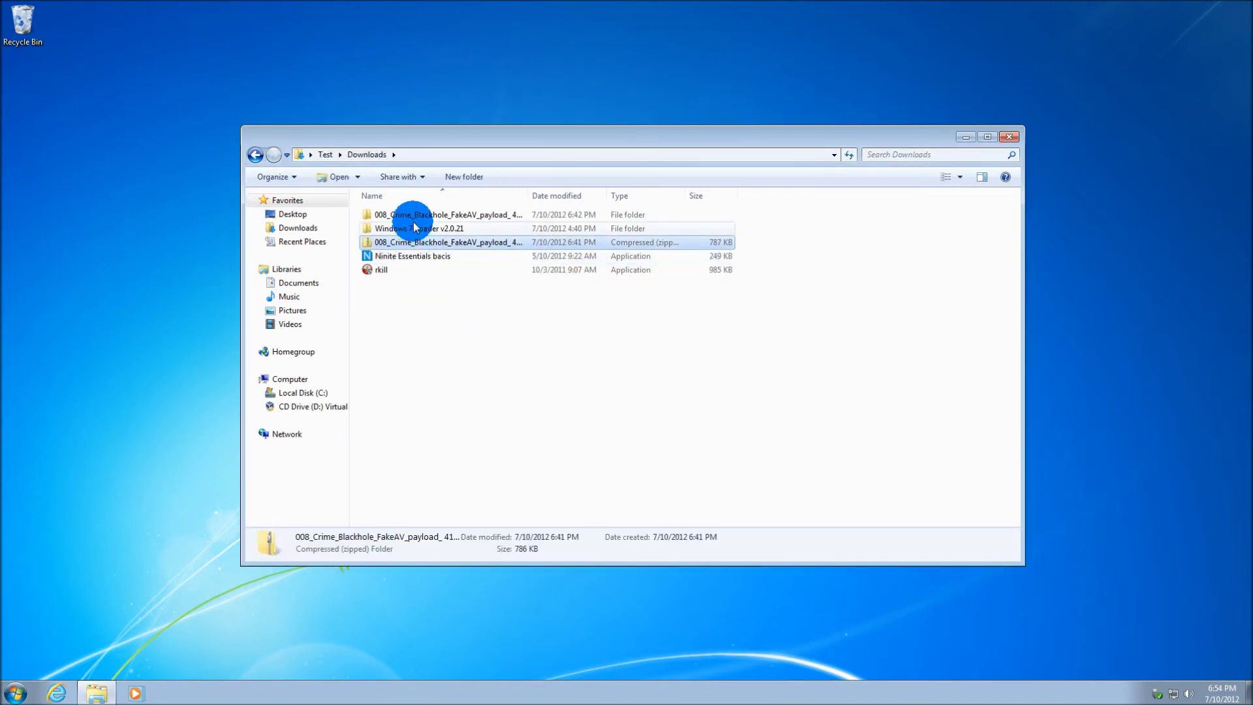
shift+click(410, 215)
key(Delete)
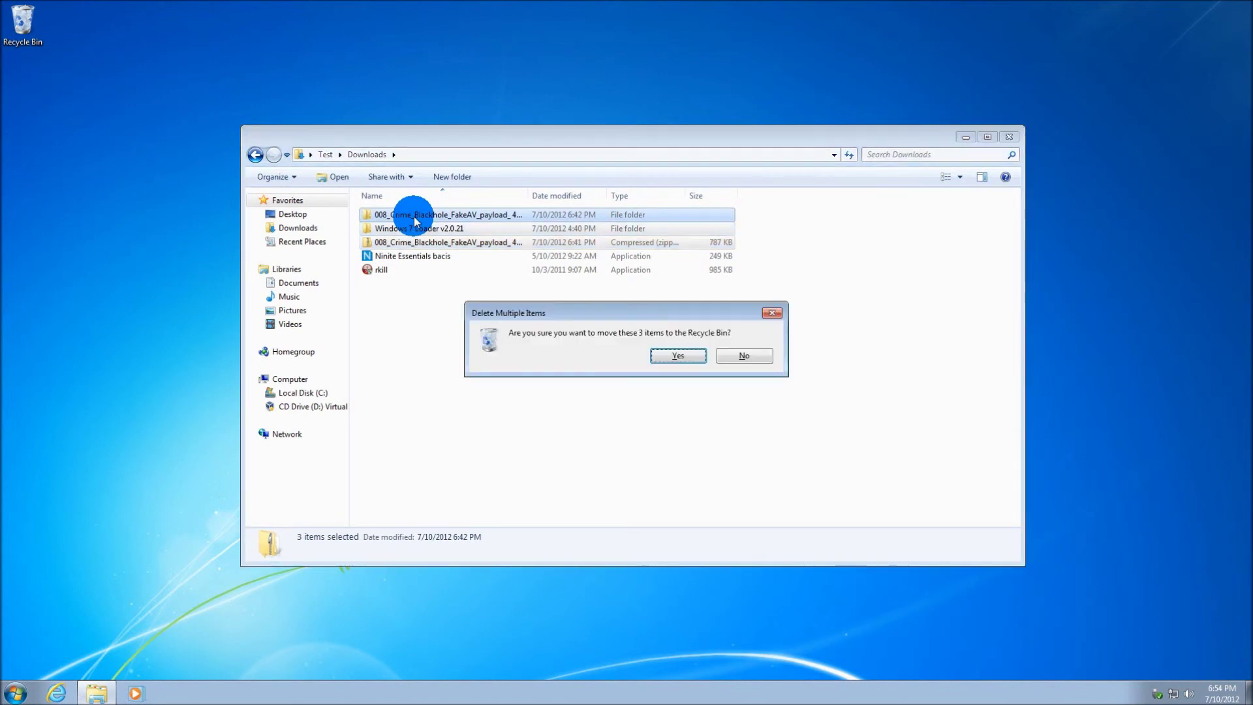
click(665, 357)
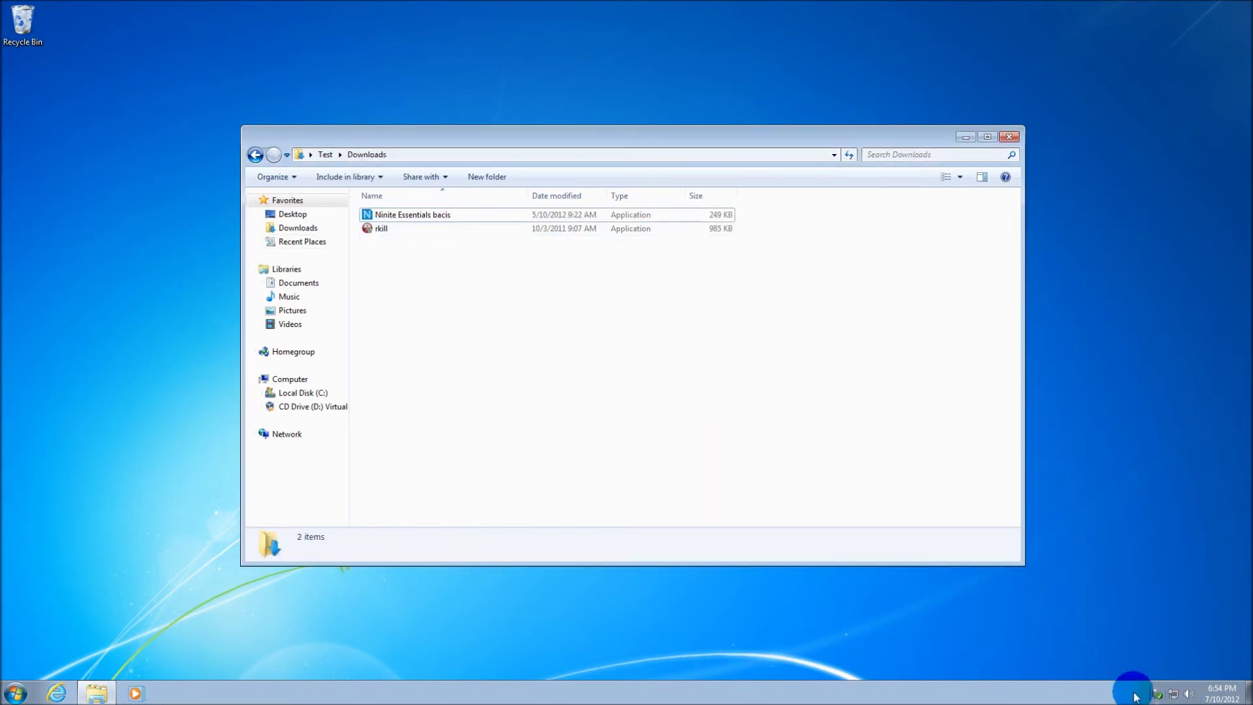
click(1004, 137)
Try to launch Internet Explorer, keeping its shortcut instead of removing it
click(54, 692)
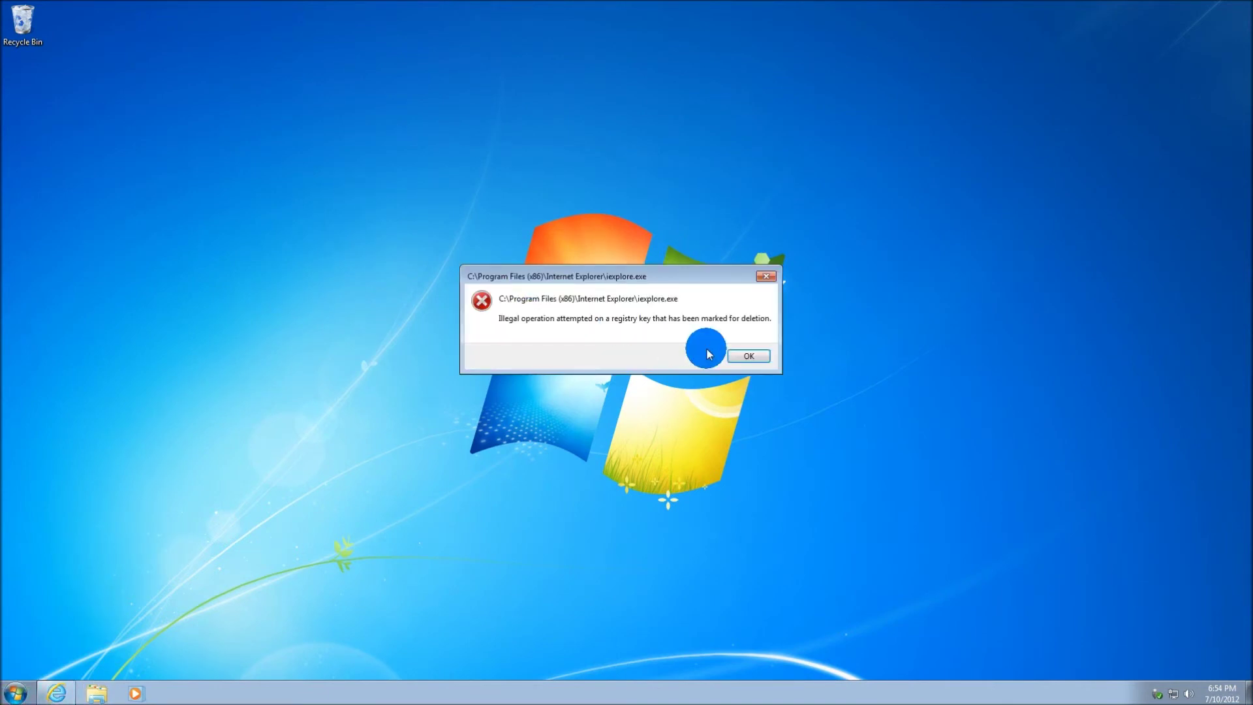
click(749, 356)
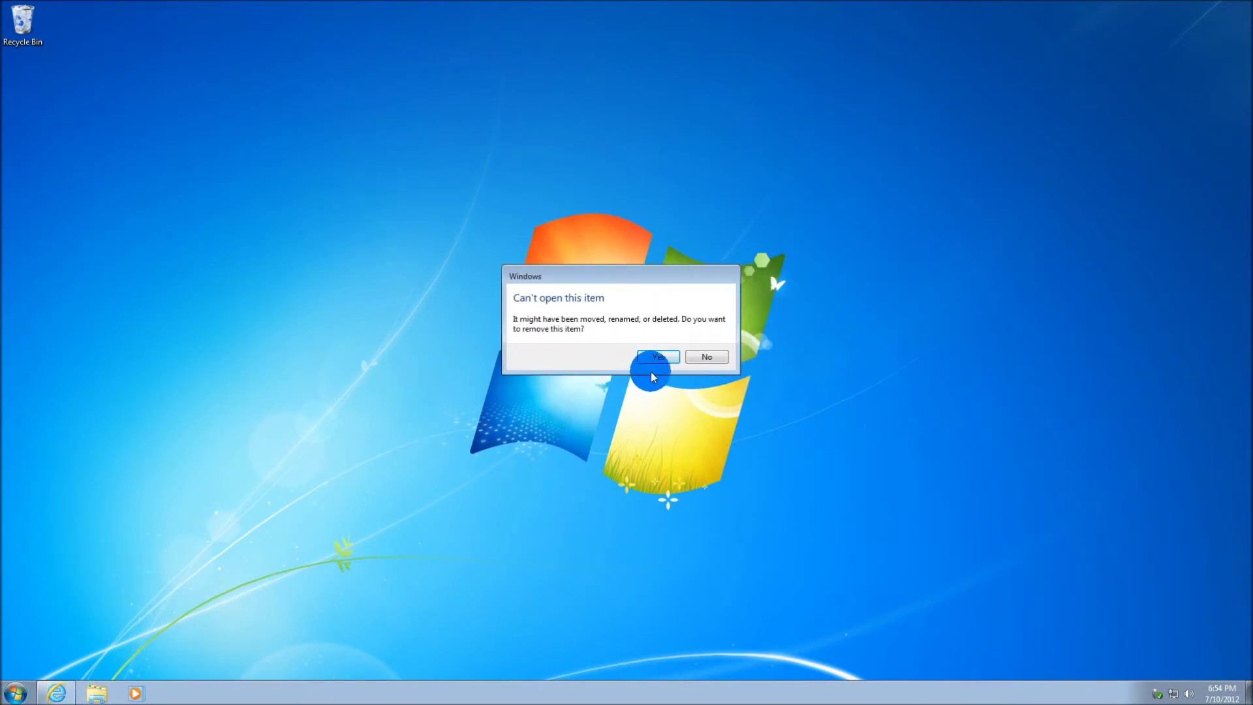
click(707, 358)
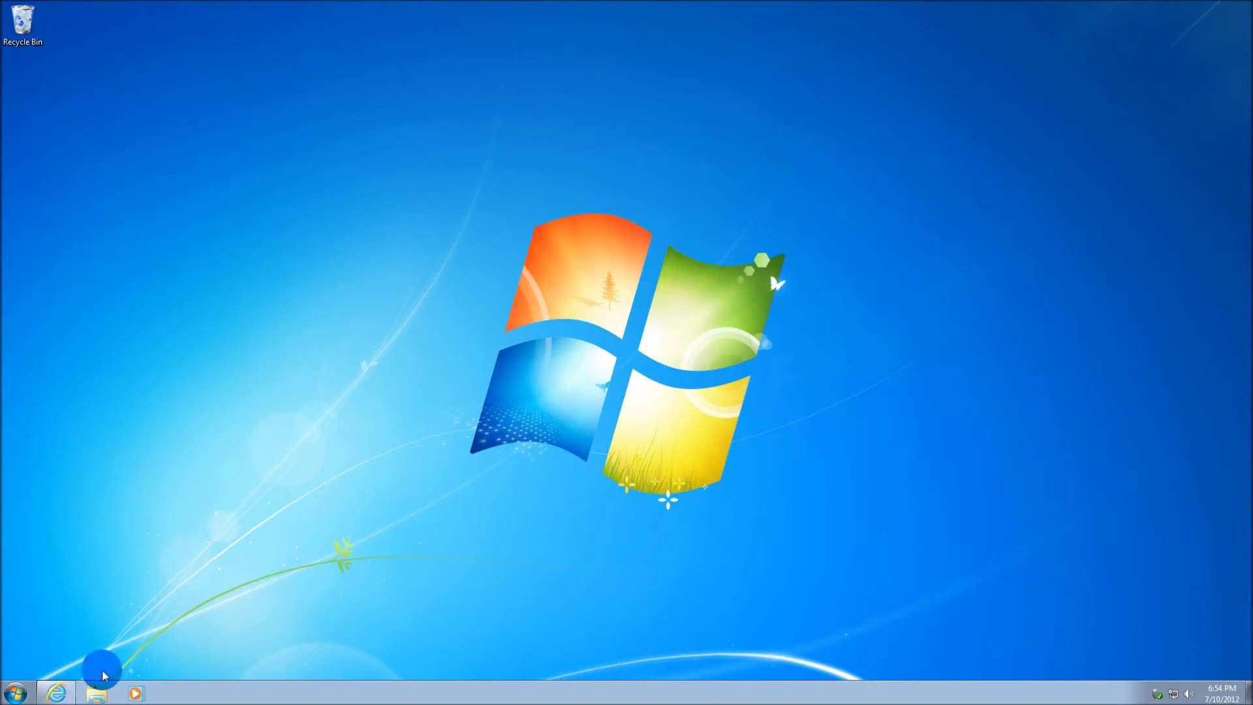
Restart Windows
click(16, 692)
click(226, 659)
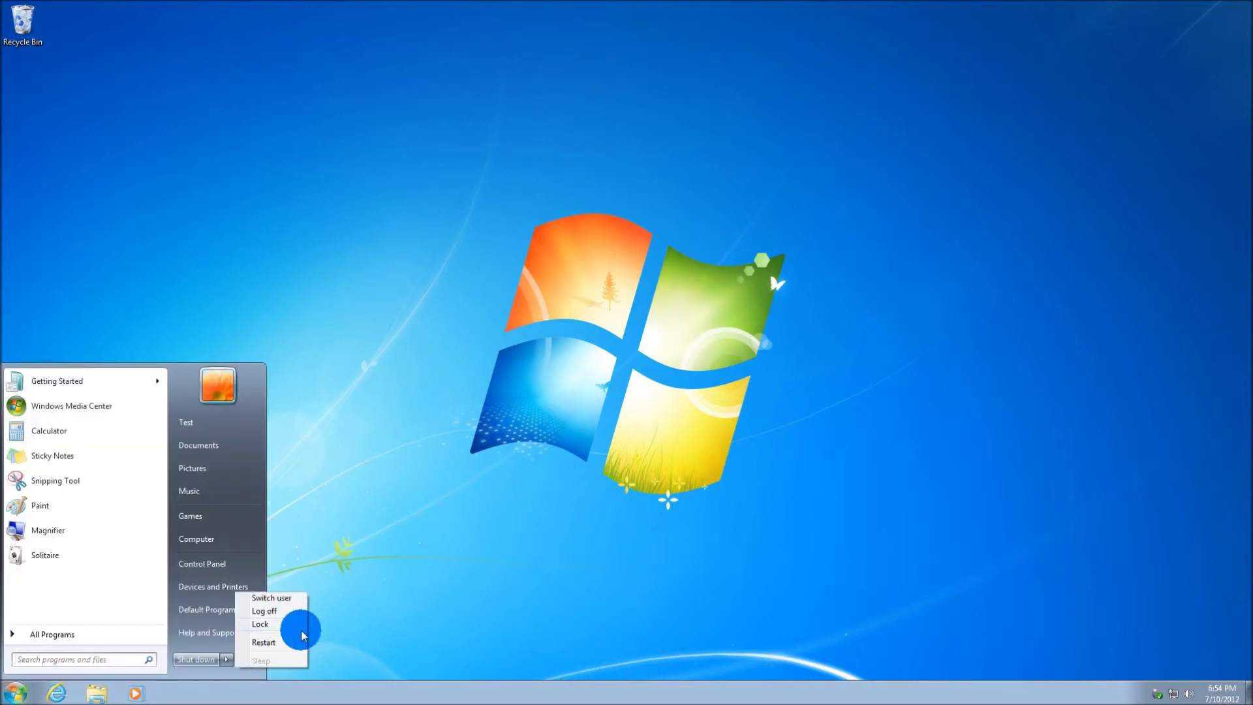
click(284, 643)
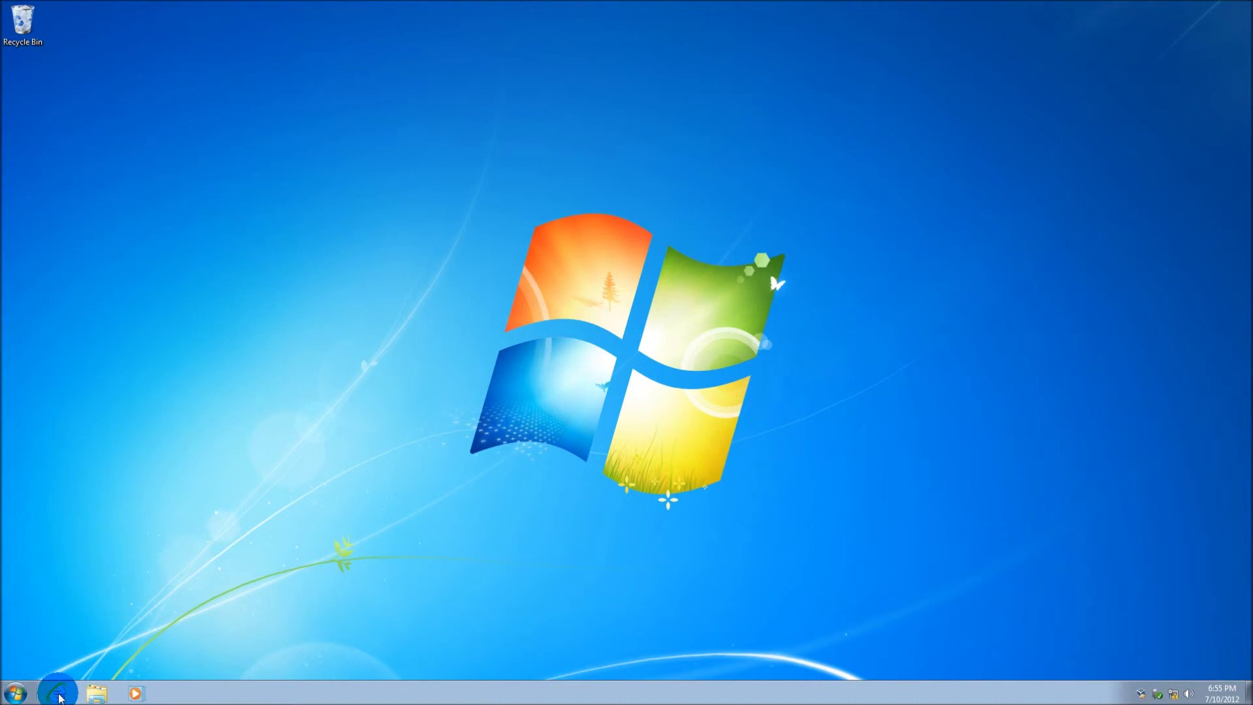
Launch Internet Explorer and make it the default browser
click(58, 693)
click(511, 36)
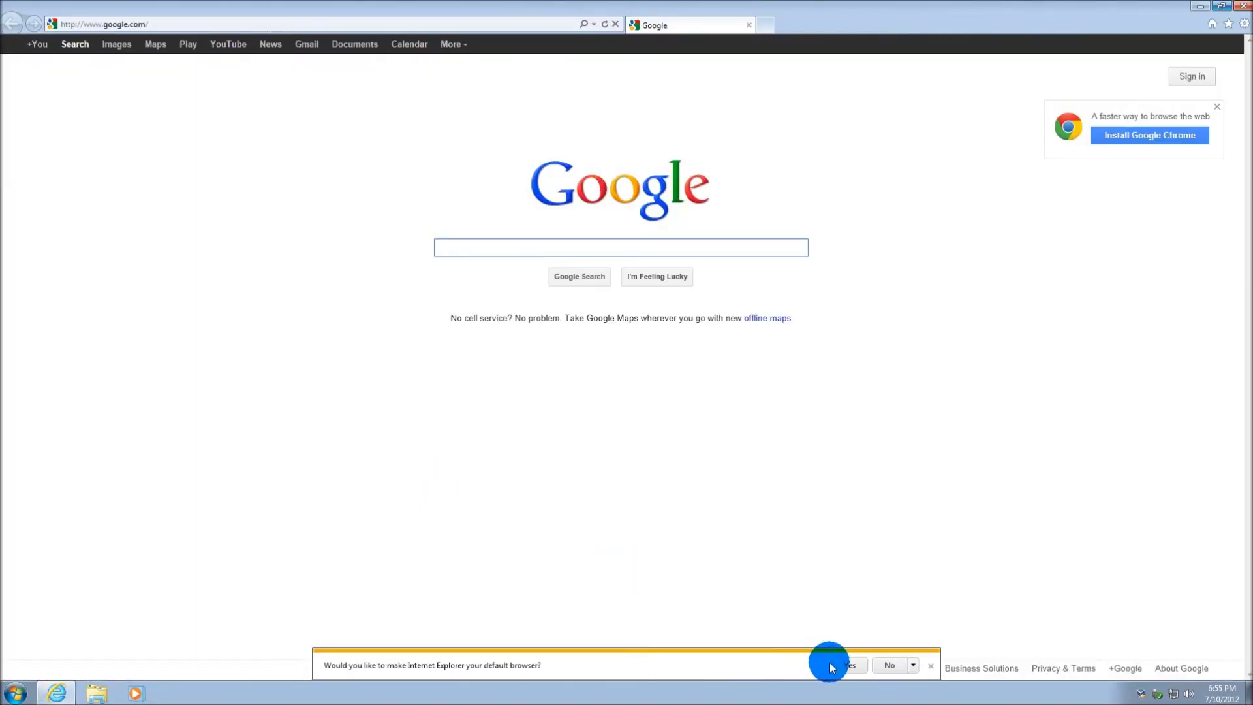
click(846, 664)
click(486, 254)
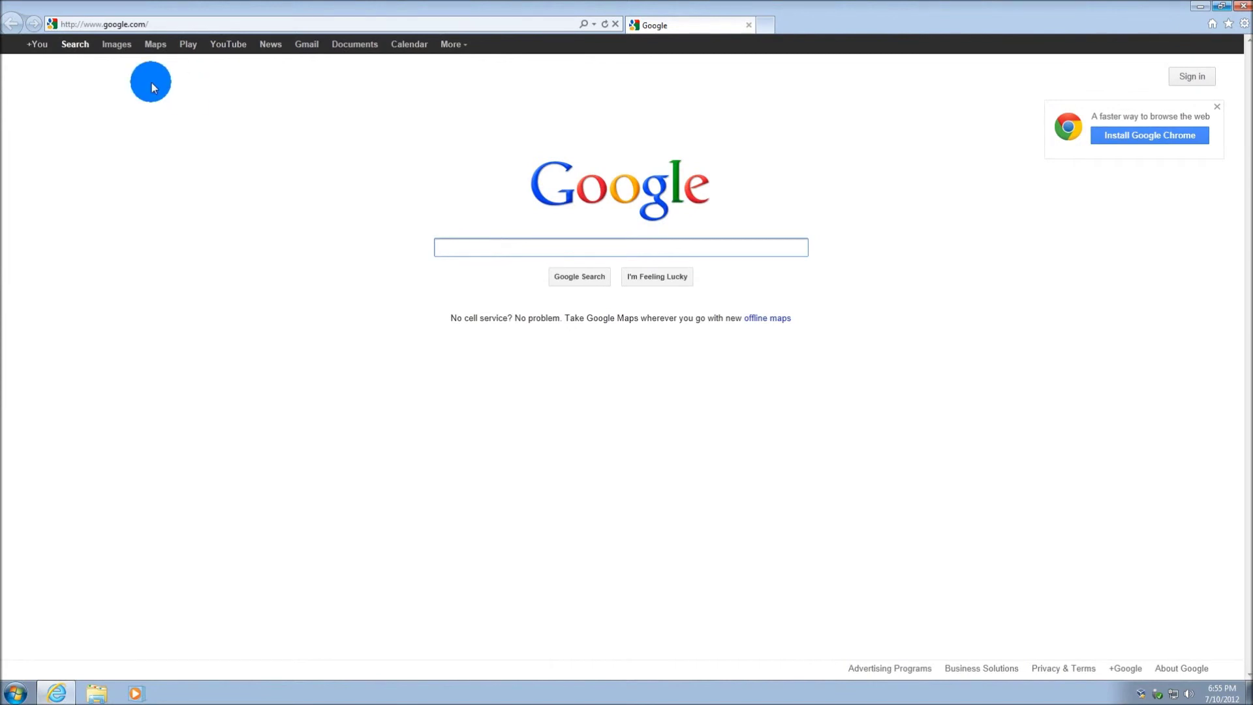
Go to the ninite.com website
click(194, 29)
text(ninite)
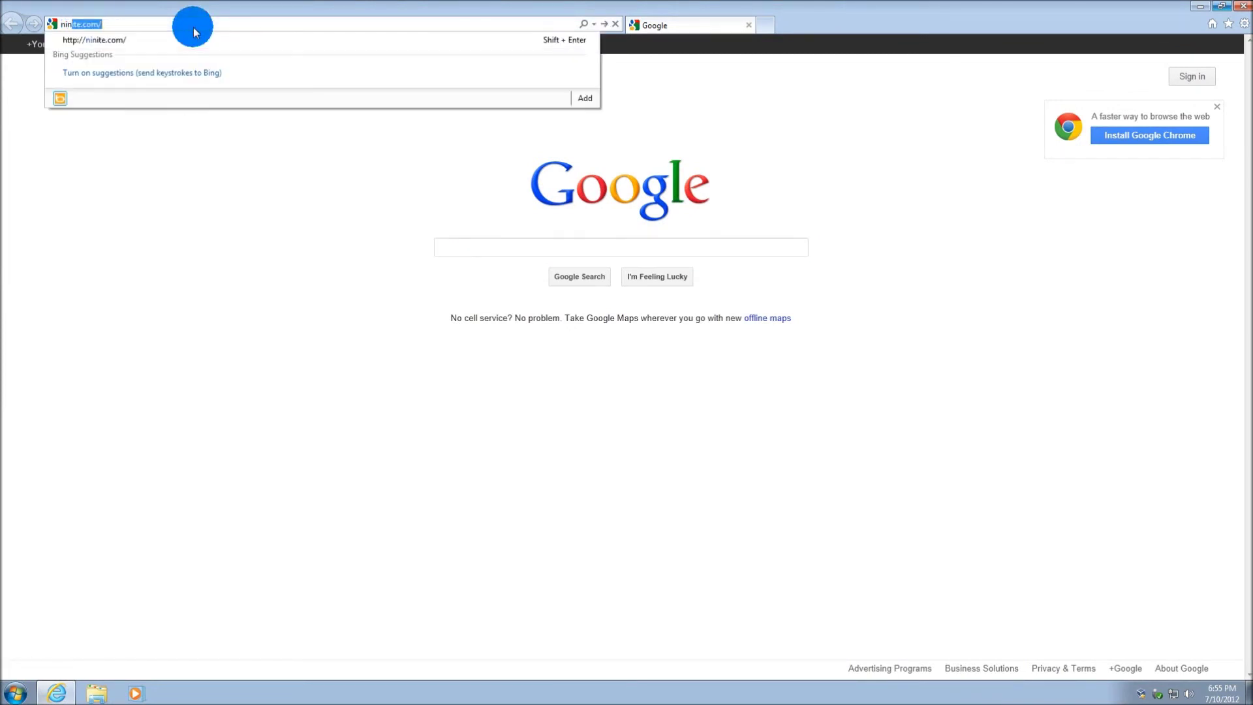
key(Return)
Select Flash, Java, Silverlight, Essentials and Reader for the Ninite installer
scroll(349, 470, down, 5)
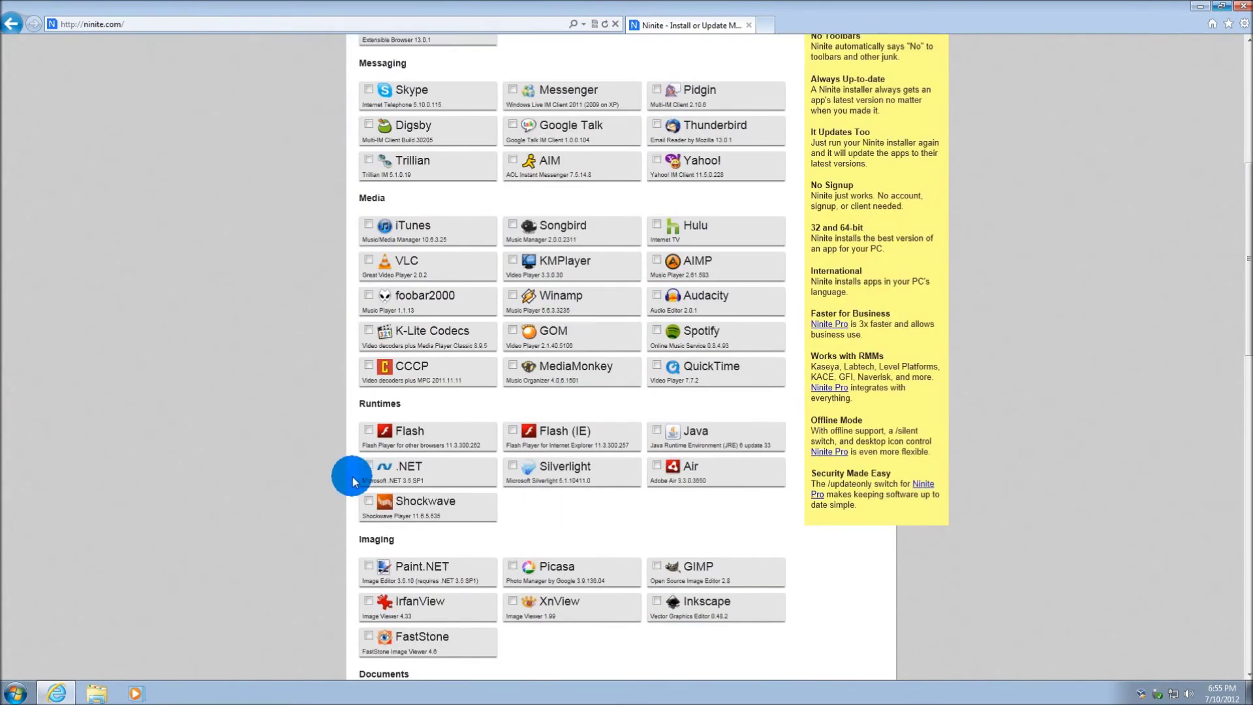
click(368, 427)
click(653, 438)
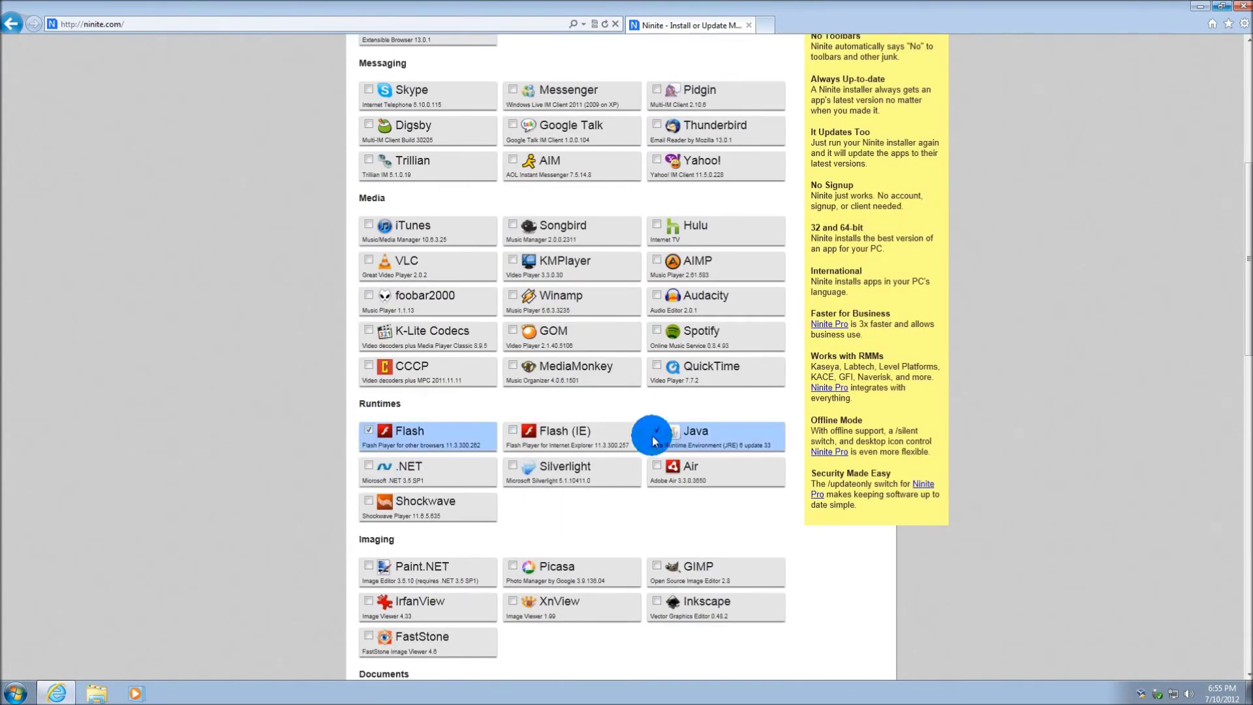
click(523, 464)
scroll(558, 515, down, 2)
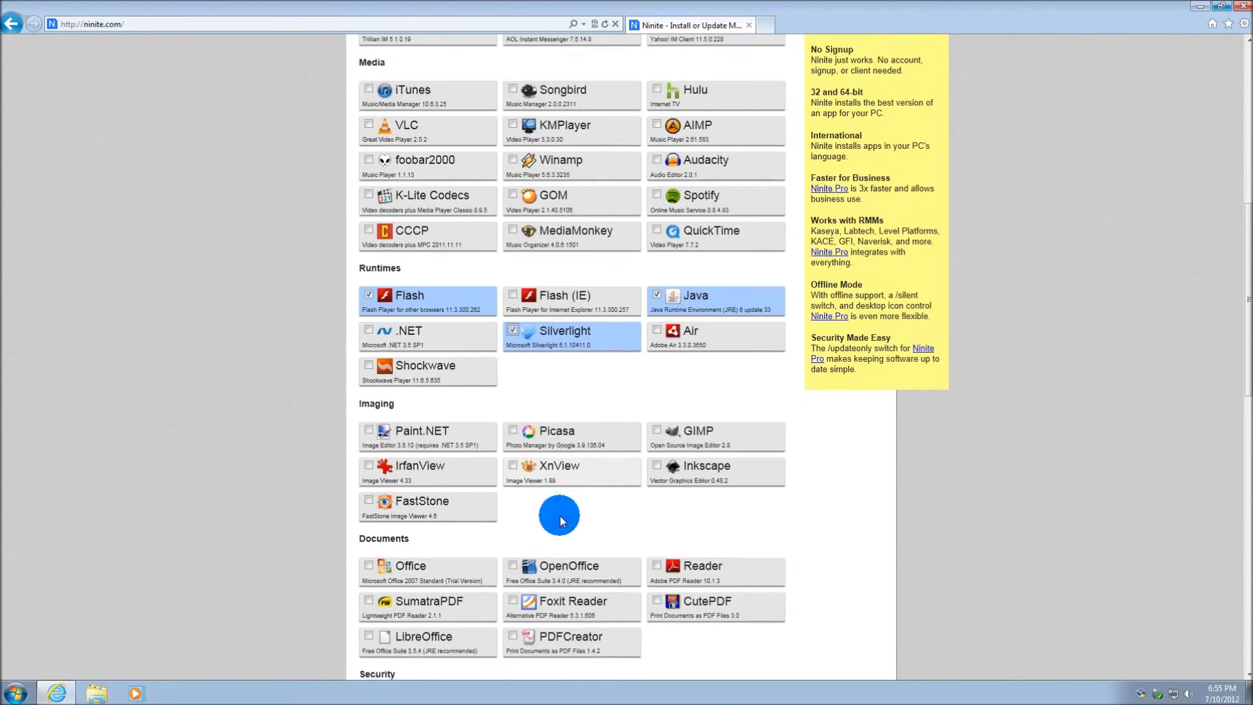
scroll(560, 521, down, 2)
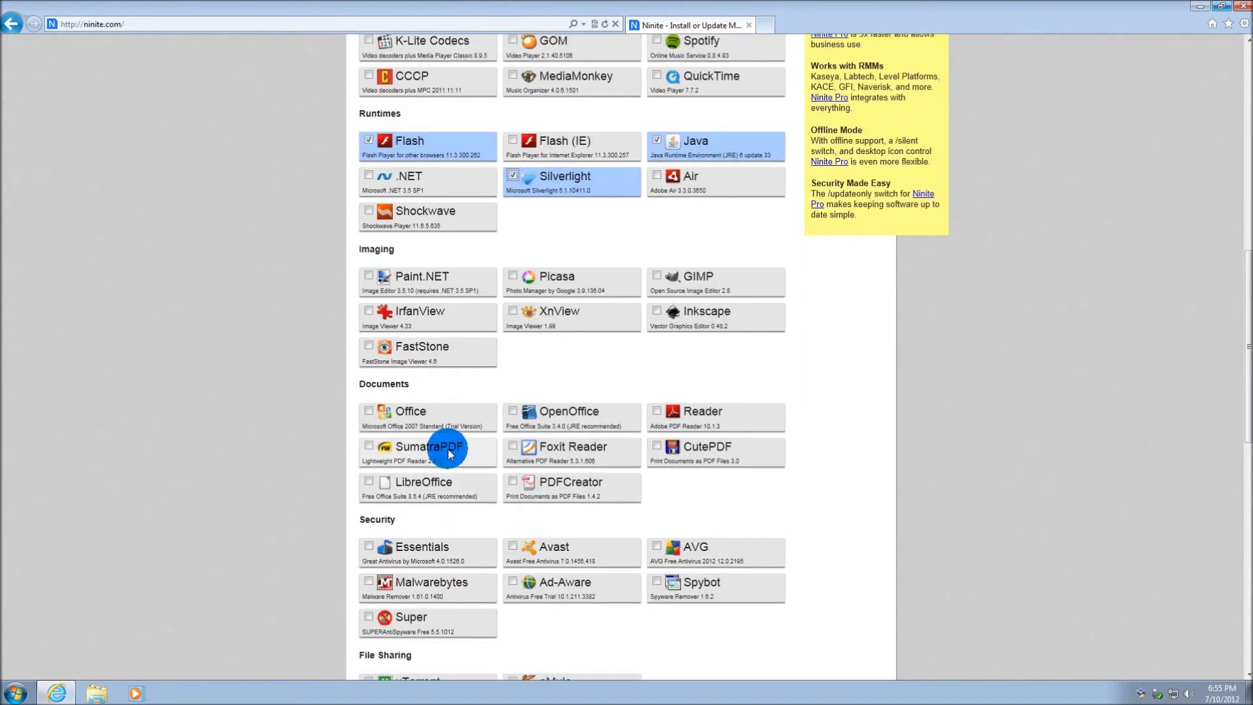
click(366, 547)
click(656, 410)
Get the Ninite installer for the selected apps and save the downloaded file
scroll(623, 499, down, 6)
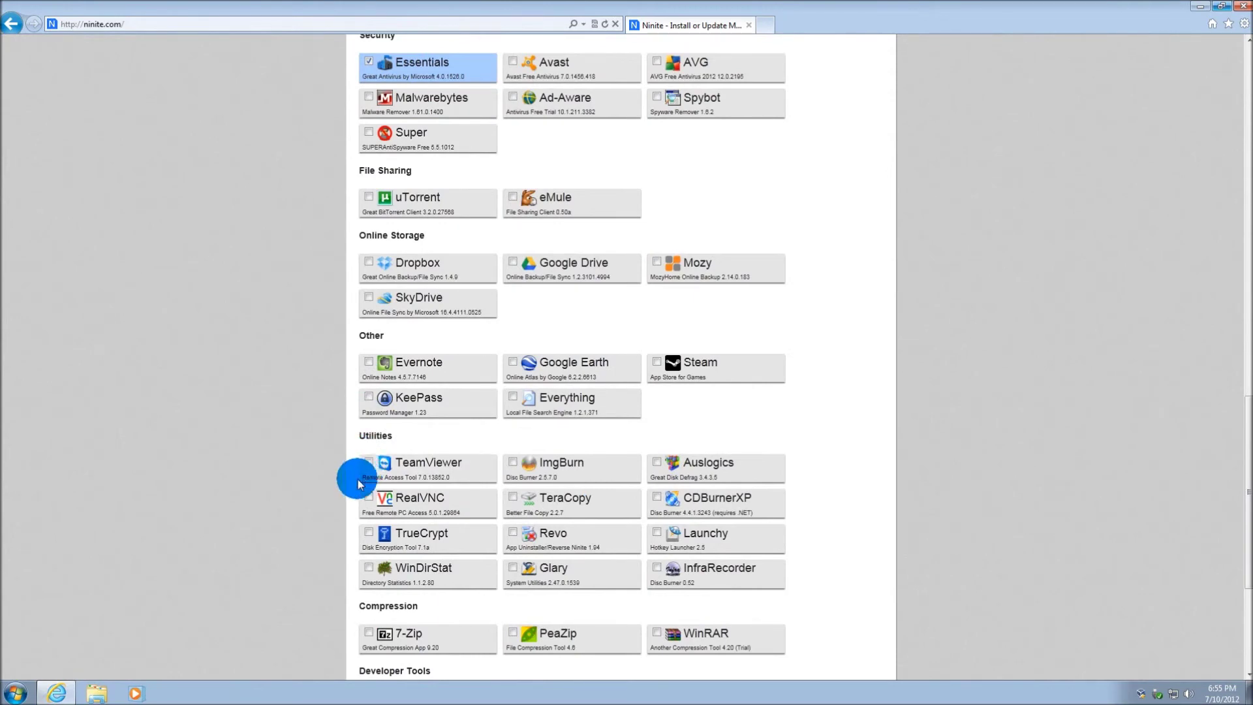
scroll(367, 466, down, 3)
scroll(430, 402, up, 20)
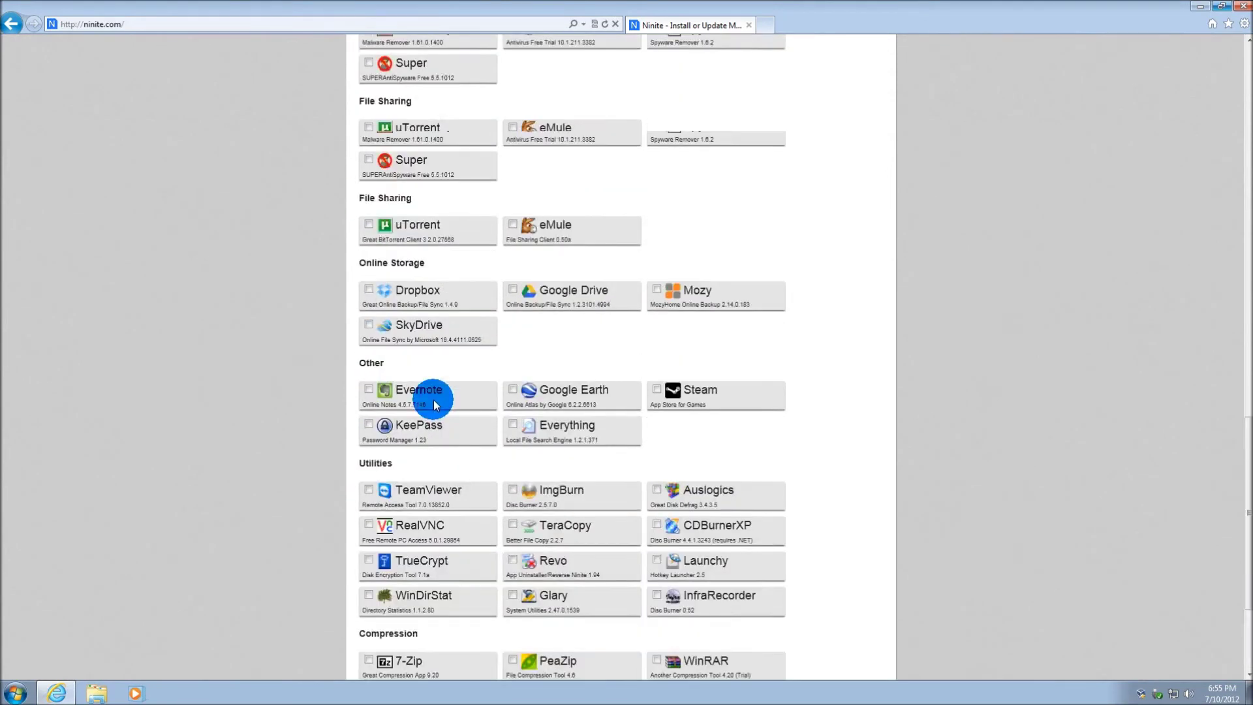
scroll(431, 423, down, 15)
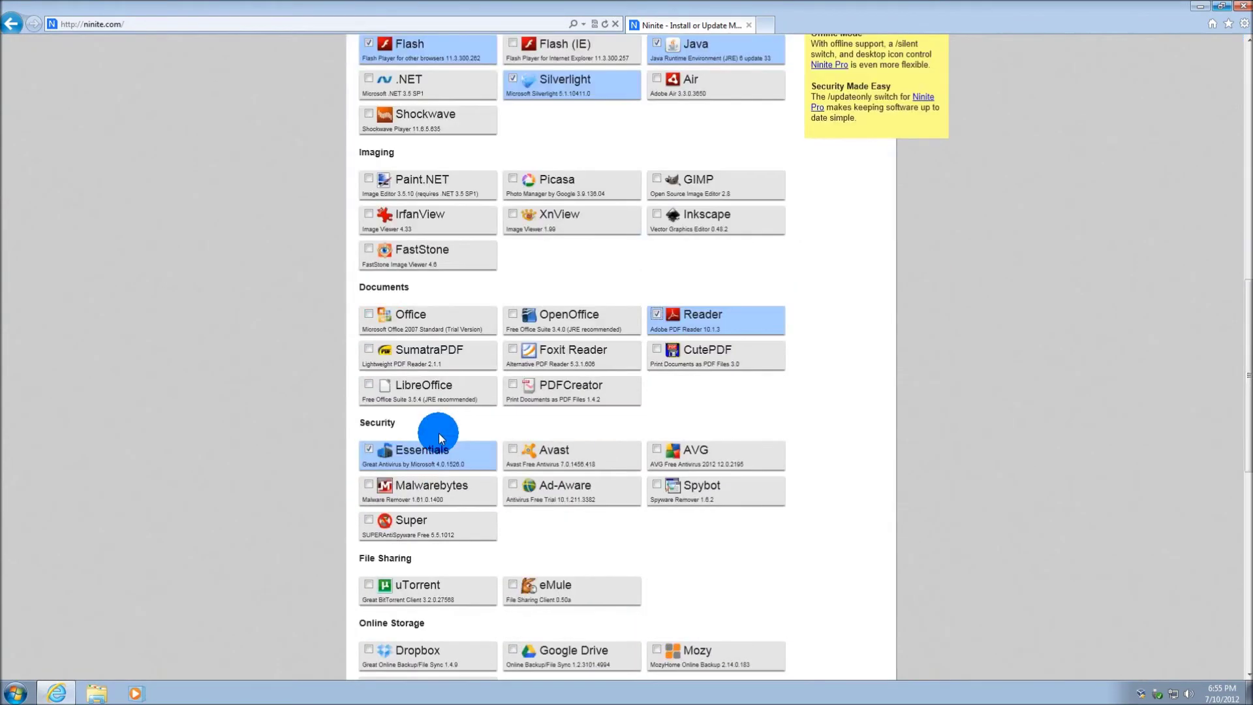
scroll(439, 433, down, 7)
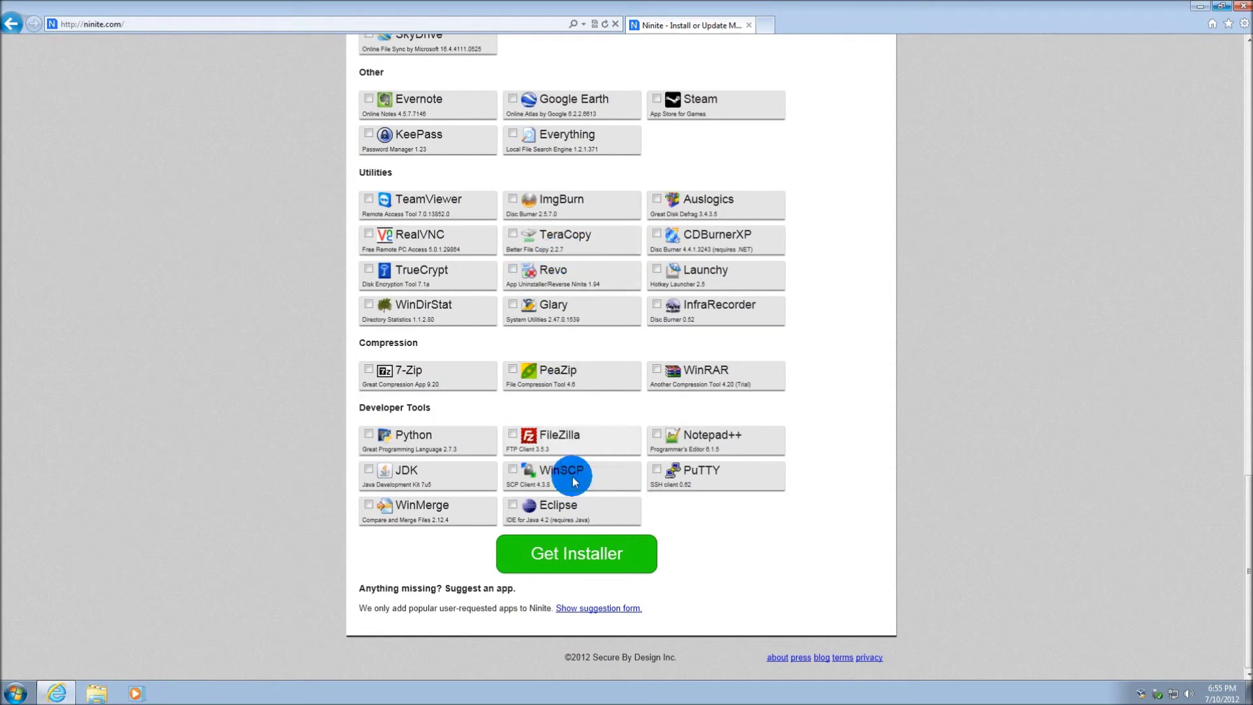
click(580, 547)
click(395, 147)
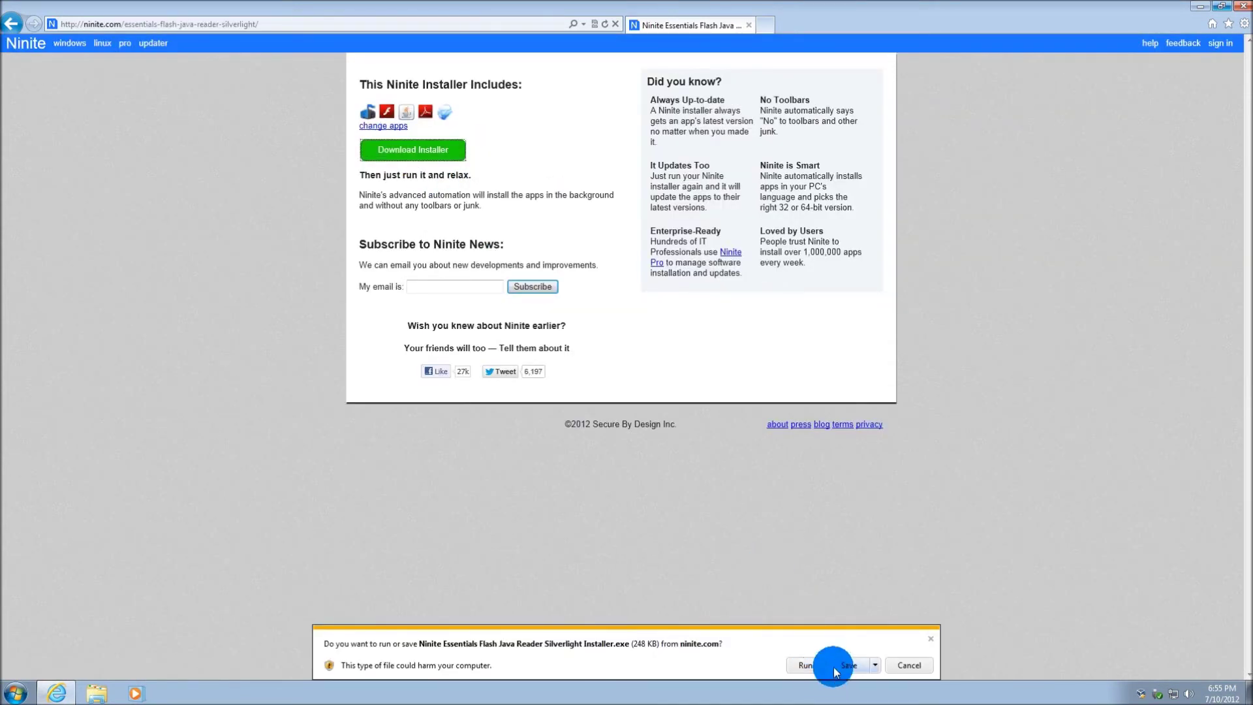
click(835, 666)
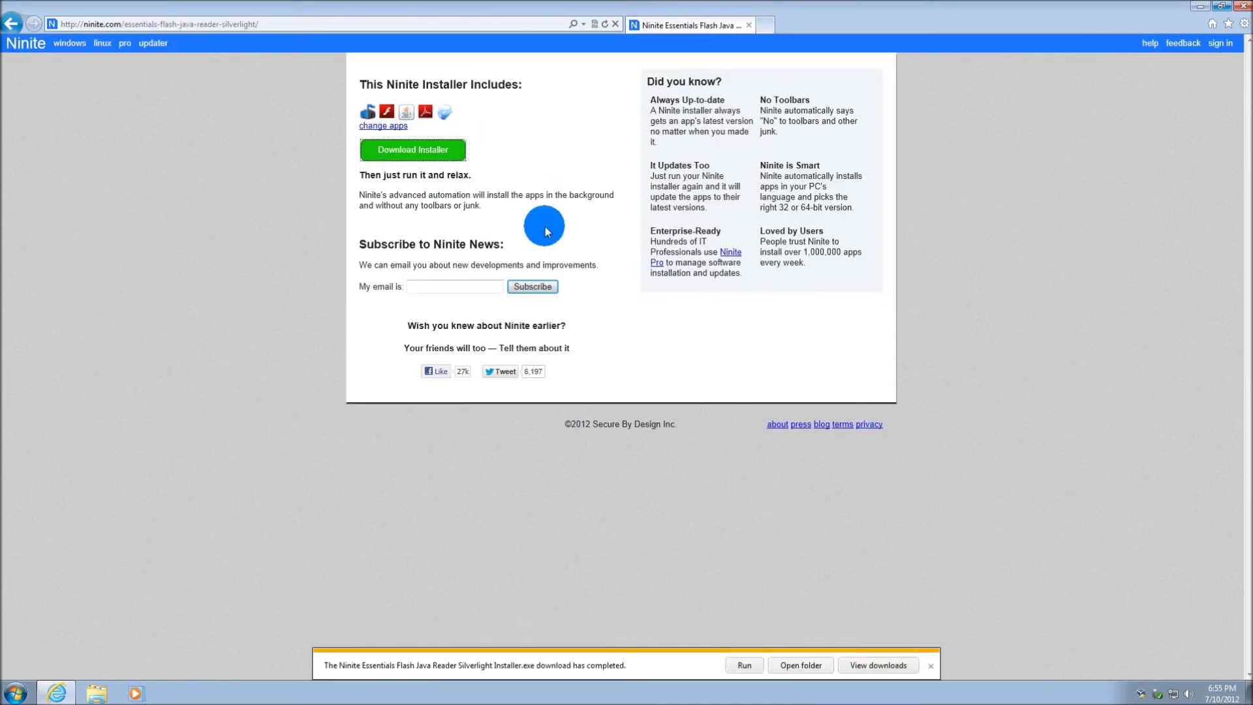
Run the downloaded Ninite installer from the browser's download list and show its installation details
click(851, 665)
click(1199, 6)
click(737, 254)
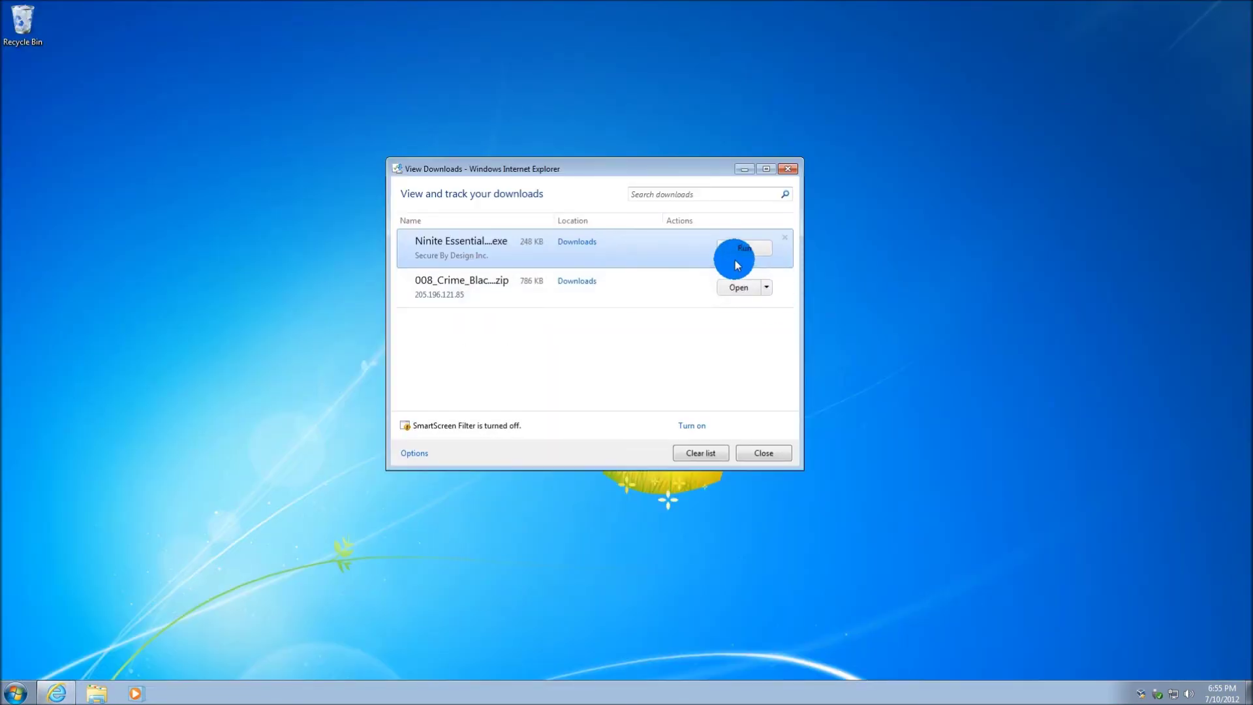
click(753, 450)
click(667, 354)
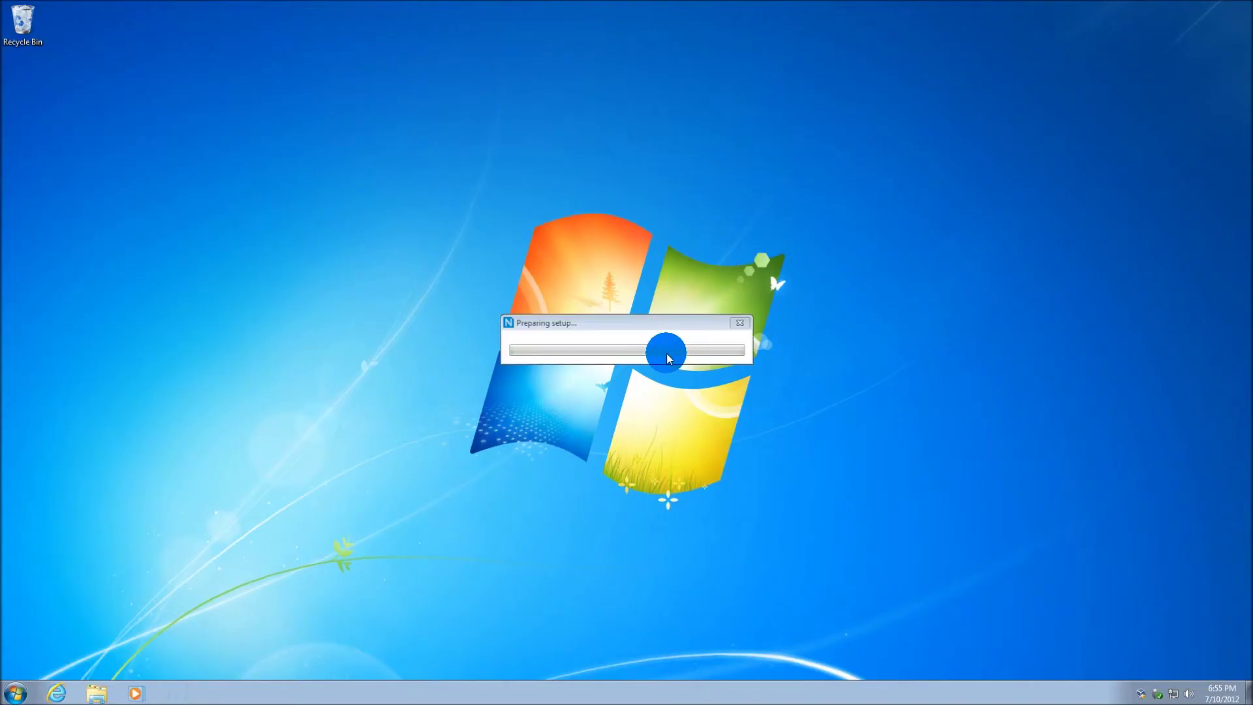
click(739, 309)
click(469, 303)
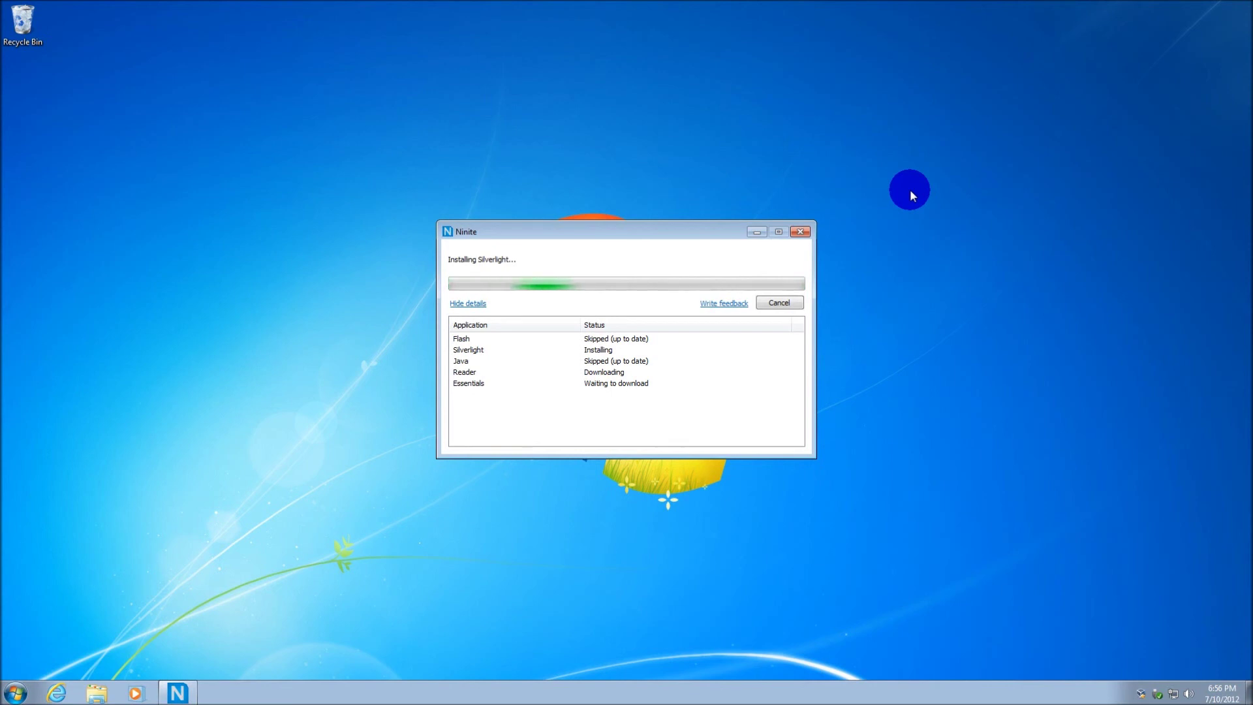
Examine the Ninite installers in the user's Downloads folder, then close the folder window
click(14, 692)
click(199, 423)
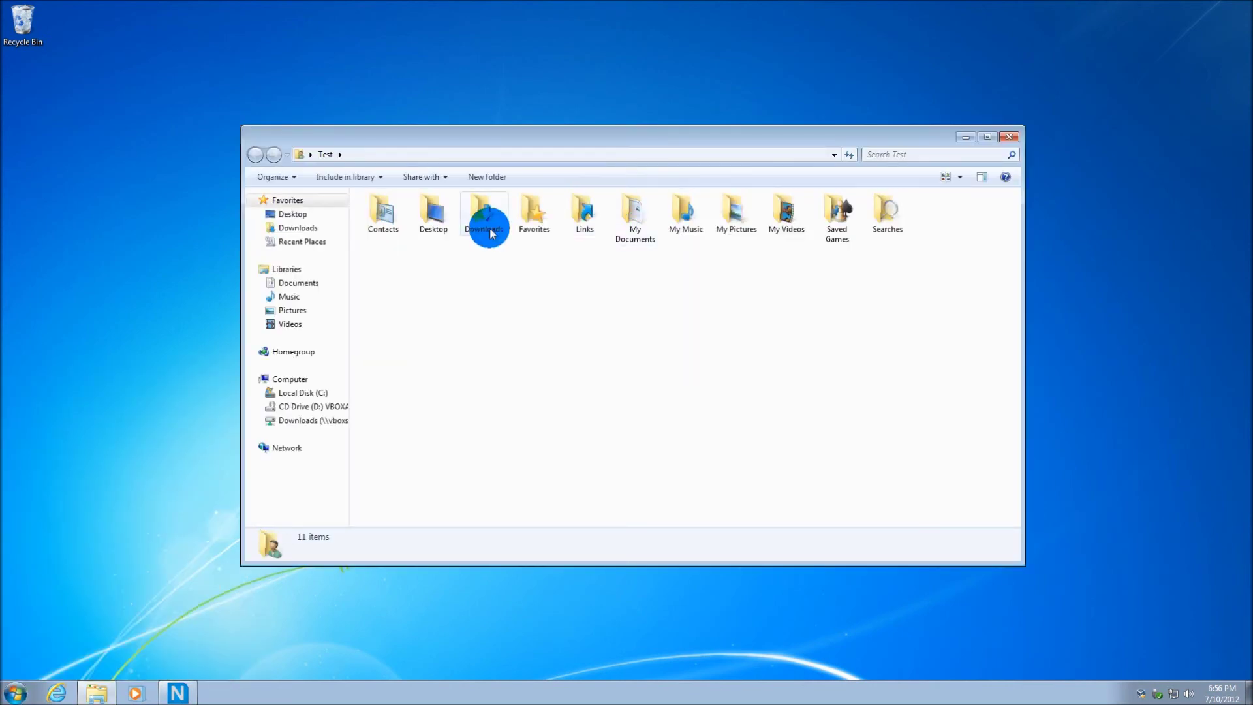
click(491, 233)
double_click(493, 238)
click(395, 229)
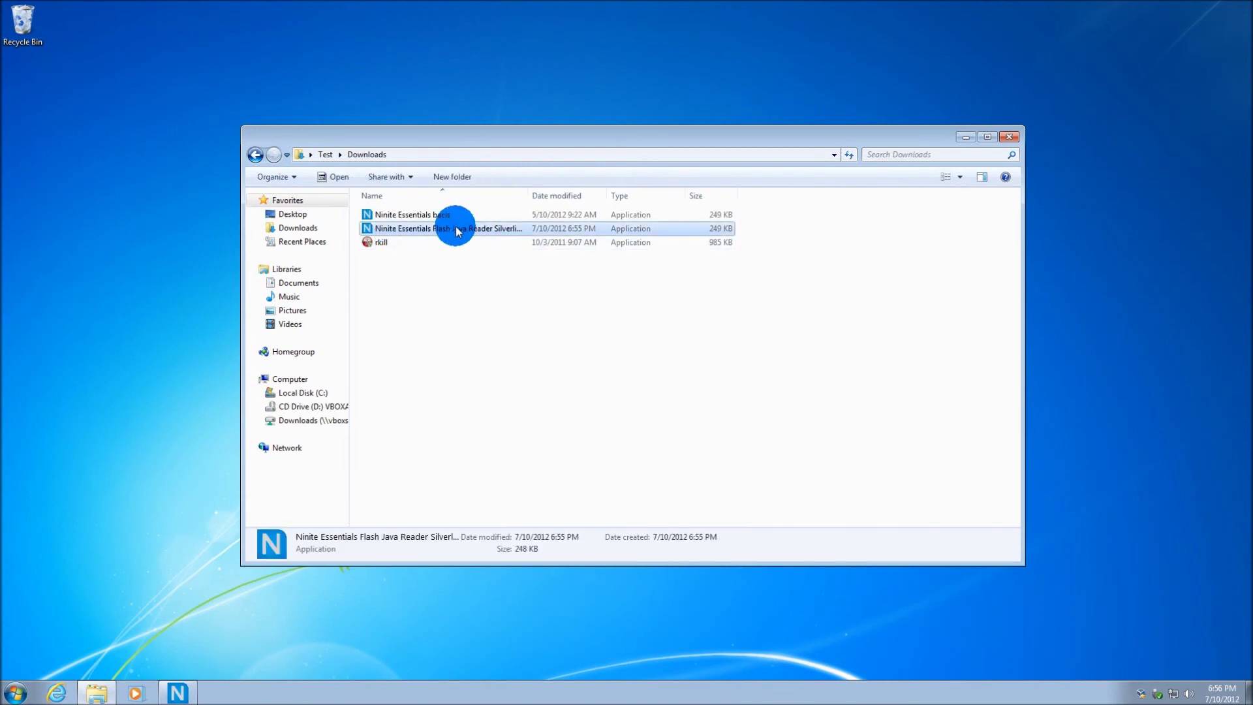
click(432, 218)
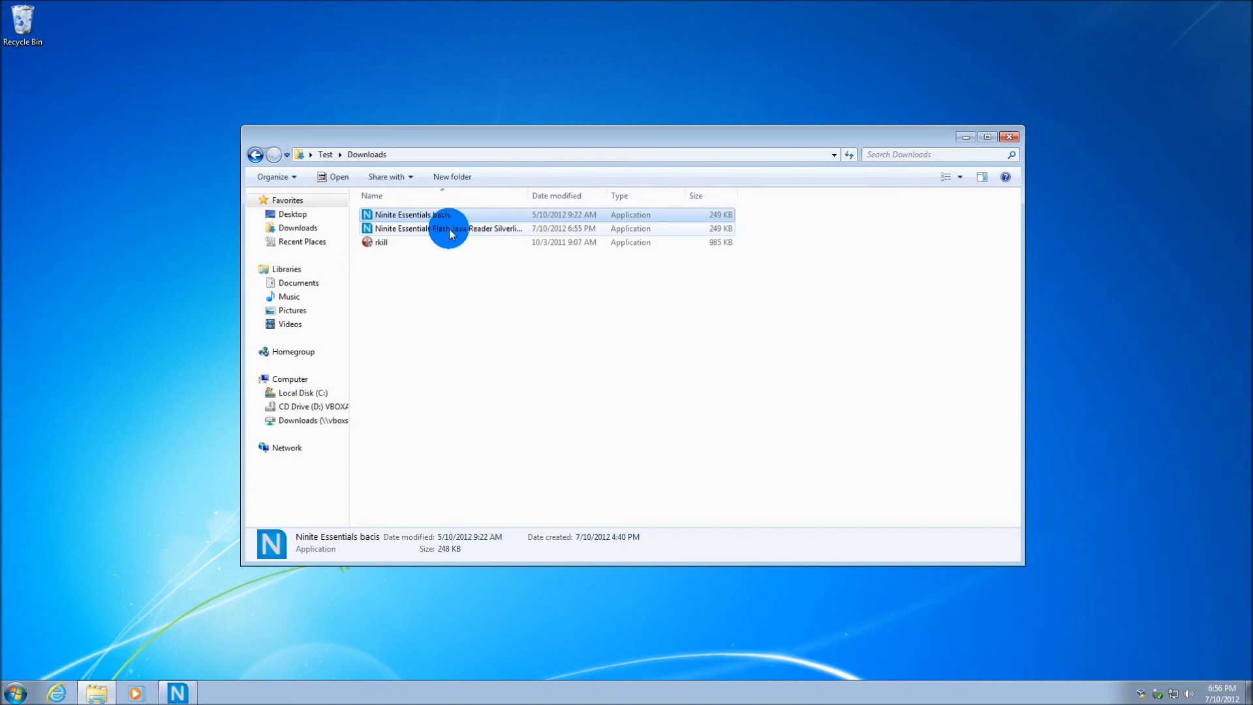
click(1004, 139)
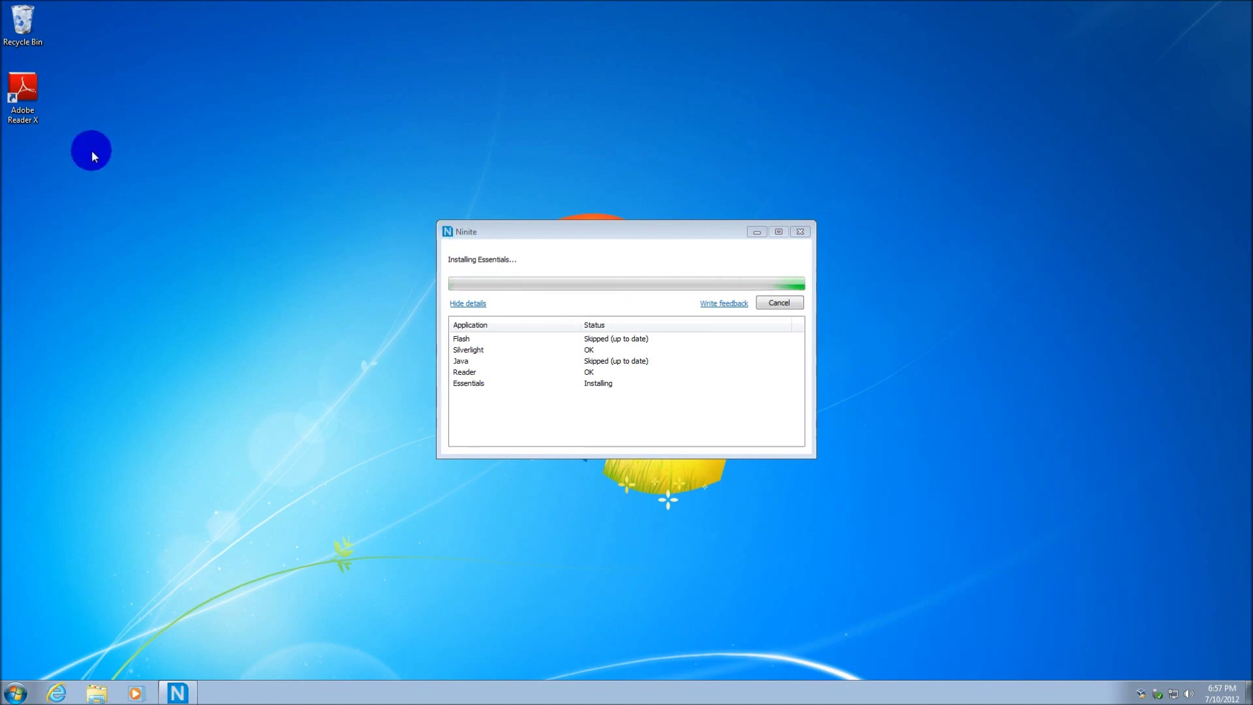
Launch Adobe Reader X, accept its license agreement and close the program
double_click(37, 105)
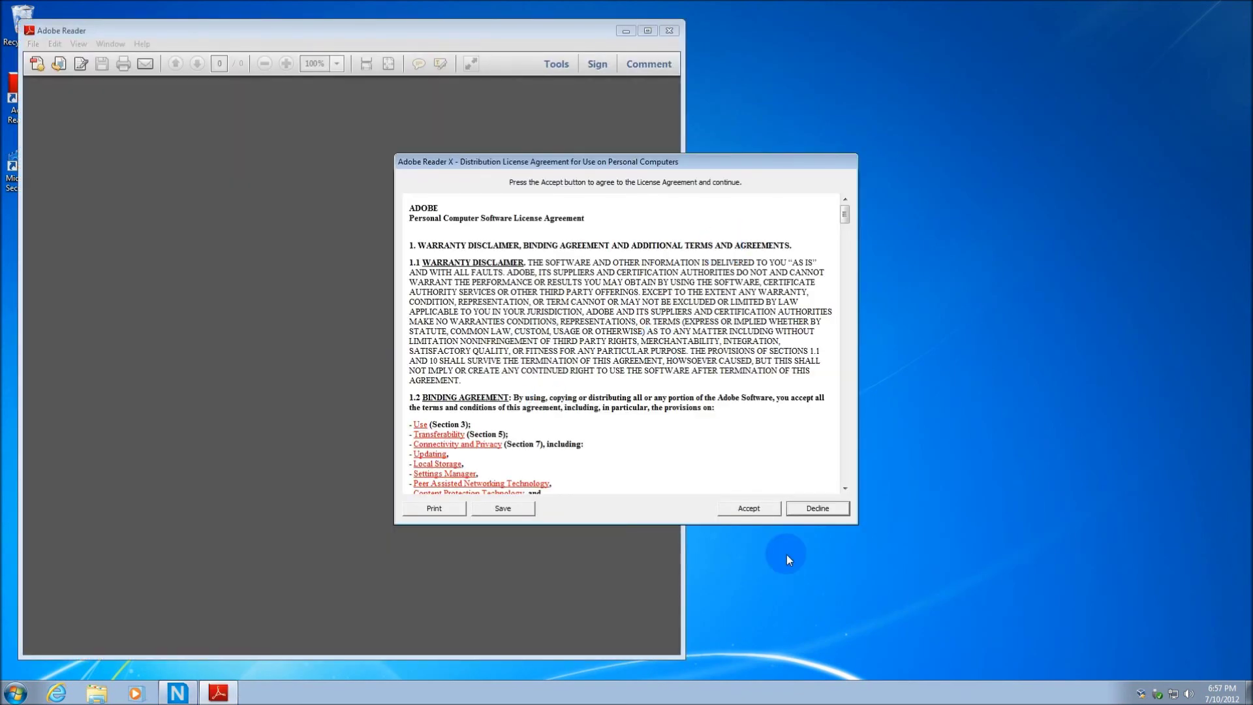
click(748, 509)
click(660, 37)
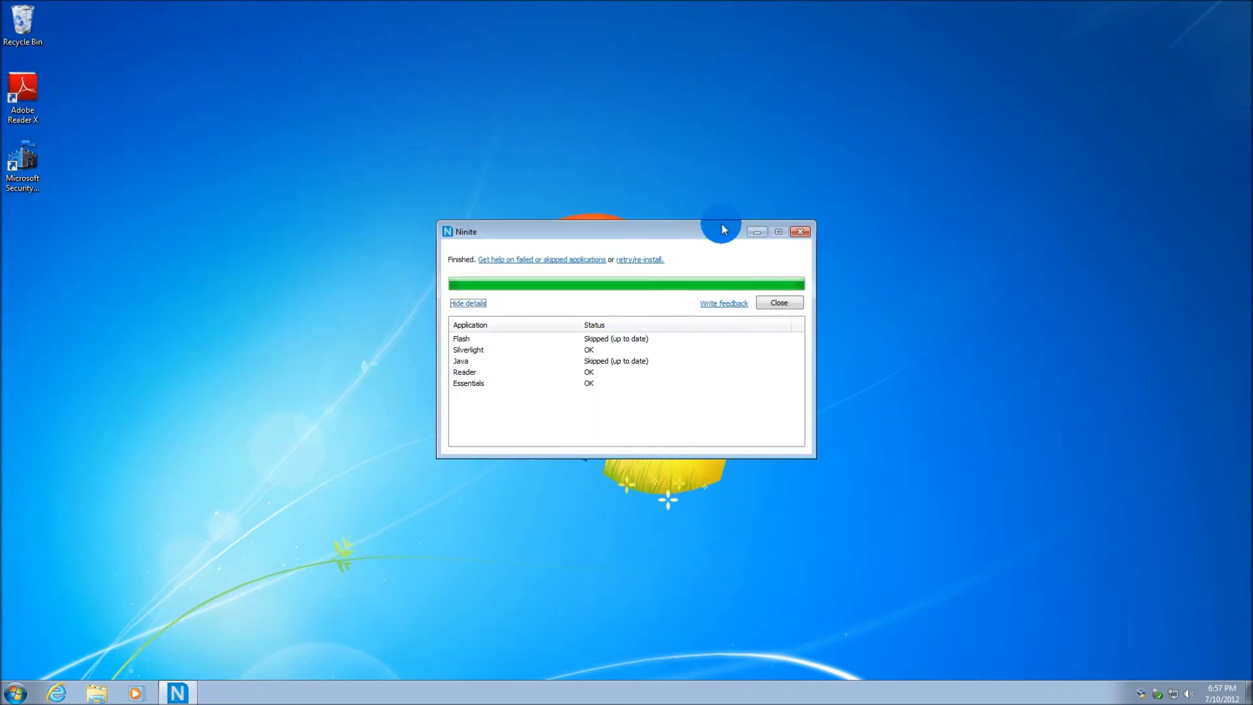
Close the Ninite installer and start a virus and spyware definitions update in Microsoft Security Essentials, leaving it in the background
click(779, 302)
double_click(23, 160)
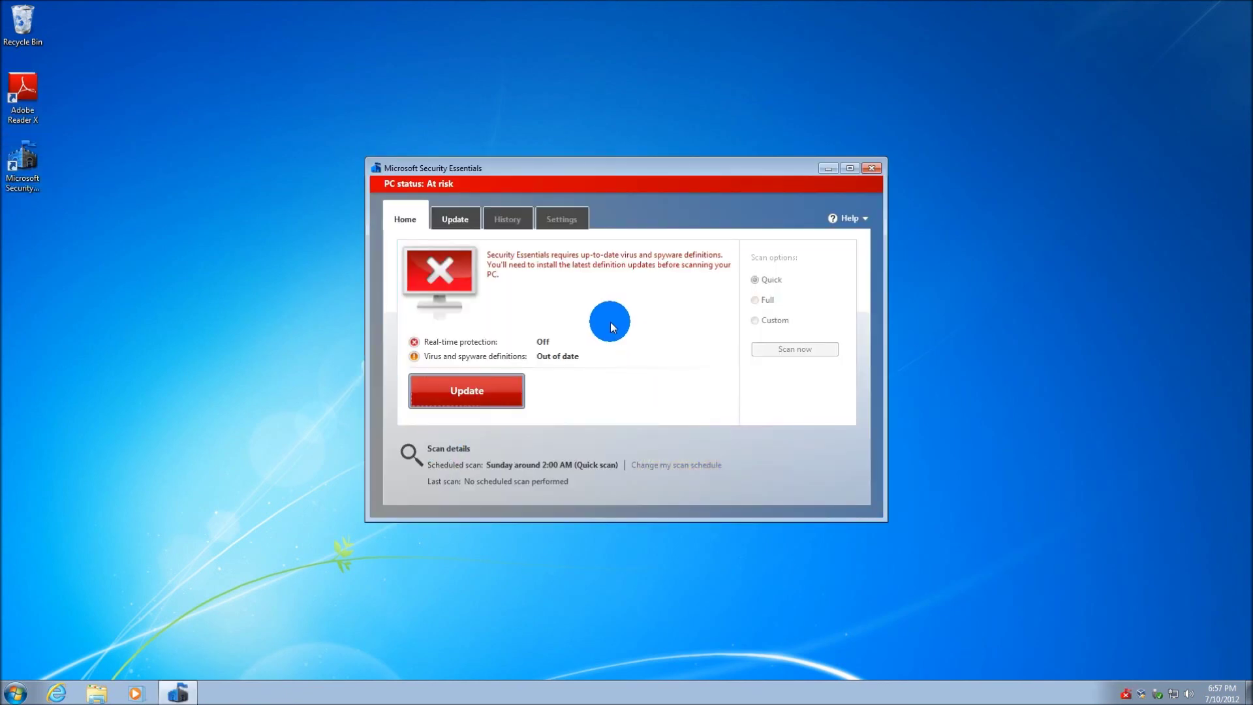
click(457, 389)
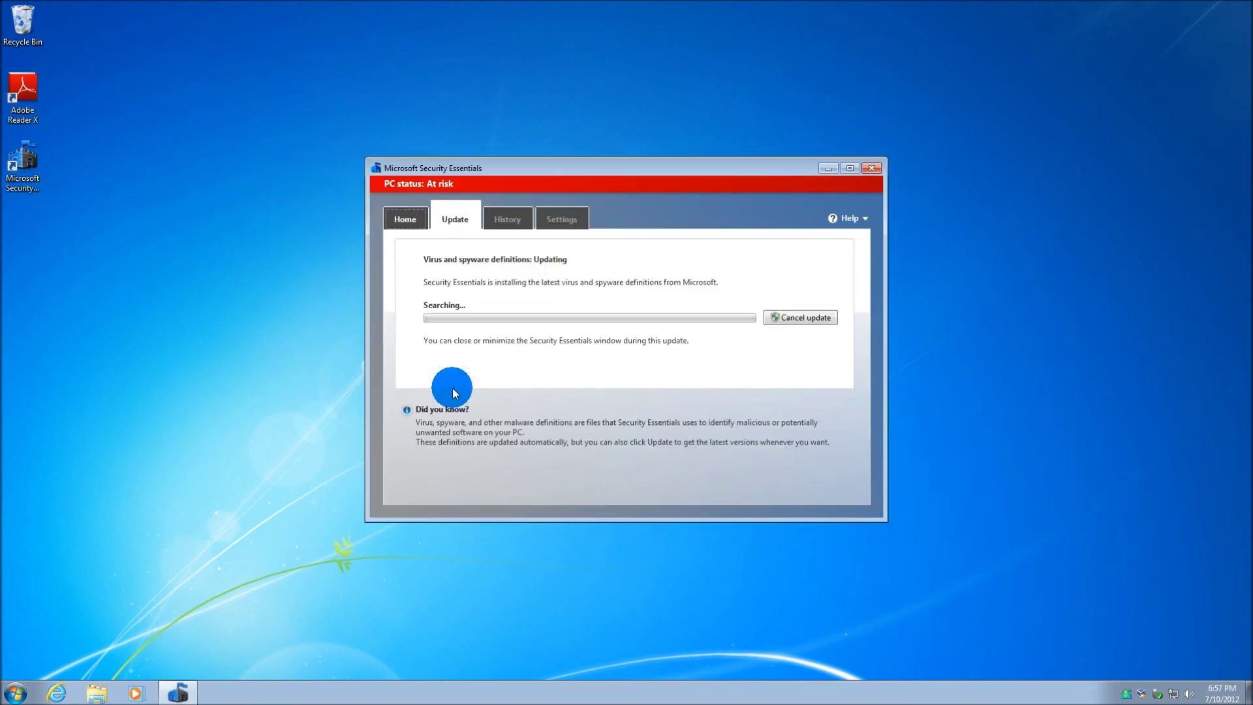
click(876, 171)
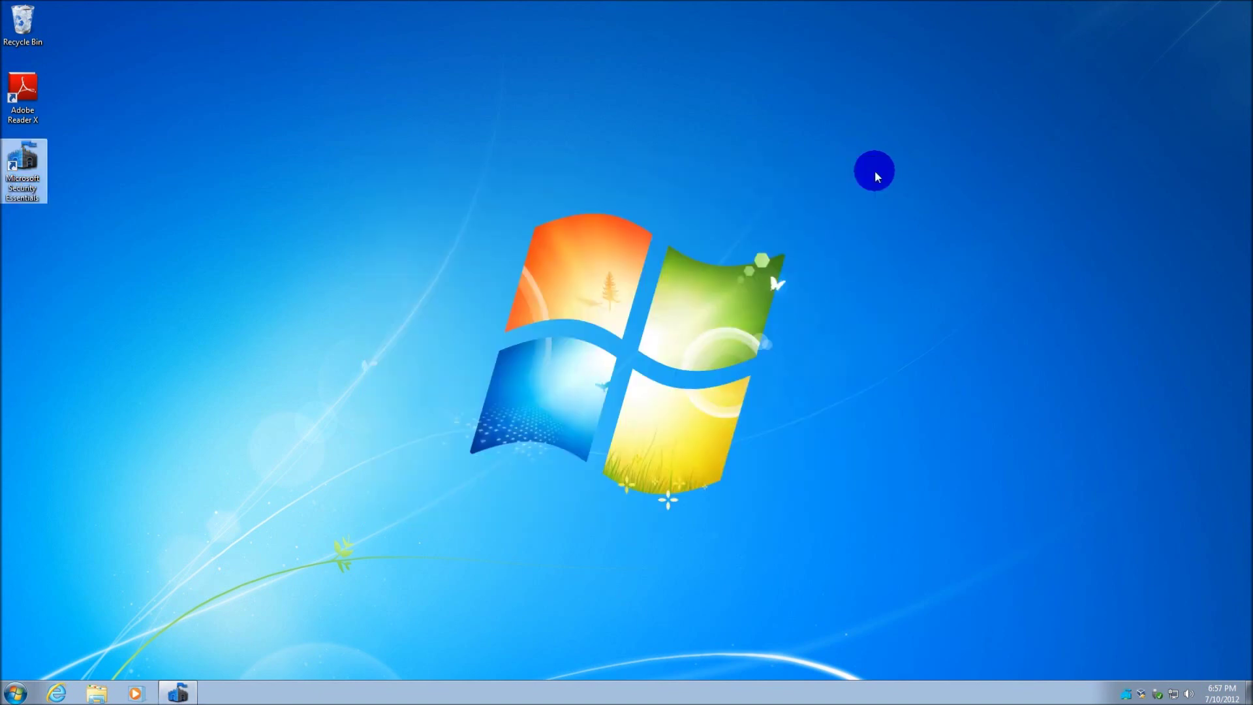
Move the Adobe Reader X desktop shortcut to the Recycle Bin
drag(29, 98, 23, 26)
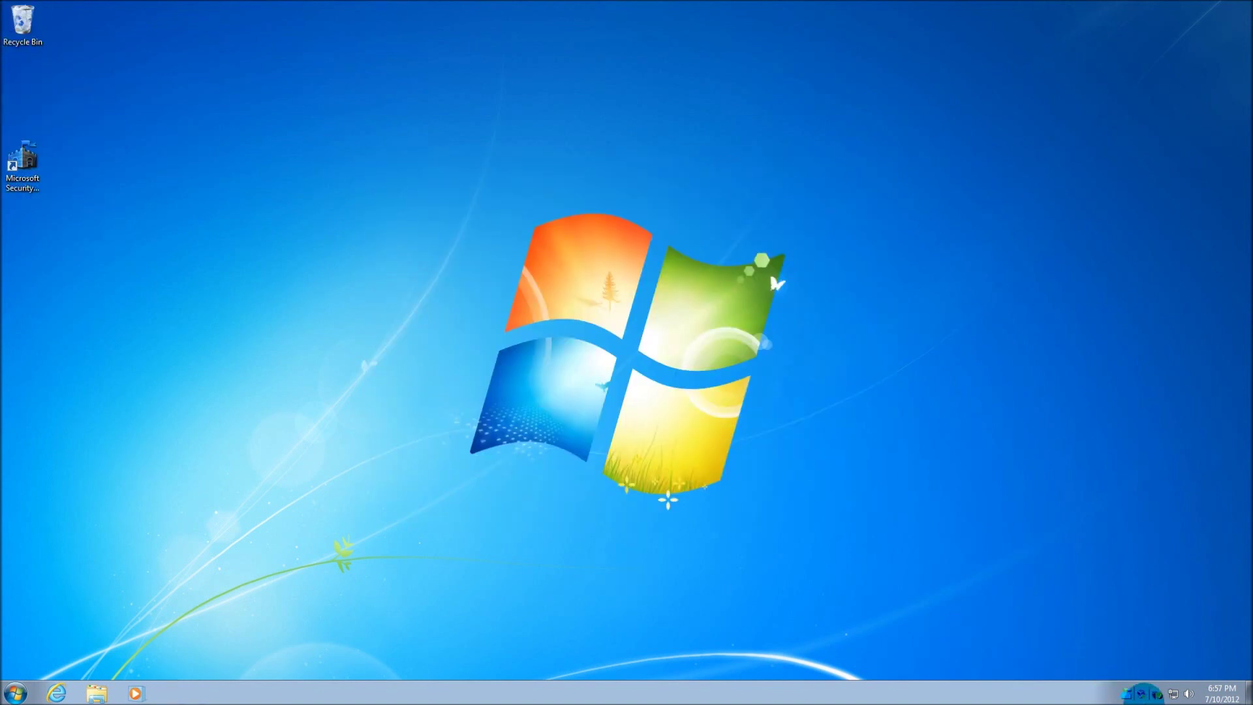
mouse_move(1129, 700)
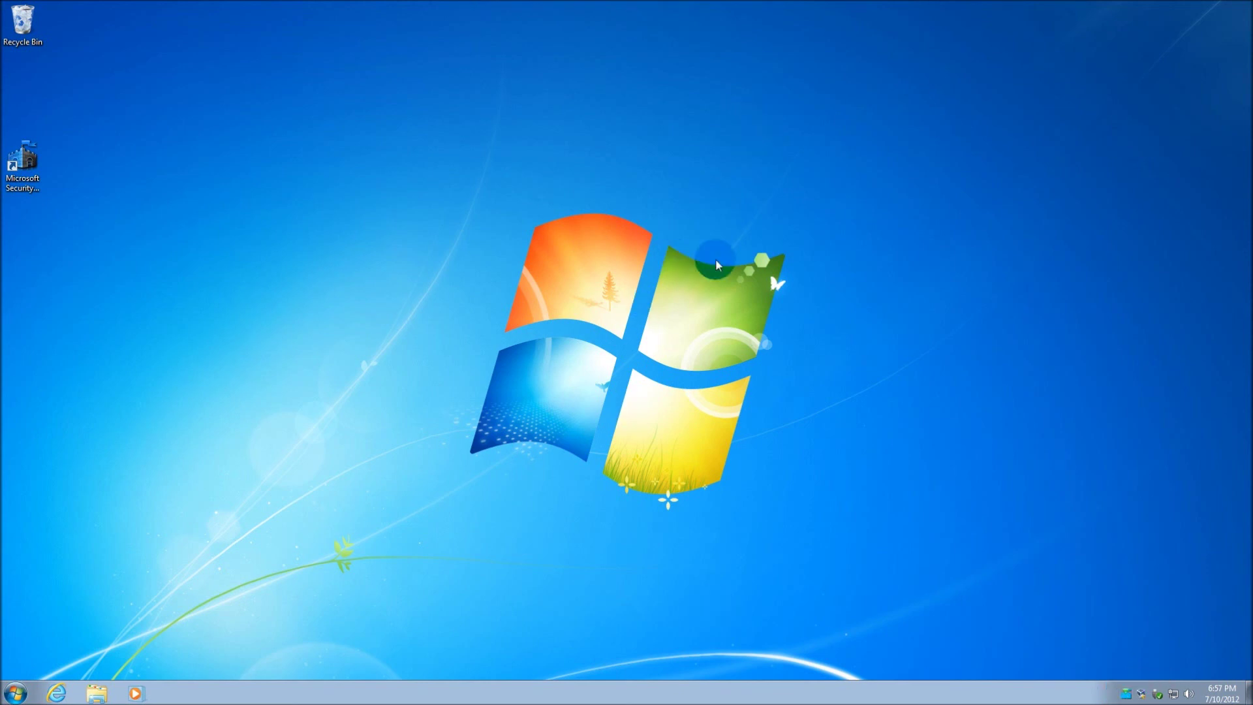
mouse_move(756, 5)
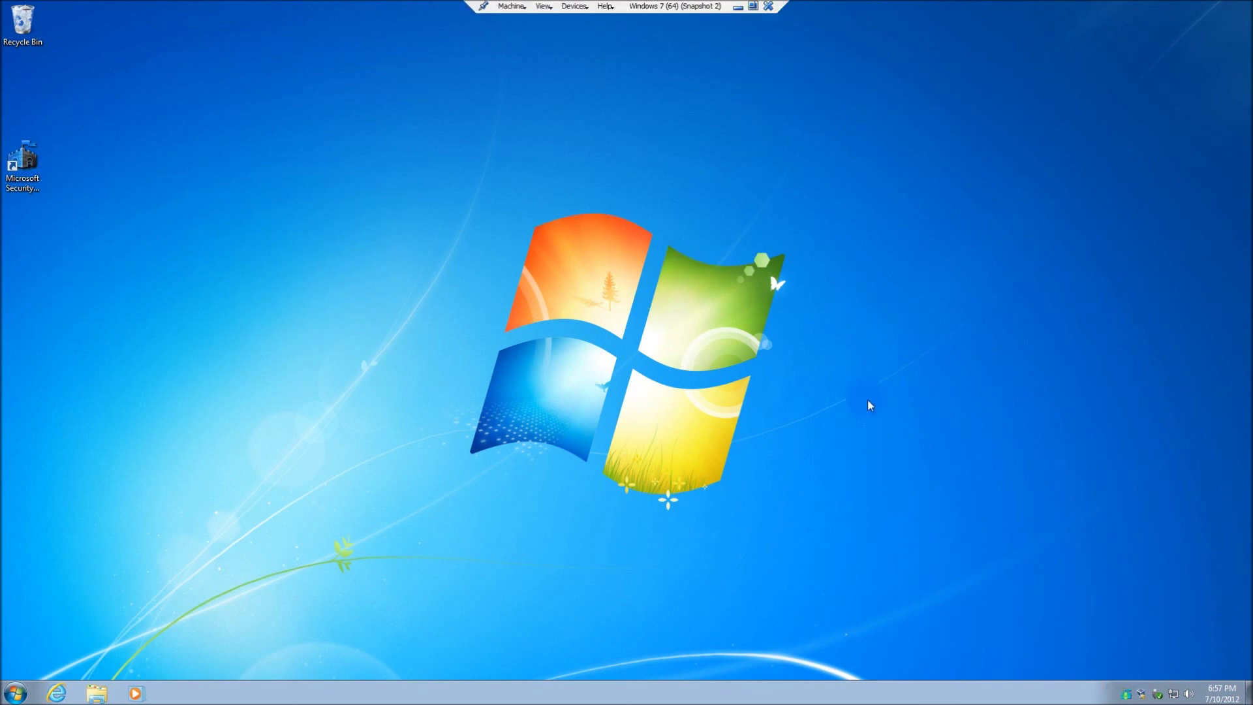